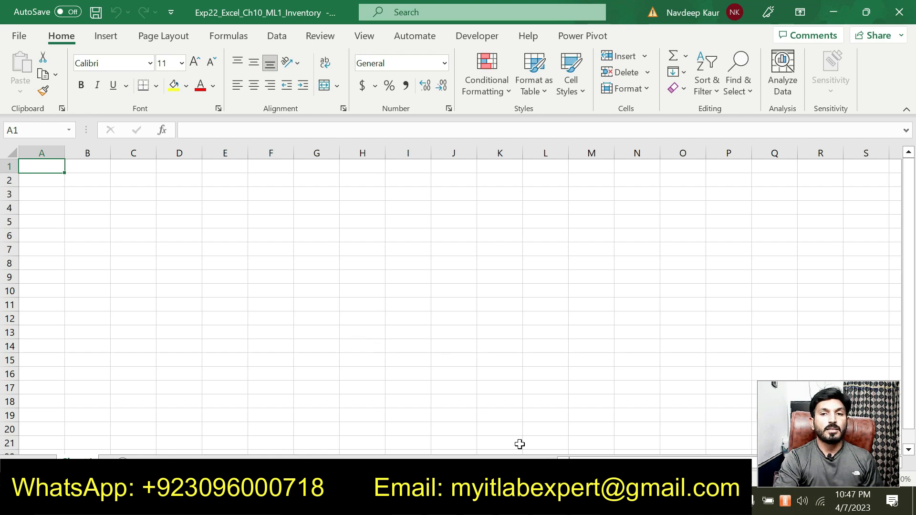
Switch to the Word instructions and move the turquoise text highlight from step 1 to the Suppliers import instruction in step 2.
{"action": "key", "text": "alt+Tab"}
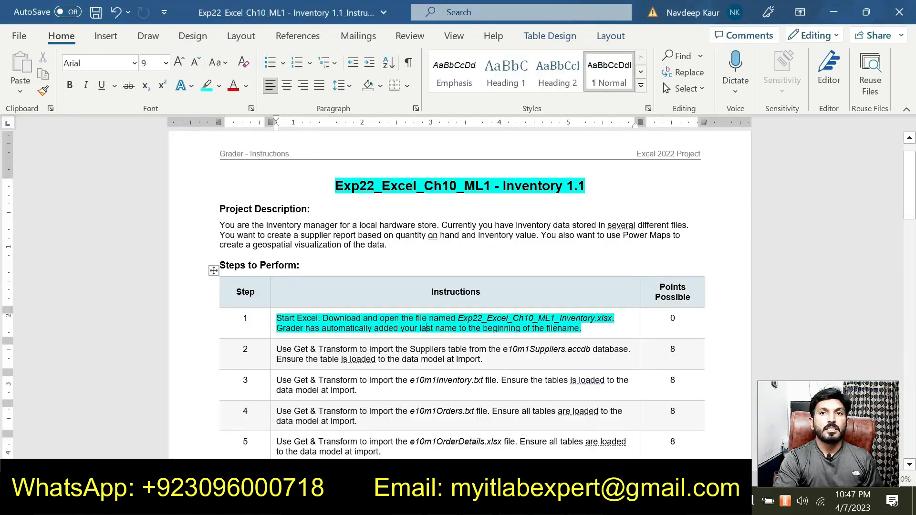
{"action": "left_click_drag", "start_coordinate": [583, 328], "coordinate": [276, 319]}
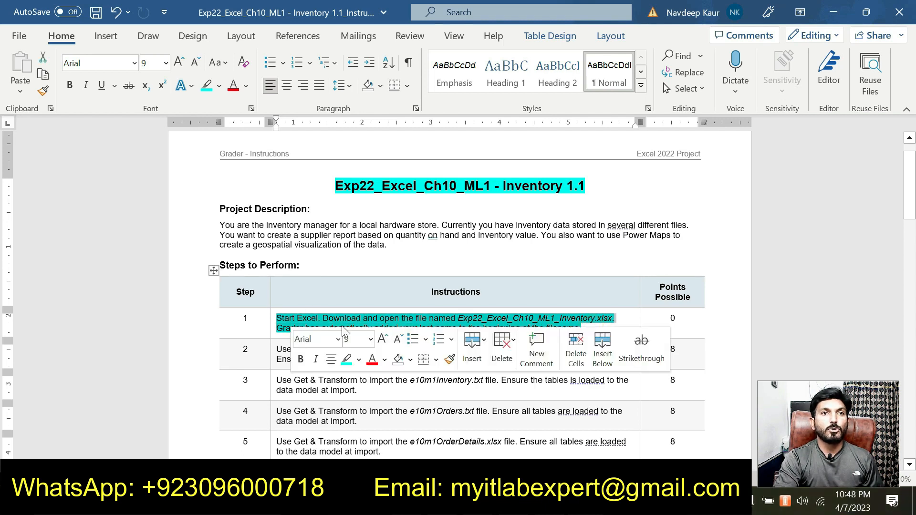
{"action": "left_click", "coordinate": [445, 393]}
{"action": "left_click_drag", "start_coordinate": [483, 360], "coordinate": [276, 350]}
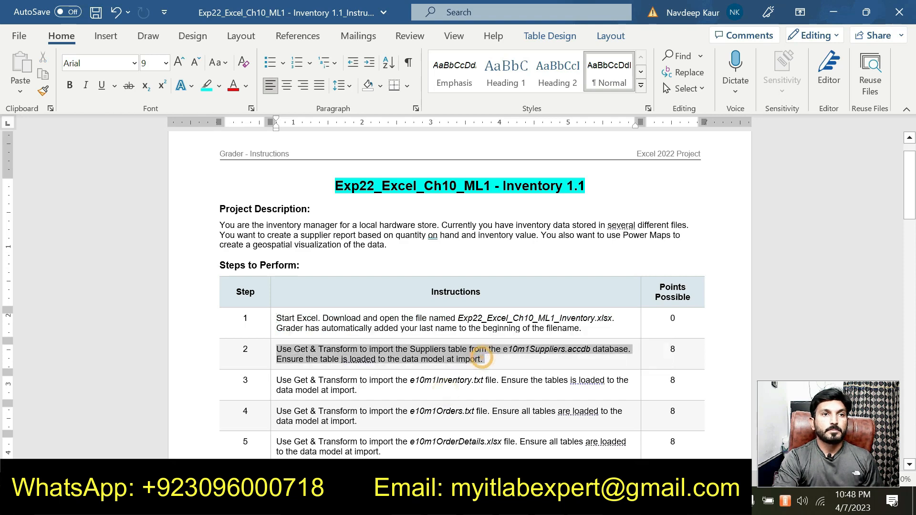
{"action": "left_click", "coordinate": [339, 323]}
{"action": "left_click", "coordinate": [344, 359]}
{"action": "left_click", "coordinate": [304, 357]}
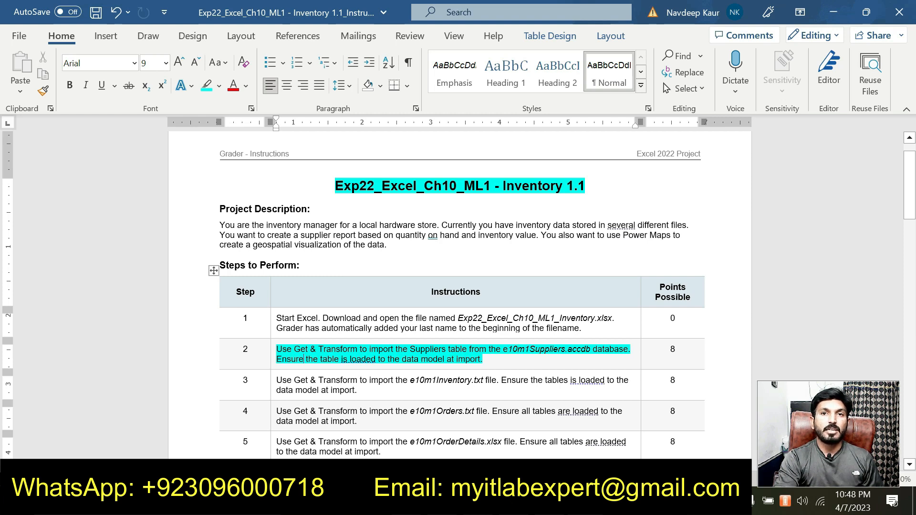
{"action": "double_click", "coordinate": [505, 353]}
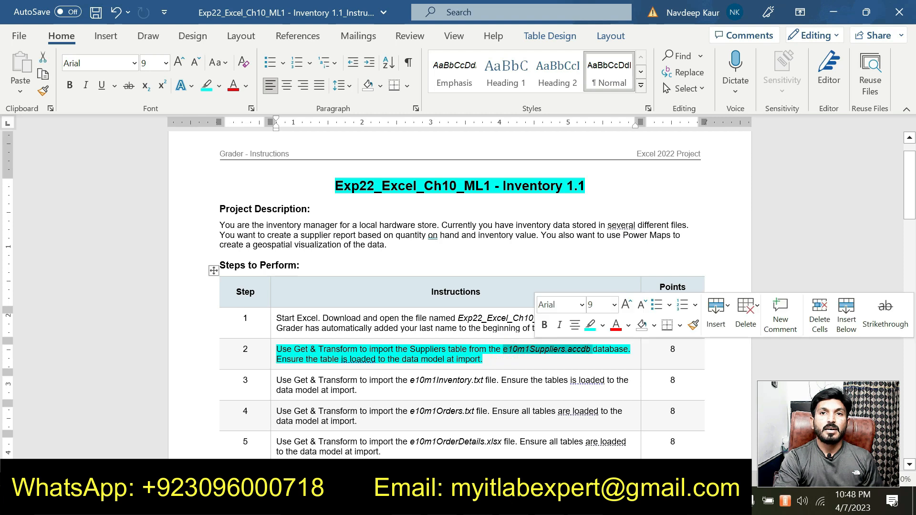
{"action": "left_click", "coordinate": [510, 354]}
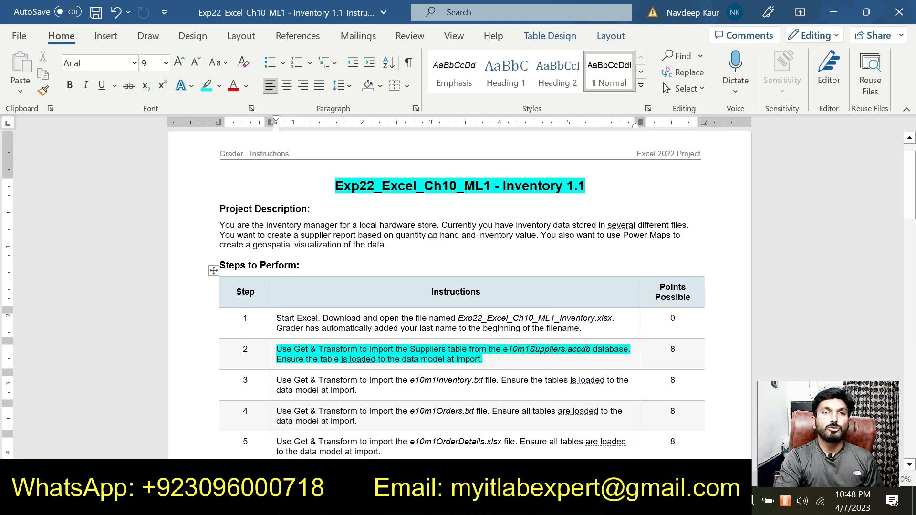
{"action": "left_click", "coordinate": [529, 351]}
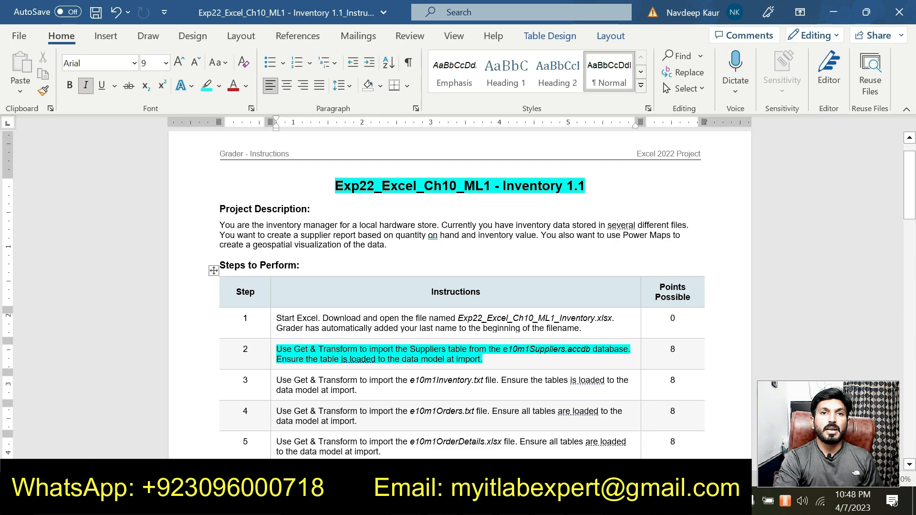
Switch to the Excel inventory workbook and start a Get Data import from a Microsoft Access database.
{"action": "left_click", "coordinate": [492, 501]}
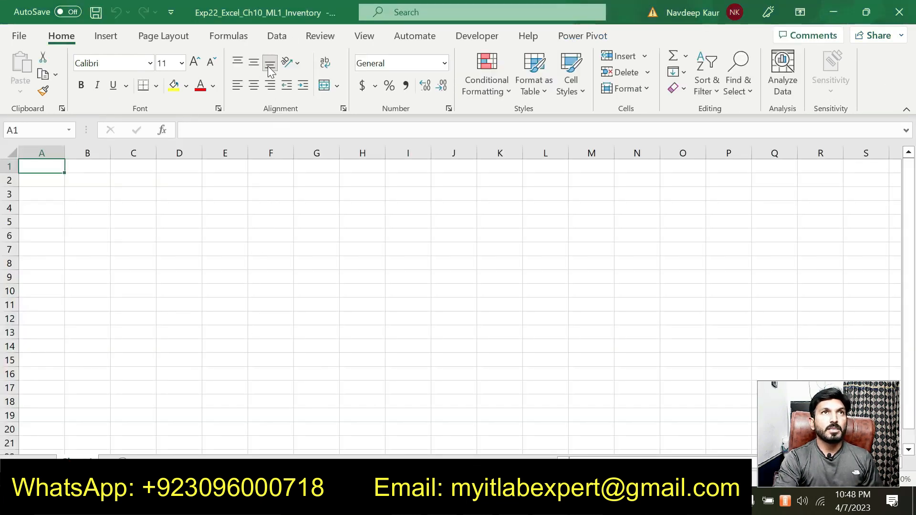
{"action": "left_click", "coordinate": [276, 38]}
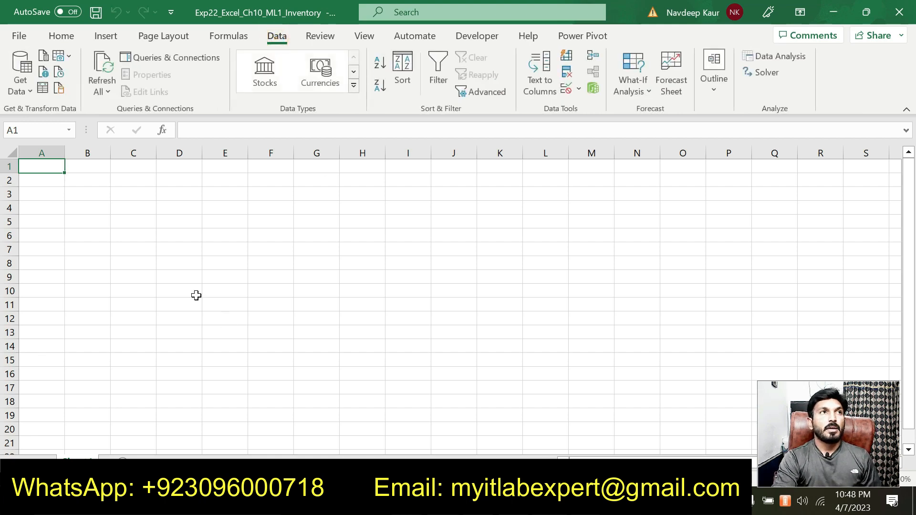
{"action": "left_click", "coordinate": [30, 92]}
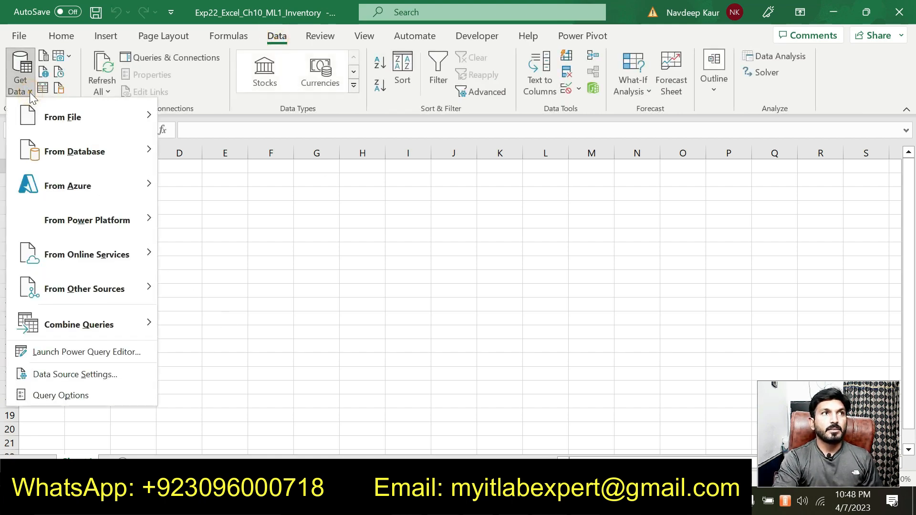
{"action": "mouse_move", "coordinate": [101, 156]}
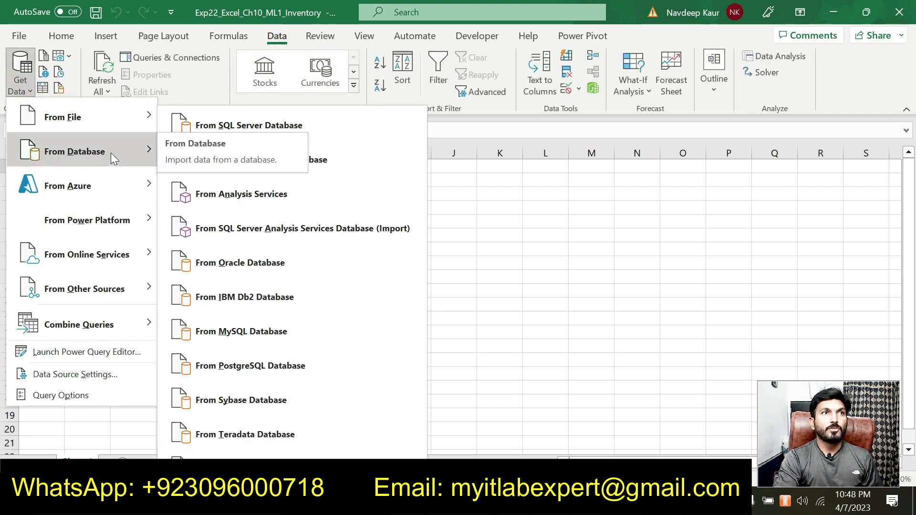
{"action": "left_click", "coordinate": [342, 162]}
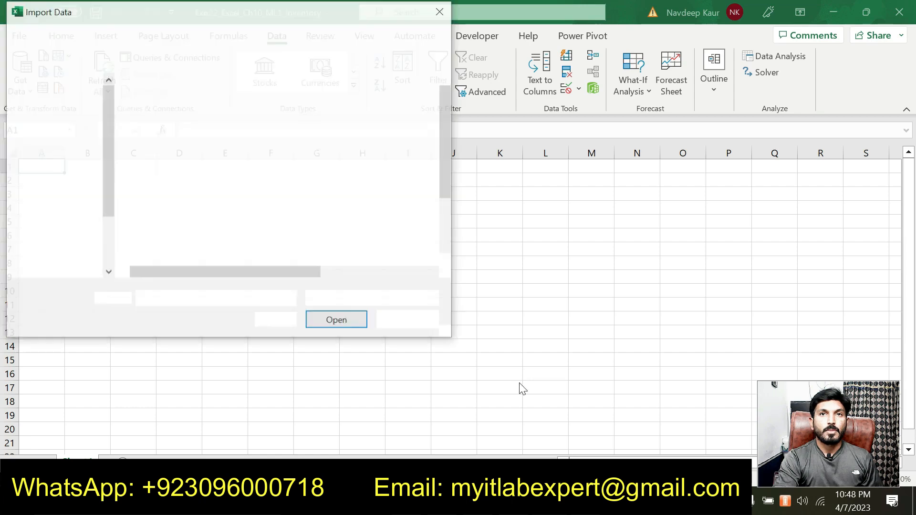
Import the e10m1Suppliers database from New folder and load its Suppliers table into the workbook.
{"action": "scroll", "coordinate": [110, 179], "scroll_direction": "up", "scroll_amount": 2}
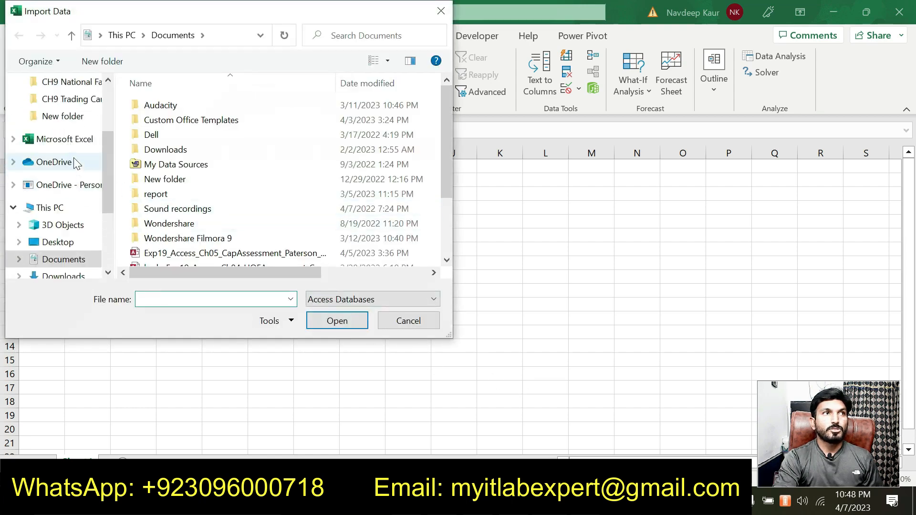
{"action": "left_click", "coordinate": [64, 111]}
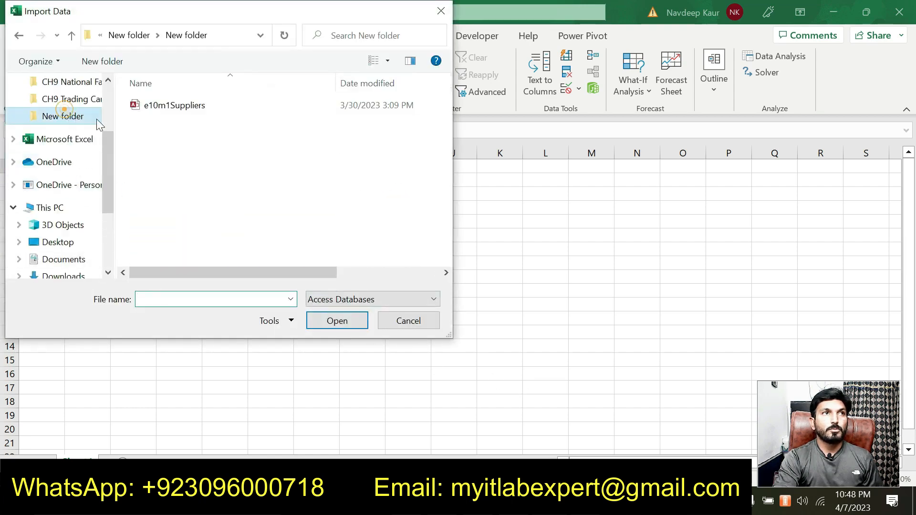
{"action": "left_click", "coordinate": [182, 110]}
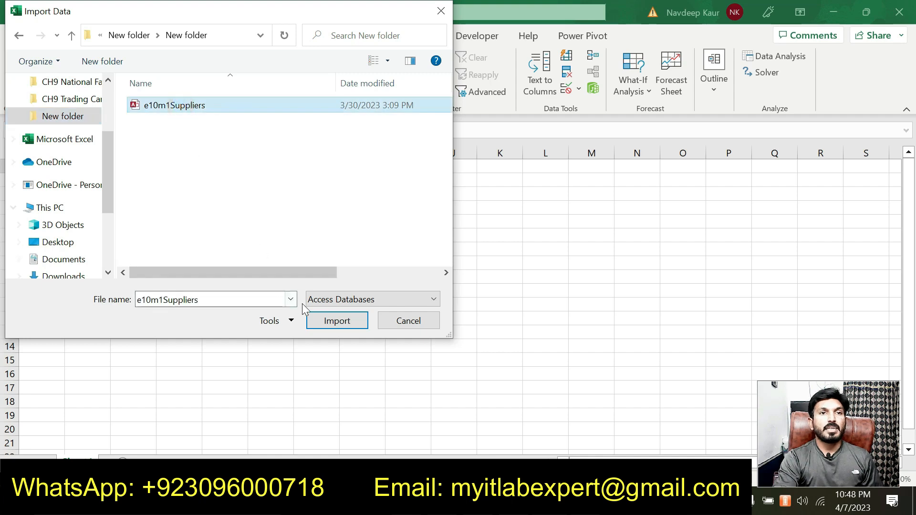
{"action": "left_click", "coordinate": [323, 326]}
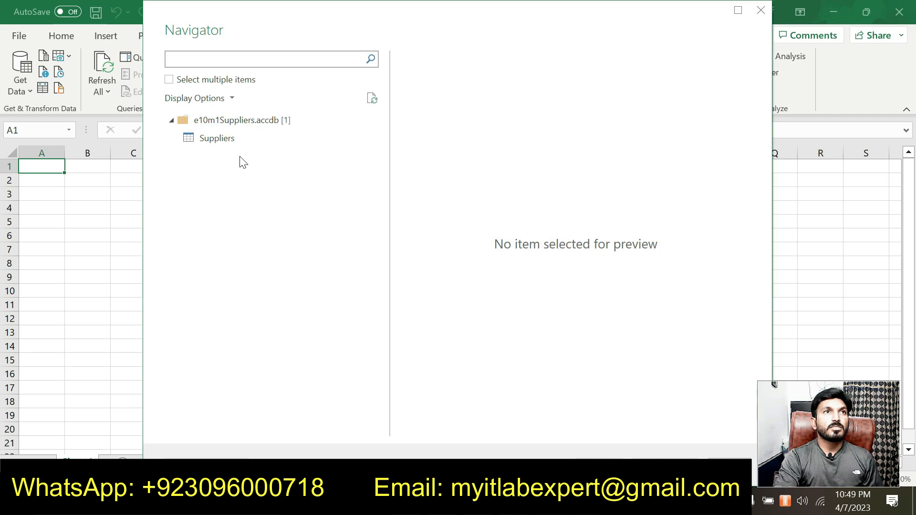
{"action": "left_click", "coordinate": [219, 140]}
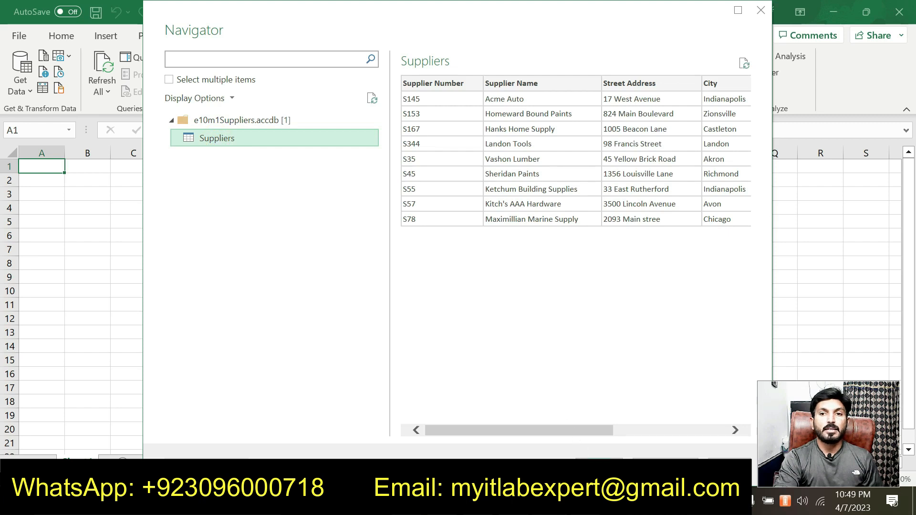
{"action": "left_click", "coordinate": [599, 465]}
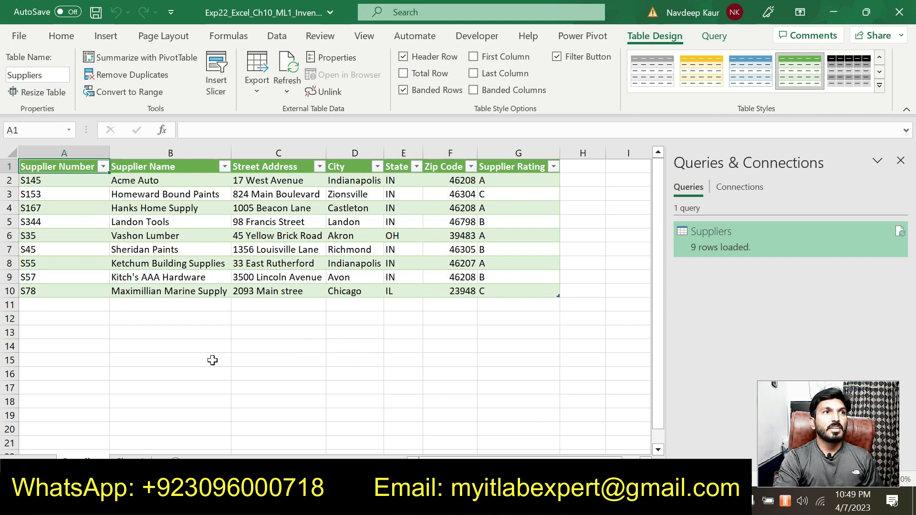
Add the whole Suppliers table to the Power Pivot data model and close the Power Pivot window.
{"action": "left_click_drag", "start_coordinate": [31, 167], "coordinate": [542, 290]}
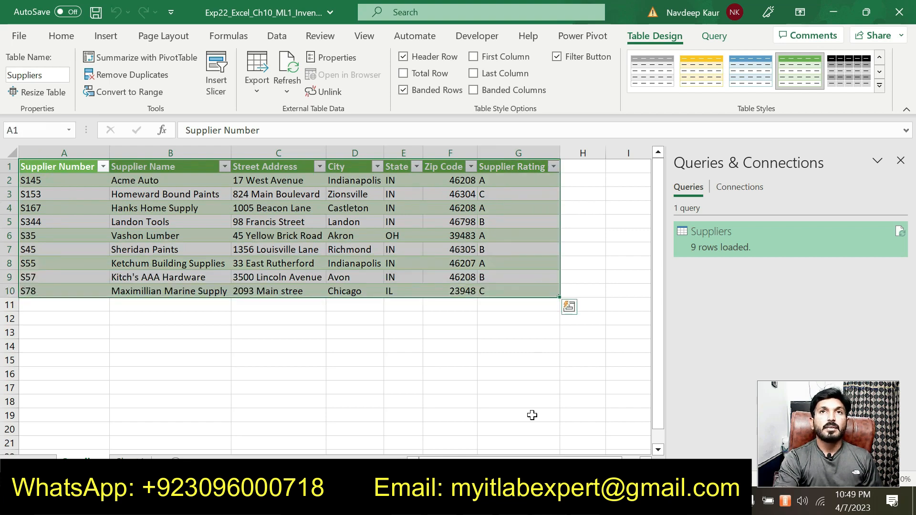
{"action": "left_click", "coordinate": [582, 36]}
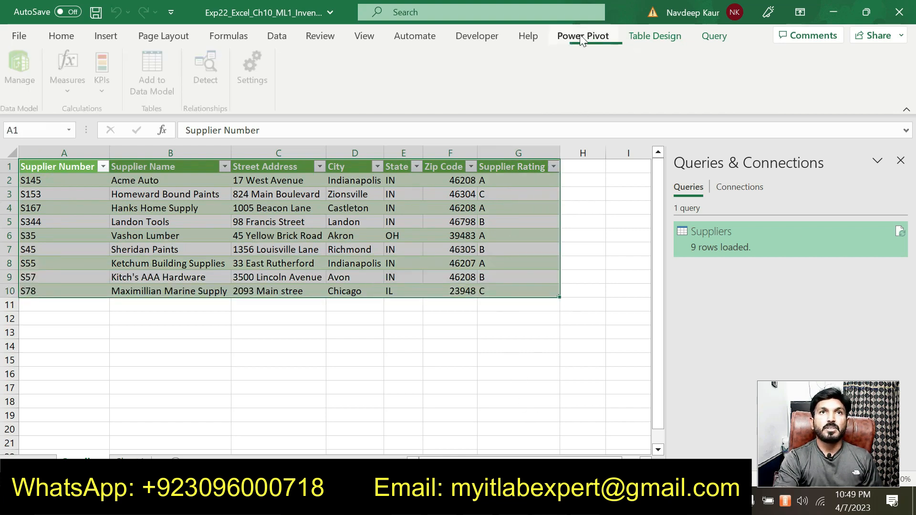
{"action": "left_click", "coordinate": [165, 93]}
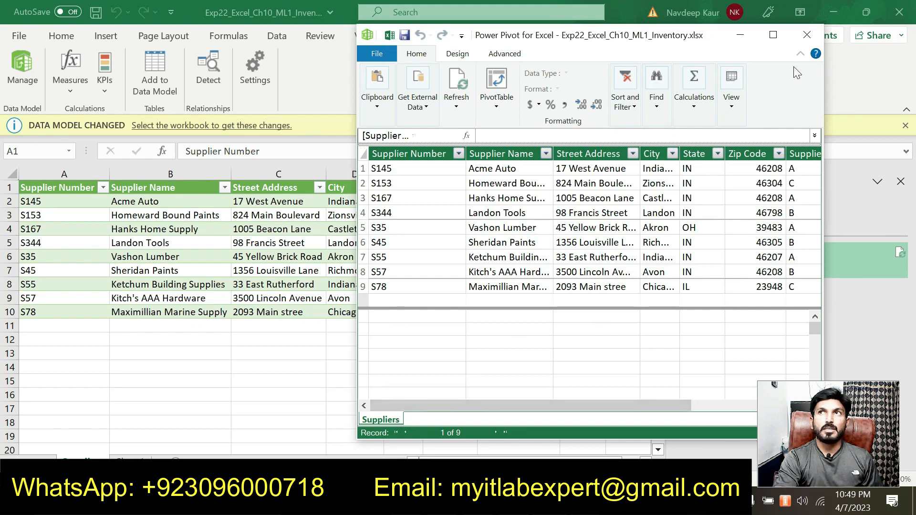
{"action": "left_click", "coordinate": [806, 34]}
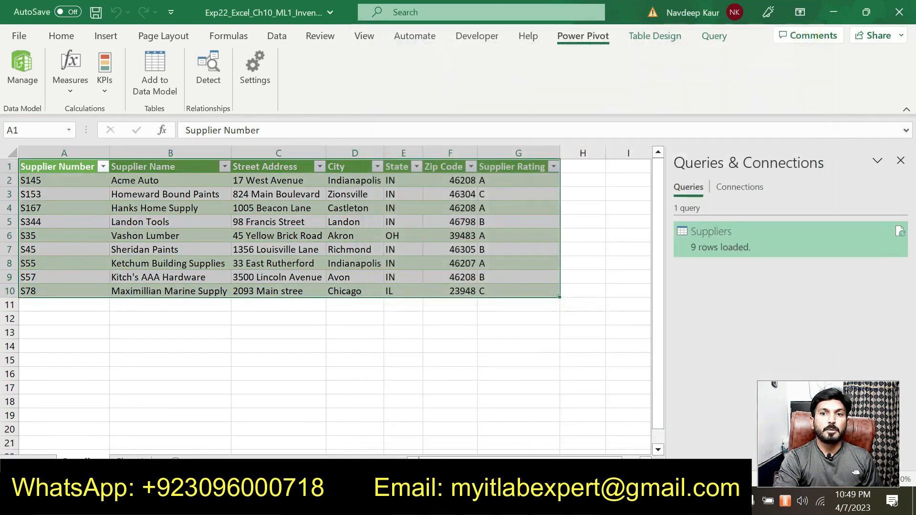
Switch to the Word instructions and move the turquoise text highlight from step 2 to the e10m1Inventory.txt instruction in step 3.
{"action": "left_click", "coordinate": [569, 501]}
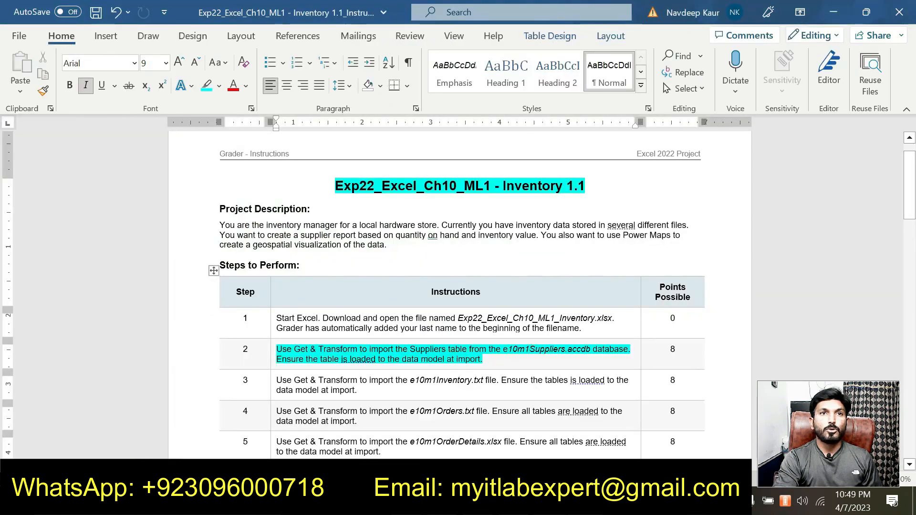
{"action": "left_click_drag", "start_coordinate": [486, 357], "coordinate": [276, 349]}
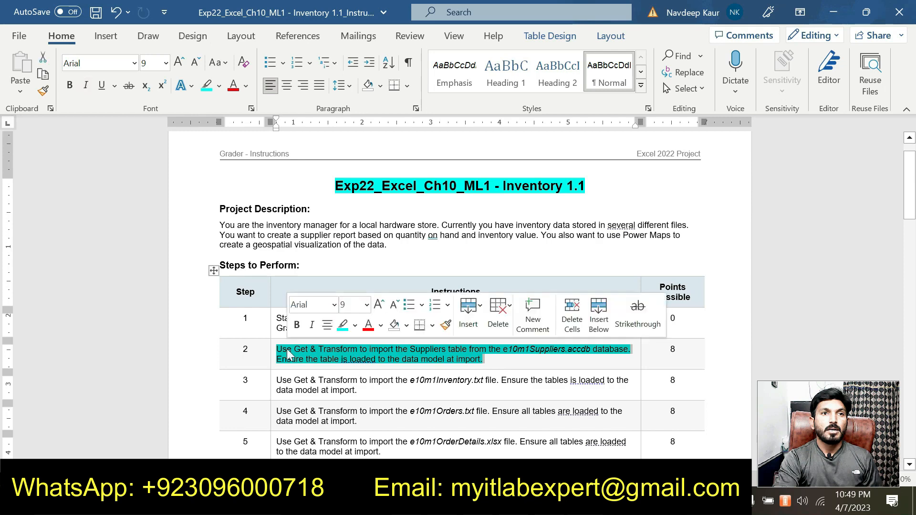
{"action": "left_click", "coordinate": [345, 328]}
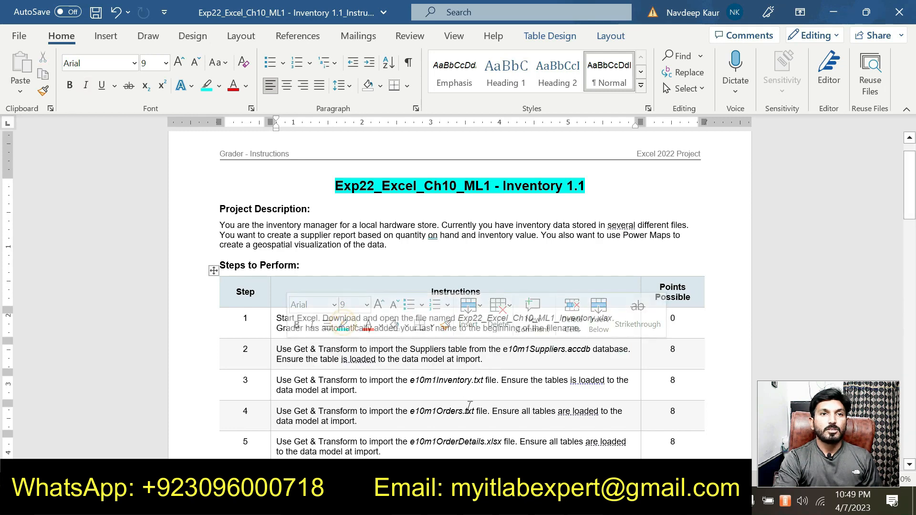
{"action": "scroll", "coordinate": [468, 404], "scroll_direction": "down", "scroll_amount": 1}
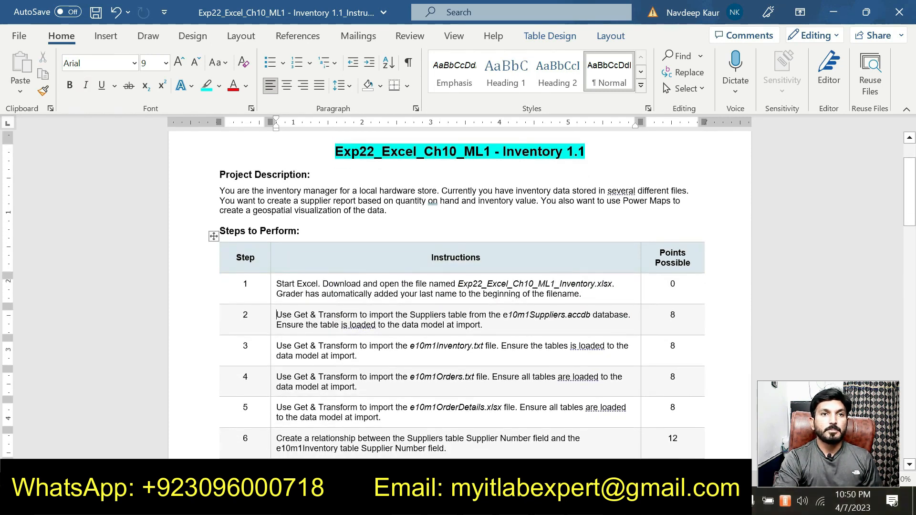
{"action": "triple_click", "coordinate": [355, 356]}
{"action": "left_click", "coordinate": [333, 327]}
{"action": "left_click", "coordinate": [369, 357]}
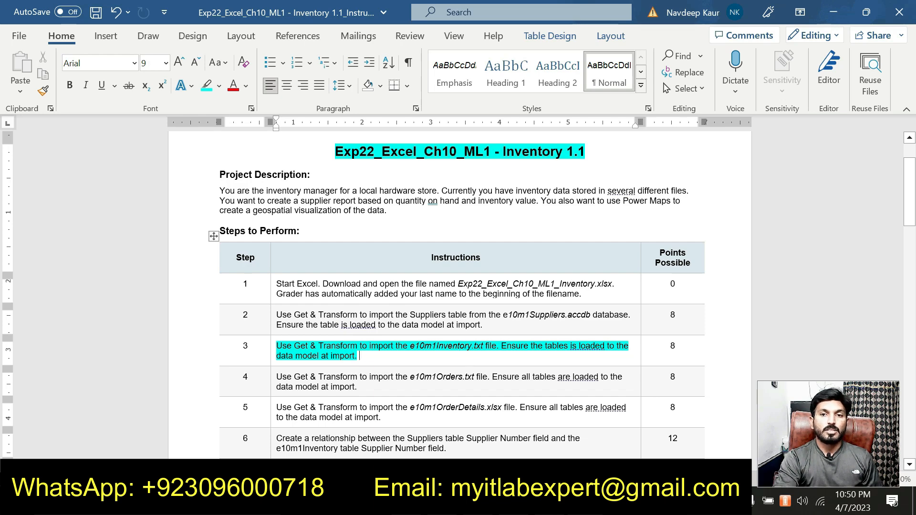
Switch to Excel, start a Get Data import from a Text/CSV file and select the e10m1Inventory file.
{"action": "key", "text": "alt+Tab"}
{"action": "left_click", "coordinate": [303, 356]}
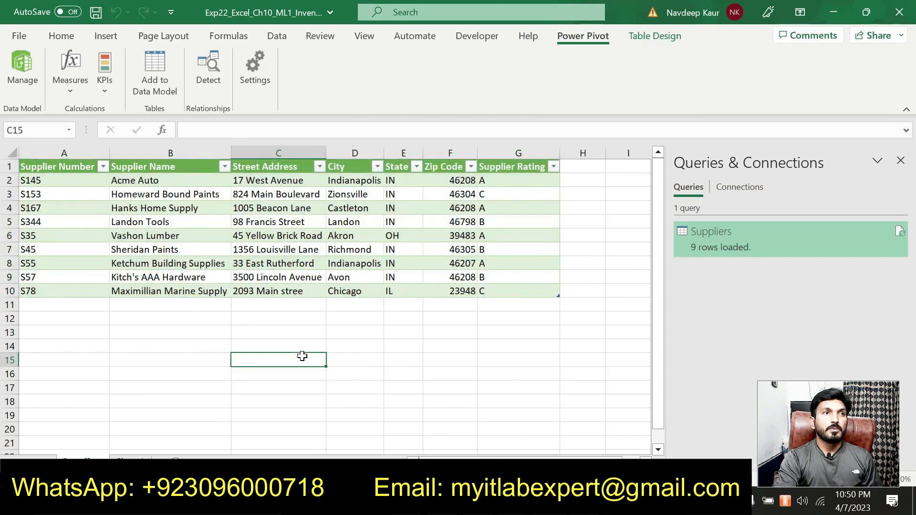
{"action": "left_click", "coordinate": [285, 39]}
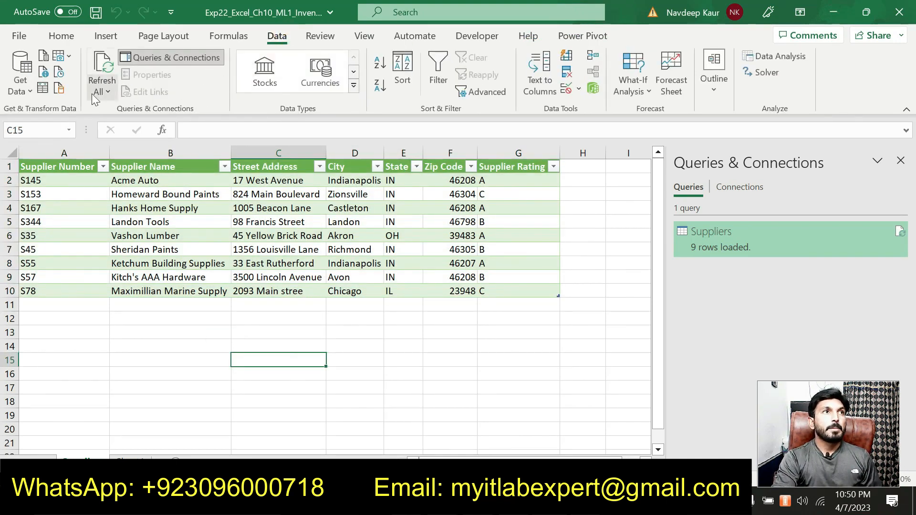
{"action": "left_click", "coordinate": [24, 89]}
{"action": "mouse_move", "coordinate": [53, 115]}
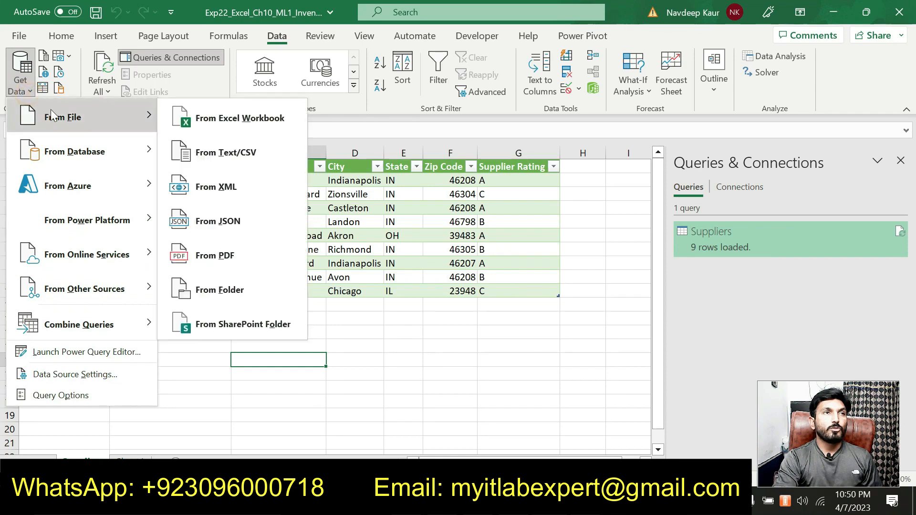
{"action": "left_click", "coordinate": [232, 156]}
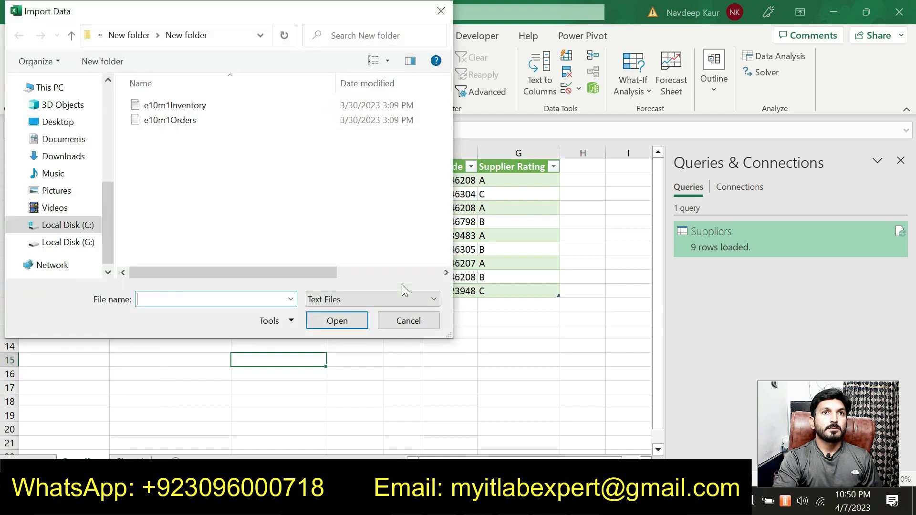
{"action": "left_click", "coordinate": [202, 111]}
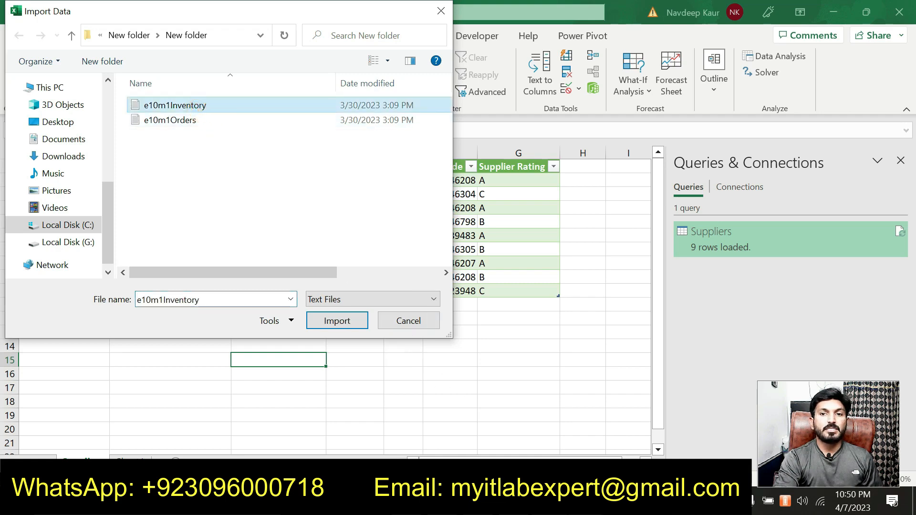
Check the required file name in step 3 of the Word instructions and open the selected e10m1Inventory file for import in Excel.
{"action": "key", "text": "alt+Tab"}
{"action": "left_click_drag", "start_coordinate": [410, 347], "coordinate": [477, 356]}
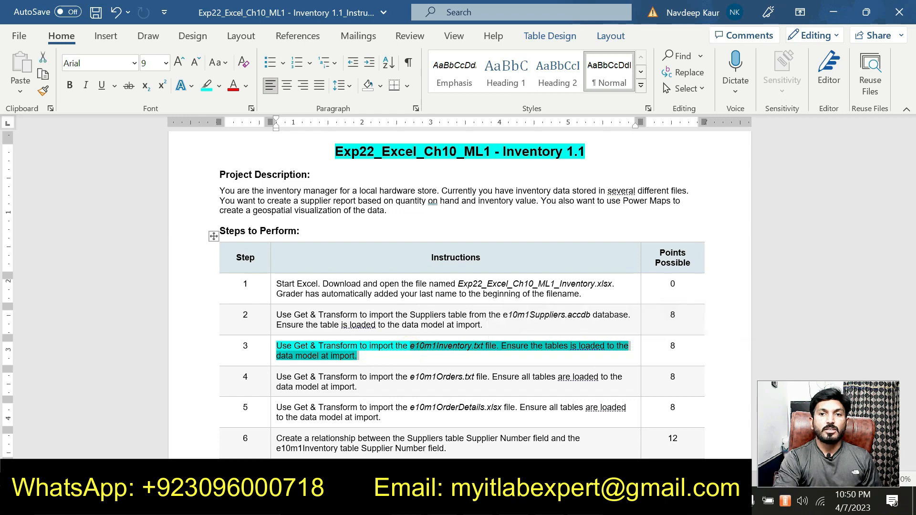
{"action": "key", "text": "alt+Tab"}
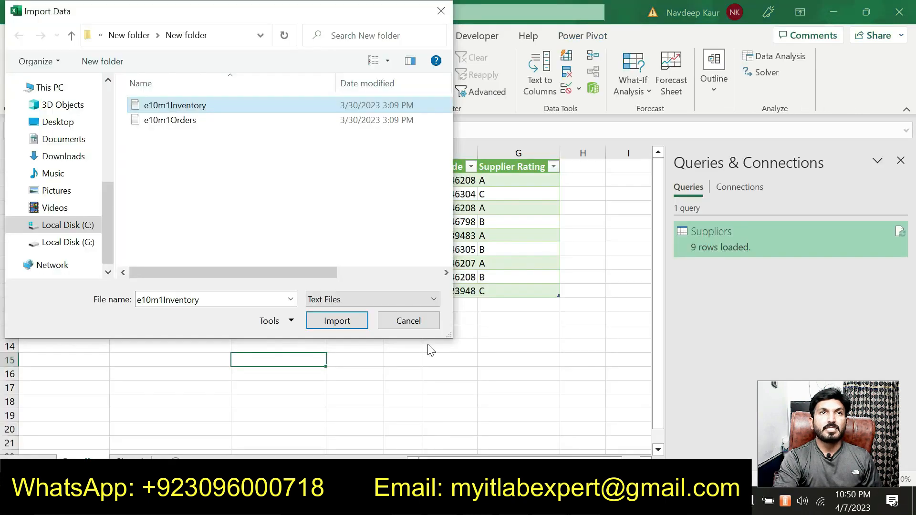
{"action": "left_click", "coordinate": [337, 322]}
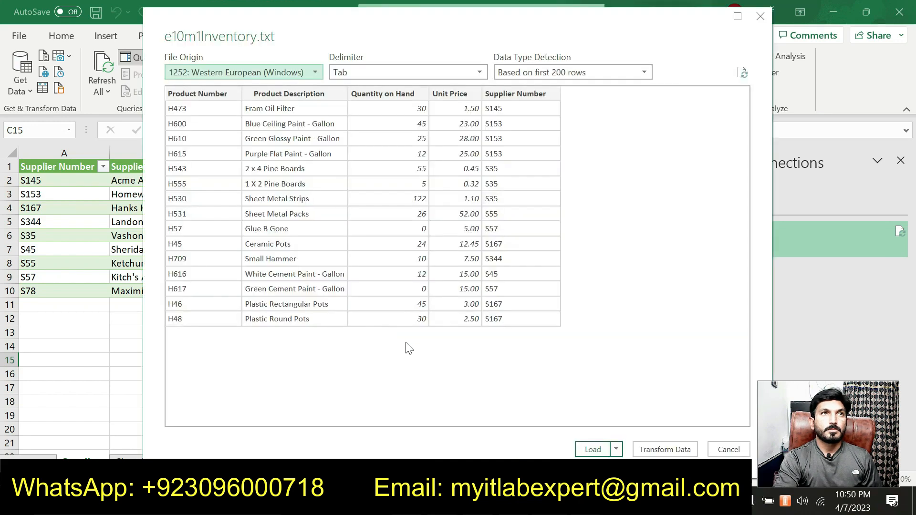
Load the e10m1Inventory.txt data into the workbook, add the whole inventory table to the data model and close the Power Pivot window.
{"action": "left_click", "coordinate": [592, 450]}
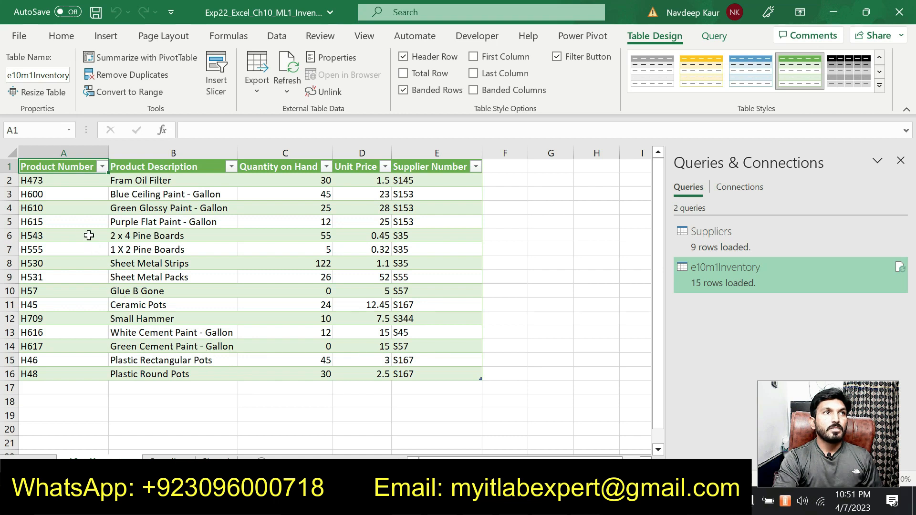
{"action": "left_click_drag", "start_coordinate": [235, 217], "coordinate": [476, 372]}
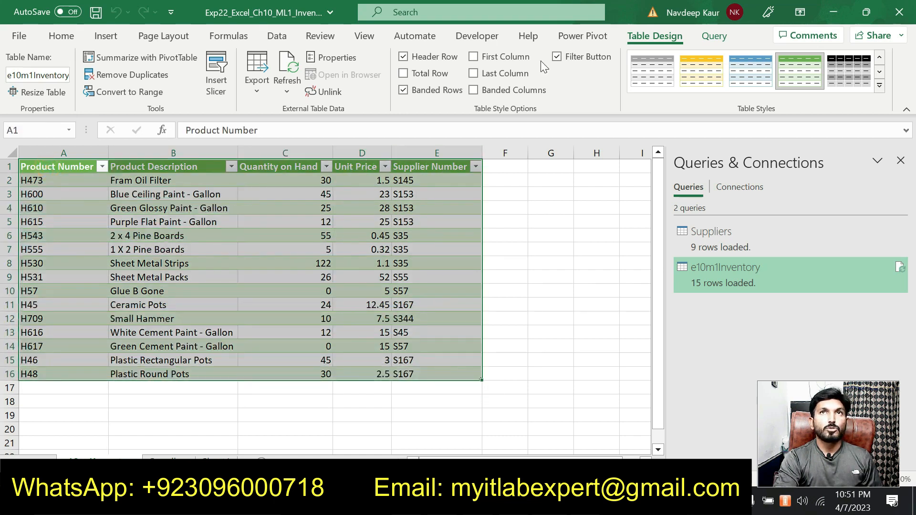
{"action": "left_click", "coordinate": [583, 36]}
{"action": "left_click", "coordinate": [167, 79]}
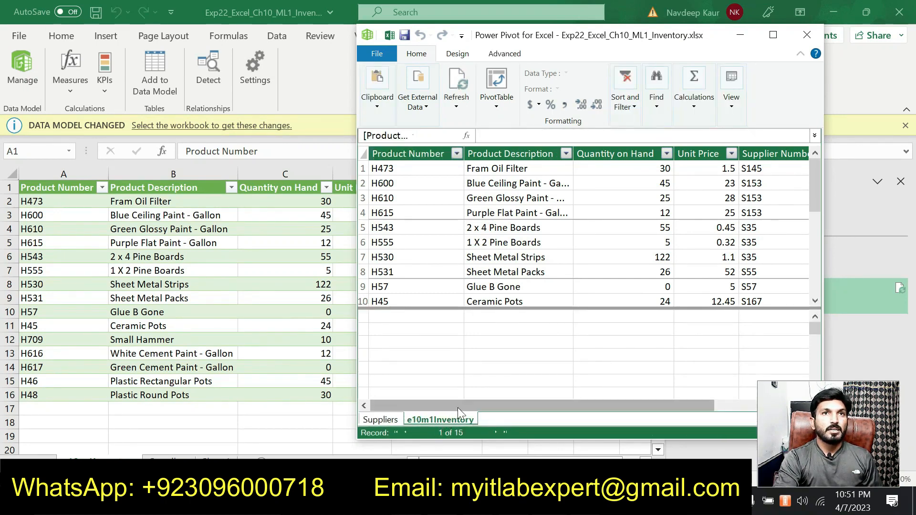
{"action": "left_click", "coordinate": [807, 35]}
{"action": "left_click", "coordinate": [546, 306]}
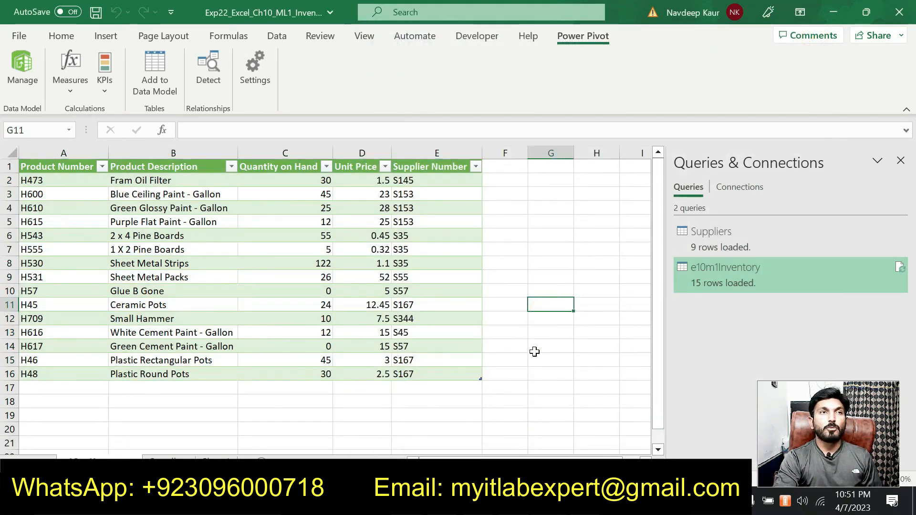
Switch to the Word instructions and move the turquoise text highlight from step 3 to the e10m1Orders.txt instruction in step 4.
{"action": "key", "text": "alt+Tab"}
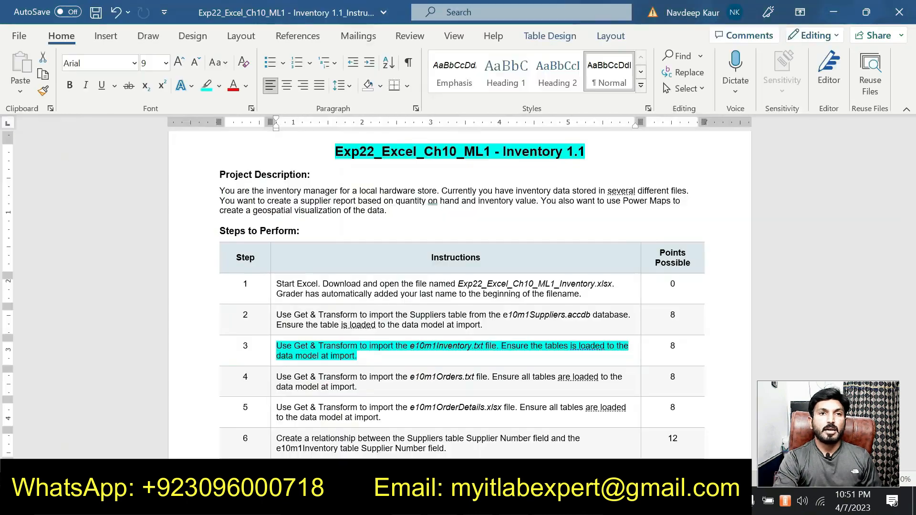
{"action": "triple_click", "coordinate": [377, 355]}
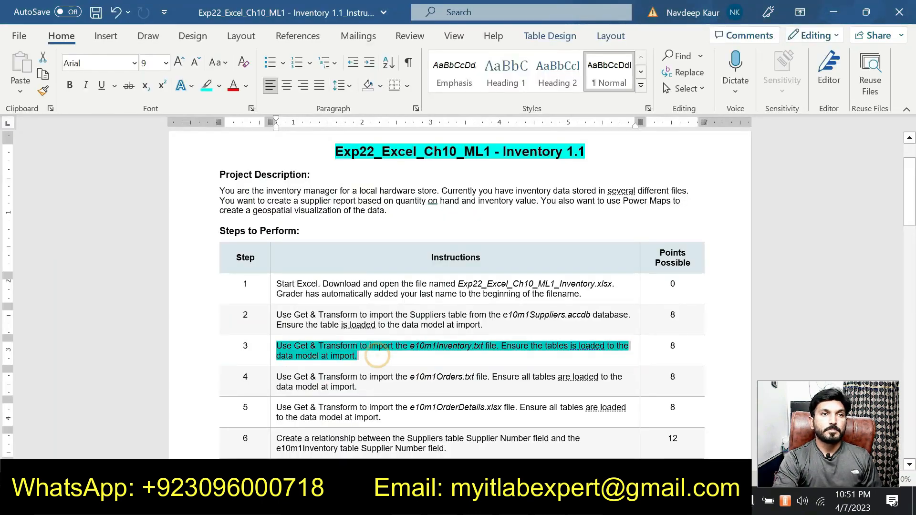
{"action": "left_click", "coordinate": [340, 319]}
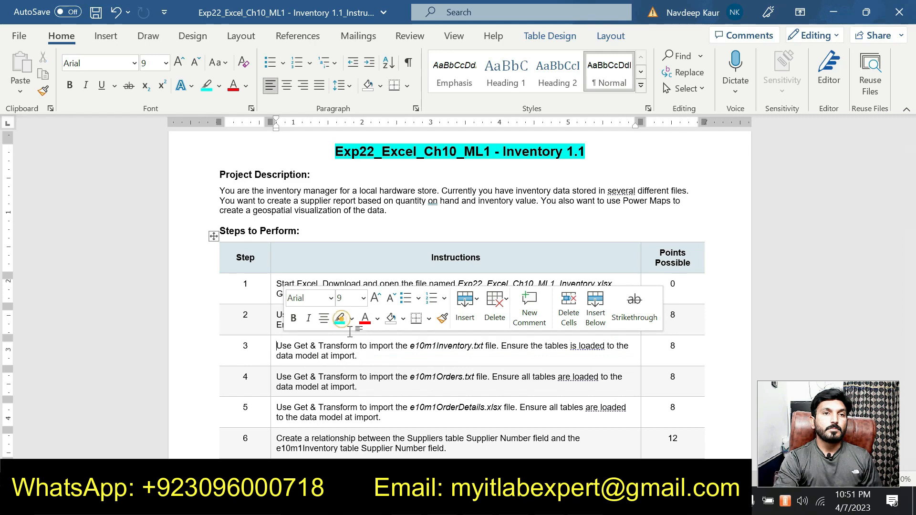
{"action": "left_click", "coordinate": [362, 354]}
{"action": "scroll", "coordinate": [362, 355], "scroll_direction": "down", "scroll_amount": 1}
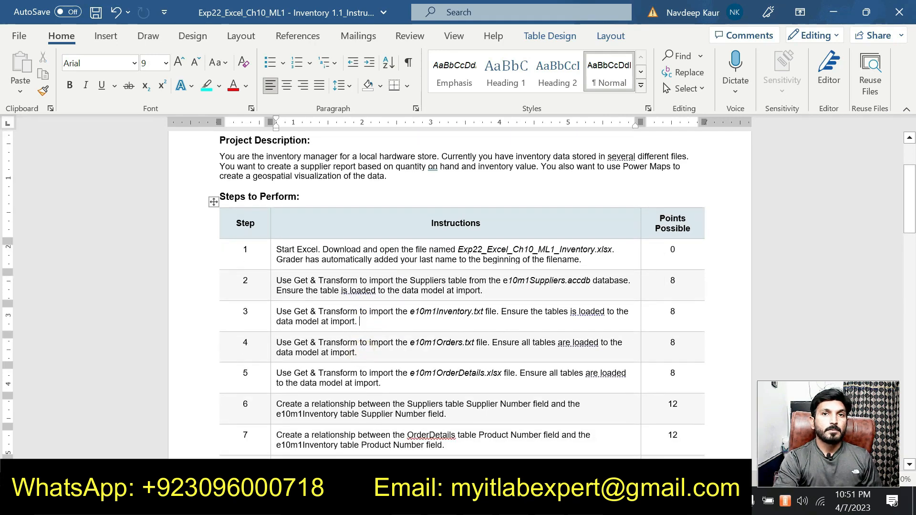
{"action": "left_click", "coordinate": [362, 354]}
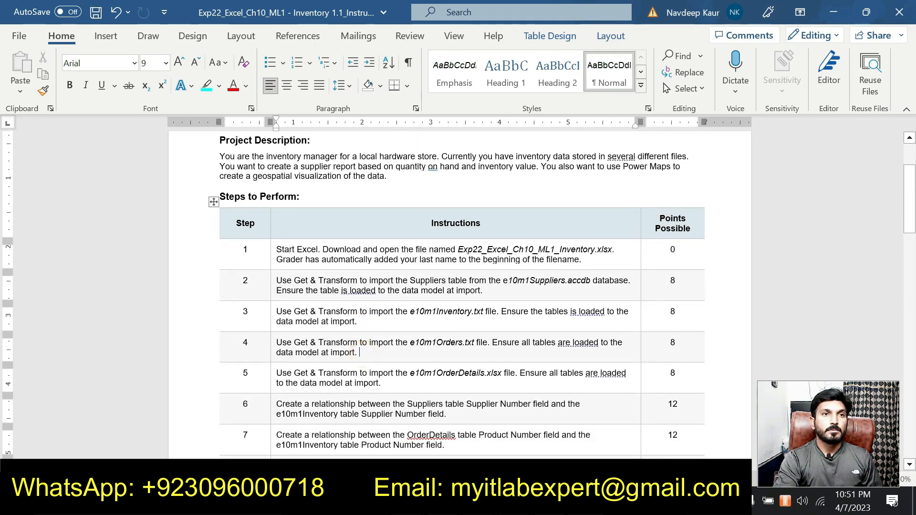
{"action": "triple_click", "coordinate": [362, 354]}
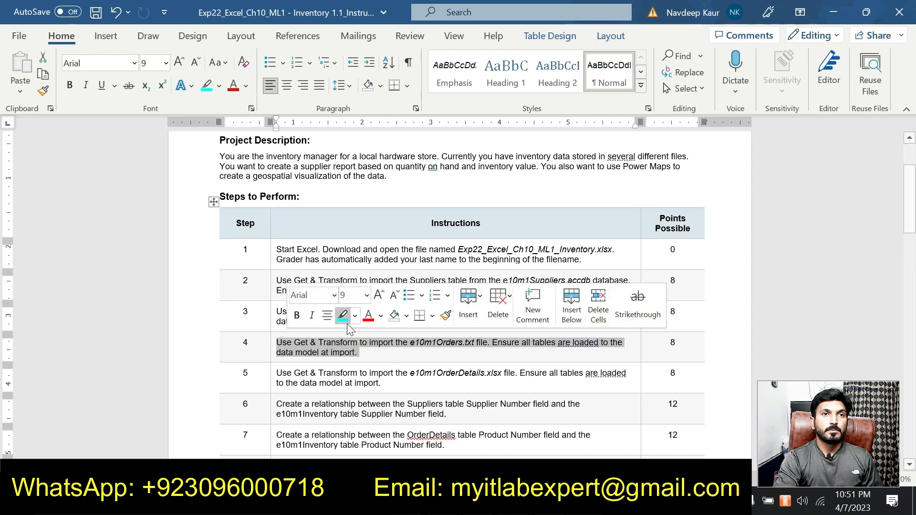
{"action": "left_click", "coordinate": [344, 320]}
{"action": "scroll", "coordinate": [348, 327], "scroll_direction": "up", "scroll_amount": 1}
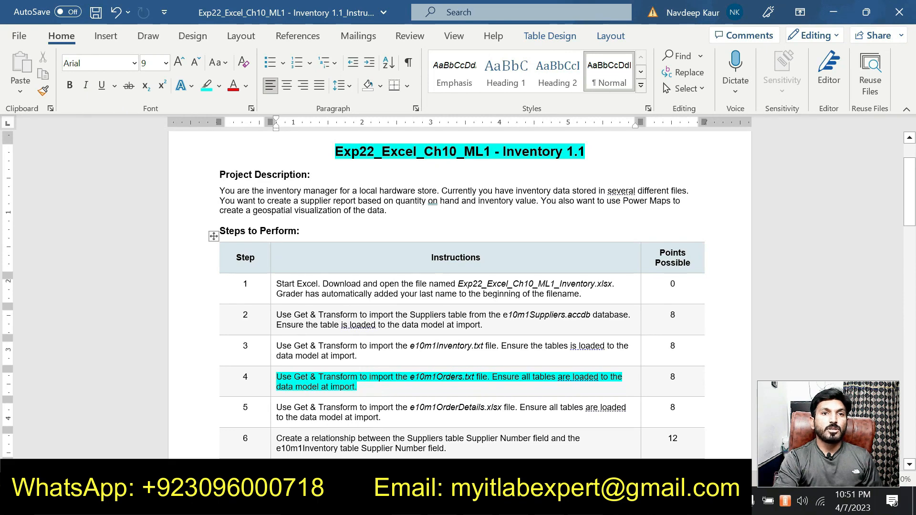
{"action": "scroll", "coordinate": [370, 377], "scroll_direction": "down", "scroll_amount": 1}
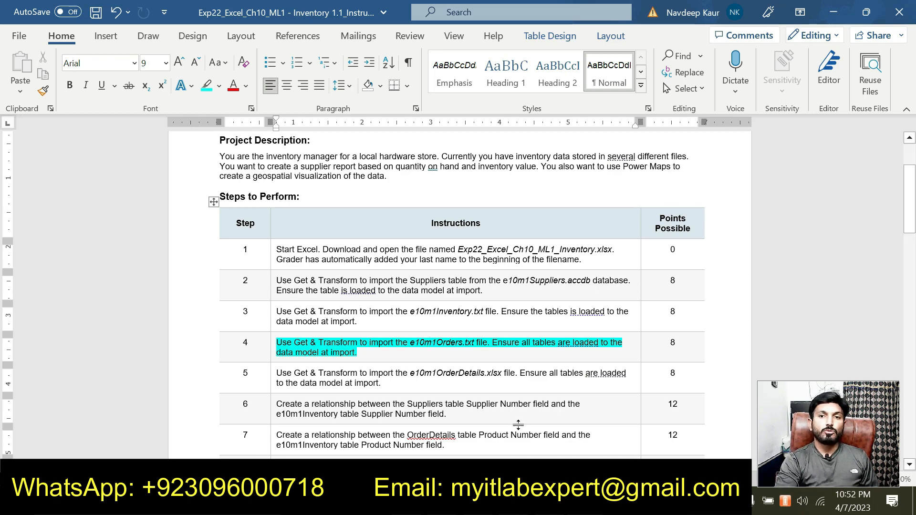
Switch to Excel, import the e10m1Orders file with Get Data from Text/CSV and load it into the workbook.
{"action": "left_click", "coordinate": [563, 501]}
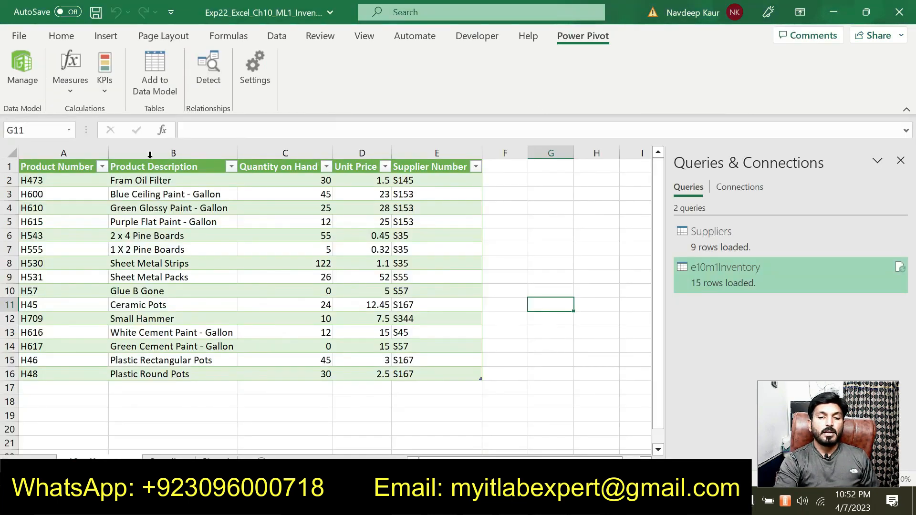
{"action": "left_click", "coordinate": [276, 42]}
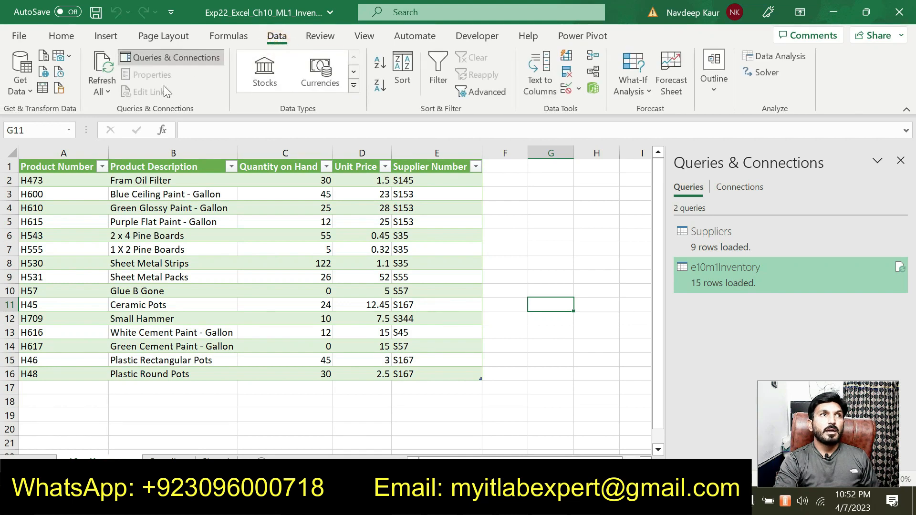
{"action": "left_click", "coordinate": [31, 95]}
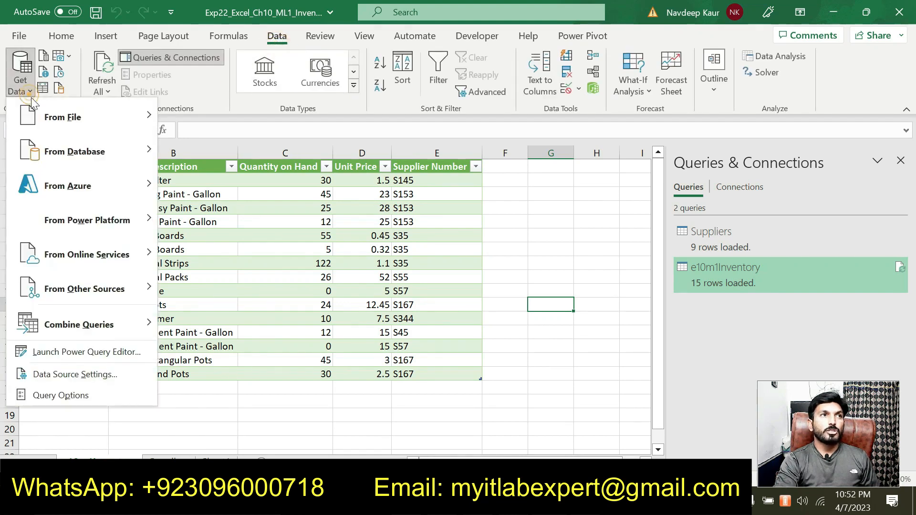
{"action": "mouse_move", "coordinate": [88, 116]}
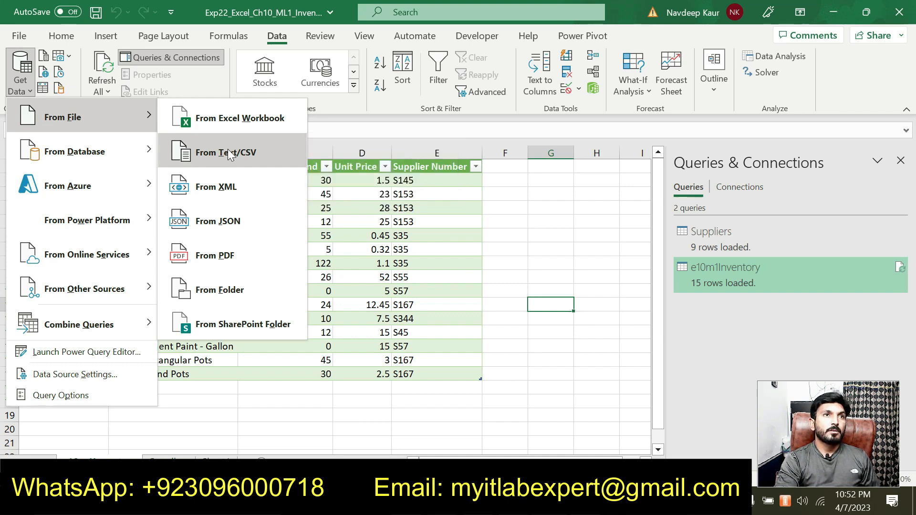
{"action": "left_click", "coordinate": [229, 153]}
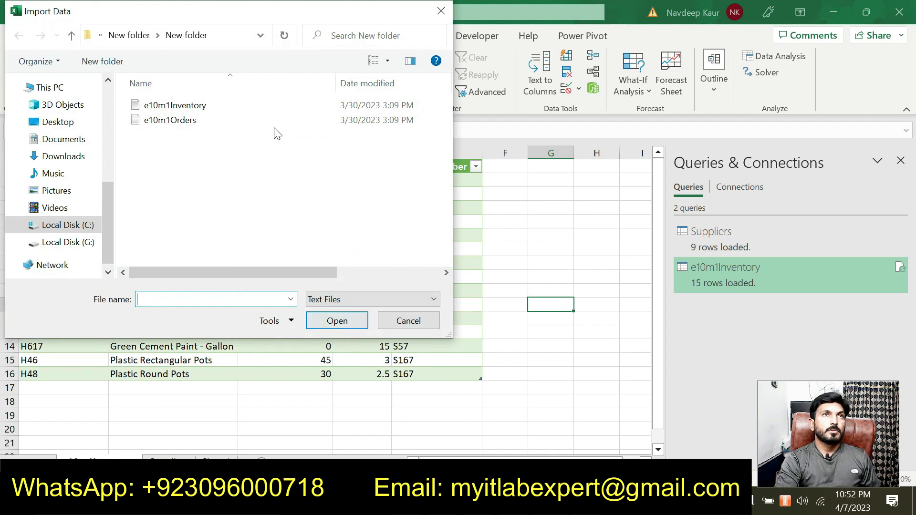
{"action": "left_click_drag", "start_coordinate": [245, 24], "coordinate": [387, 93]}
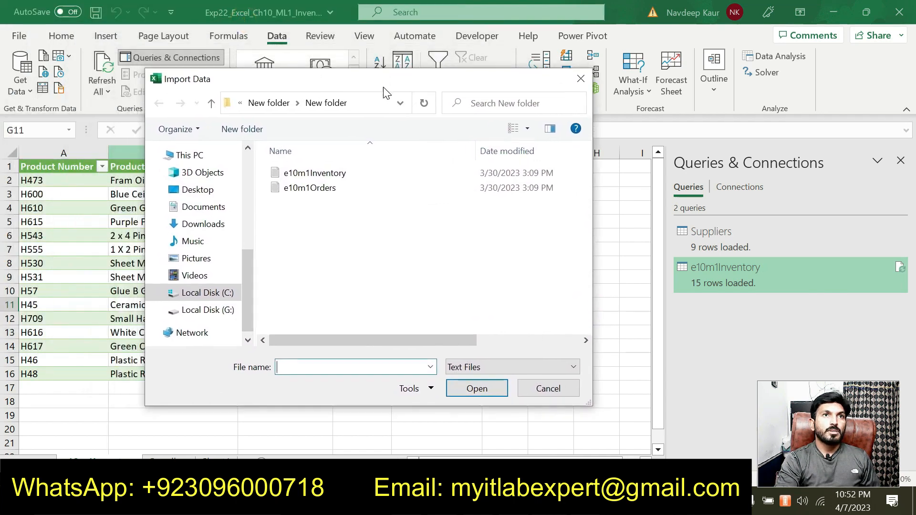
{"action": "left_click", "coordinate": [318, 195]}
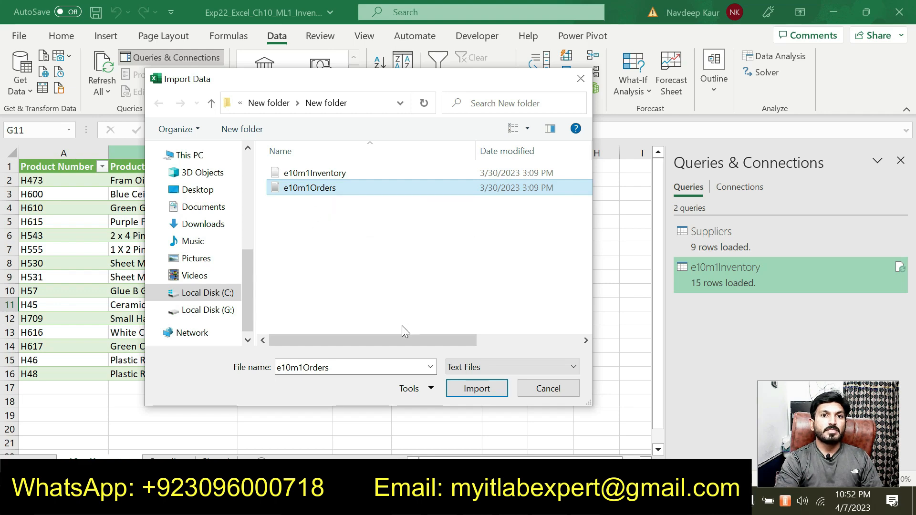
{"action": "left_click", "coordinate": [453, 387]}
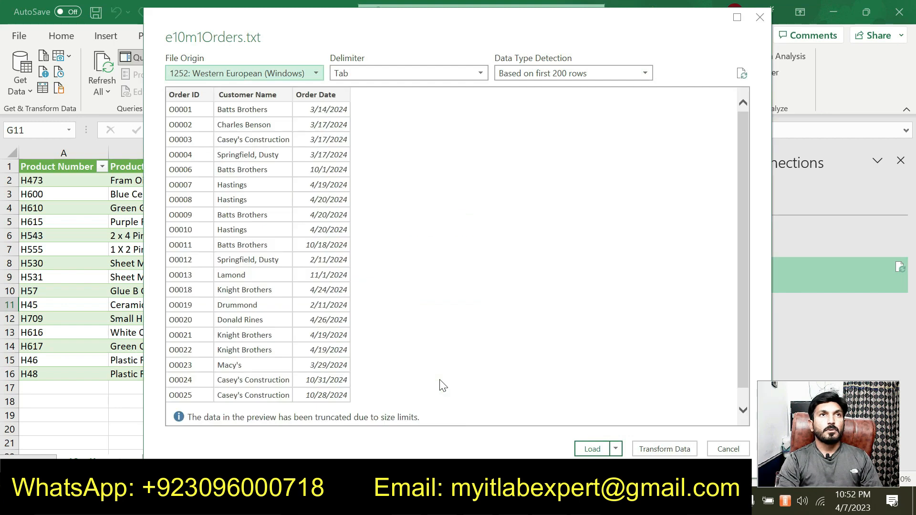
{"action": "left_click", "coordinate": [586, 451]}
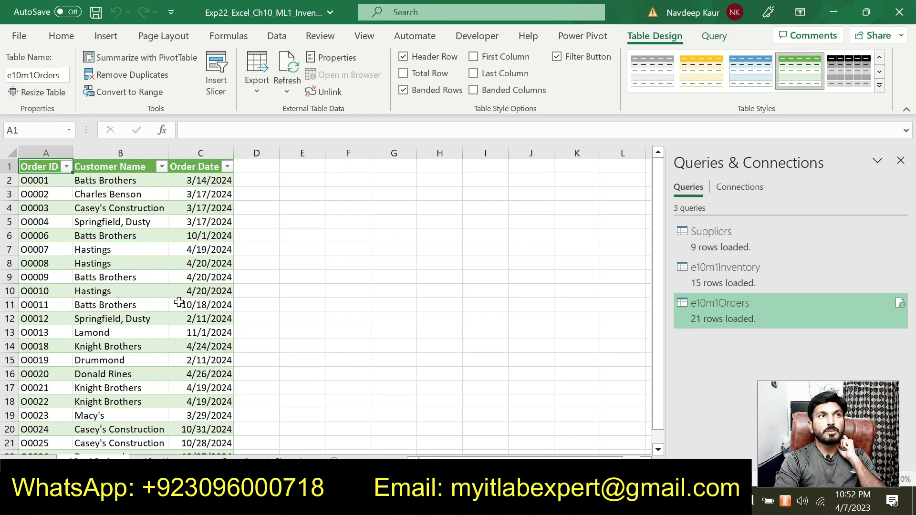
Add the whole e10m1Orders table to the data model and close the Power Pivot window.
{"action": "left_click_drag", "start_coordinate": [39, 170], "coordinate": [223, 415]}
{"action": "scroll", "coordinate": [361, 380], "scroll_direction": "up", "scroll_amount": 1}
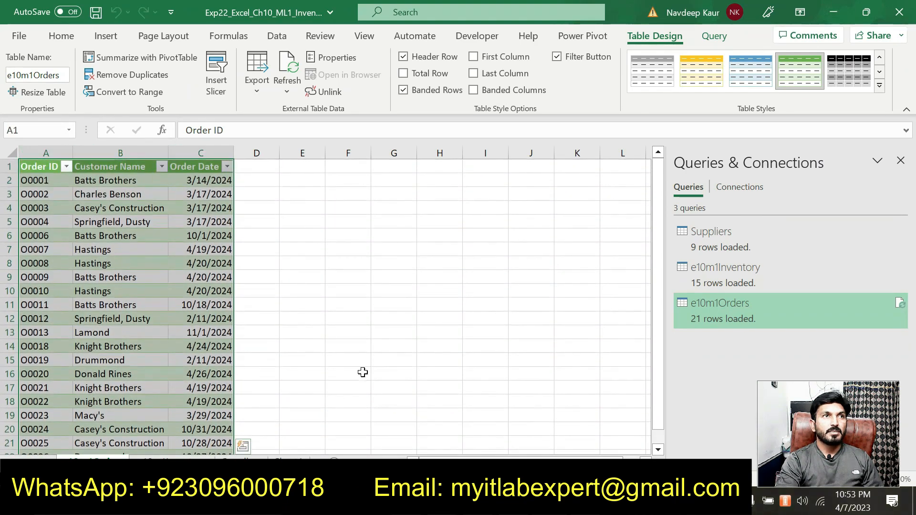
{"action": "left_click", "coordinate": [583, 36]}
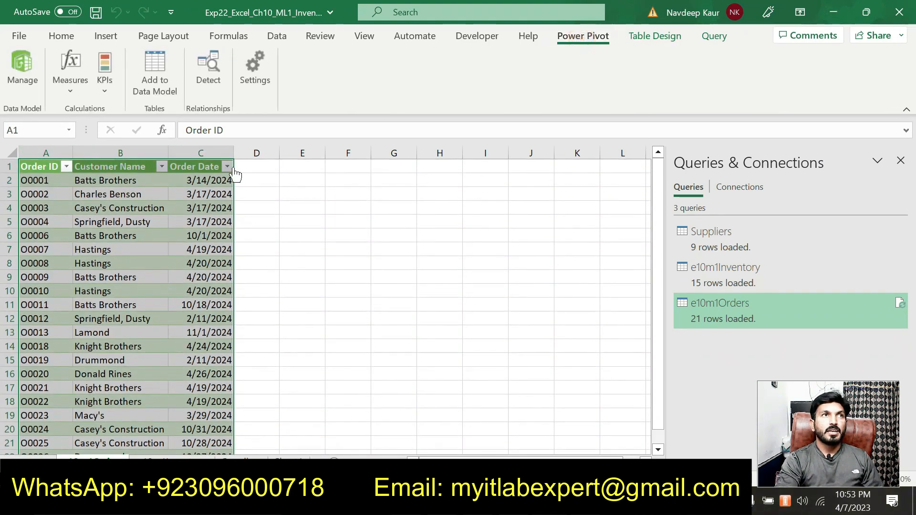
{"action": "left_click", "coordinate": [155, 87]}
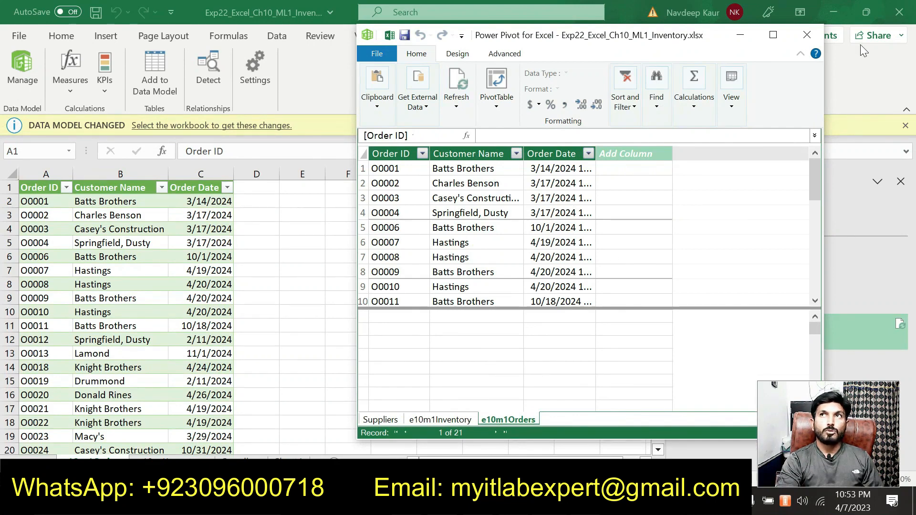
{"action": "left_click", "coordinate": [807, 35]}
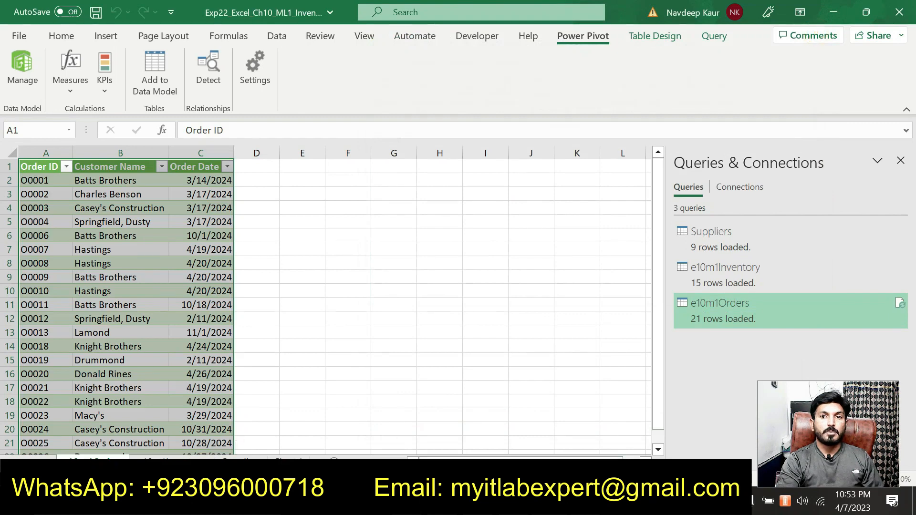
Switch to the Word instructions and move the turquoise text highlight from step 4 to the e10m1OrderDetails.xlsx instruction in step 5.
{"action": "key", "text": "alt+Tab"}
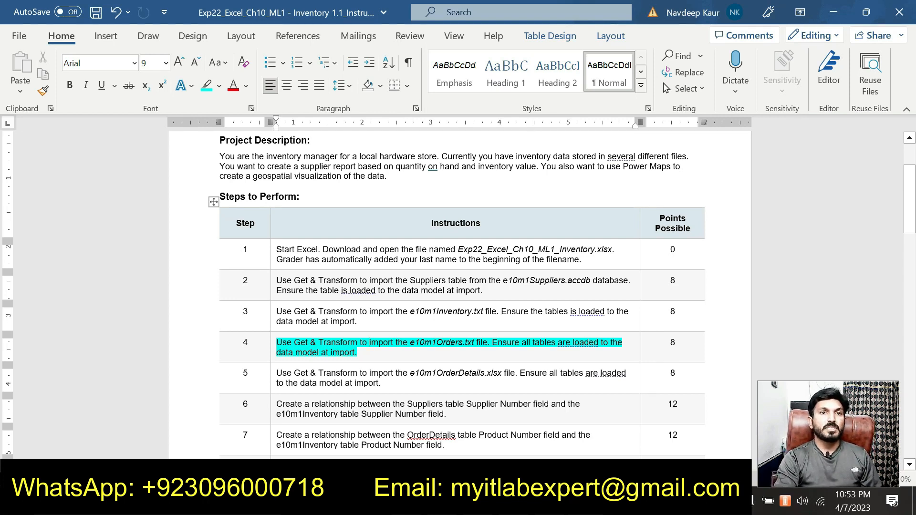
{"action": "left_click_drag", "start_coordinate": [362, 354], "coordinate": [276, 345]}
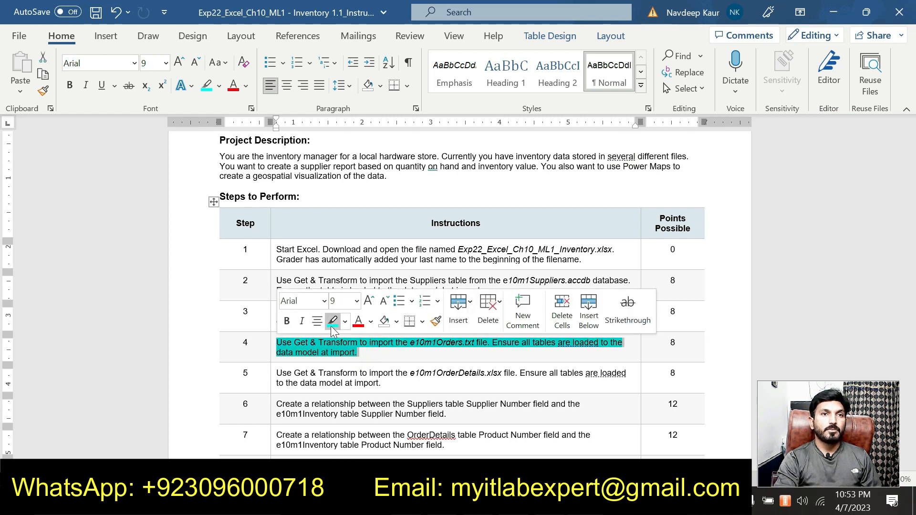
{"action": "left_click", "coordinate": [331, 322]}
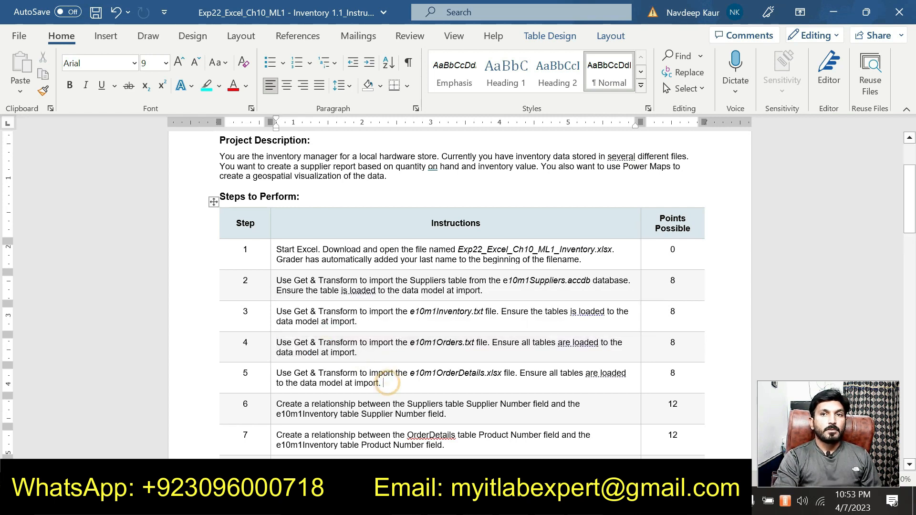
{"action": "left_click_drag", "start_coordinate": [383, 383], "coordinate": [277, 373]}
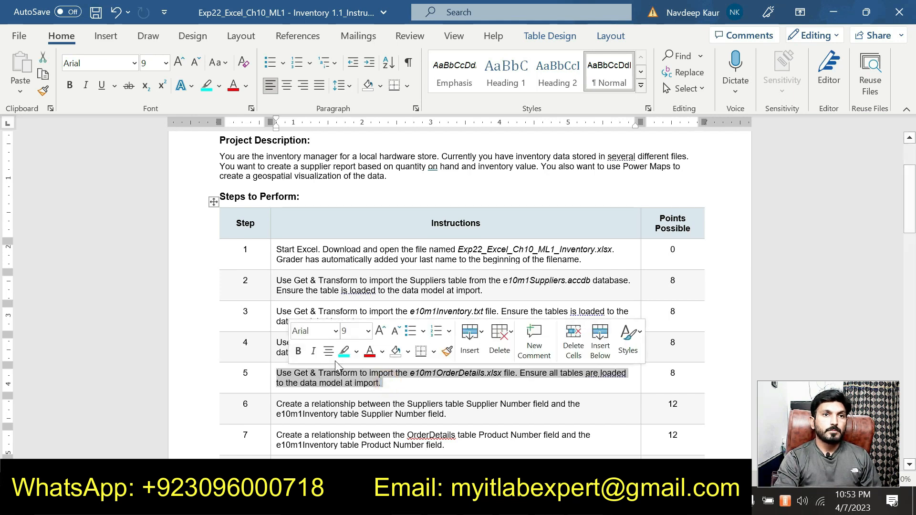
{"action": "left_click", "coordinate": [345, 352]}
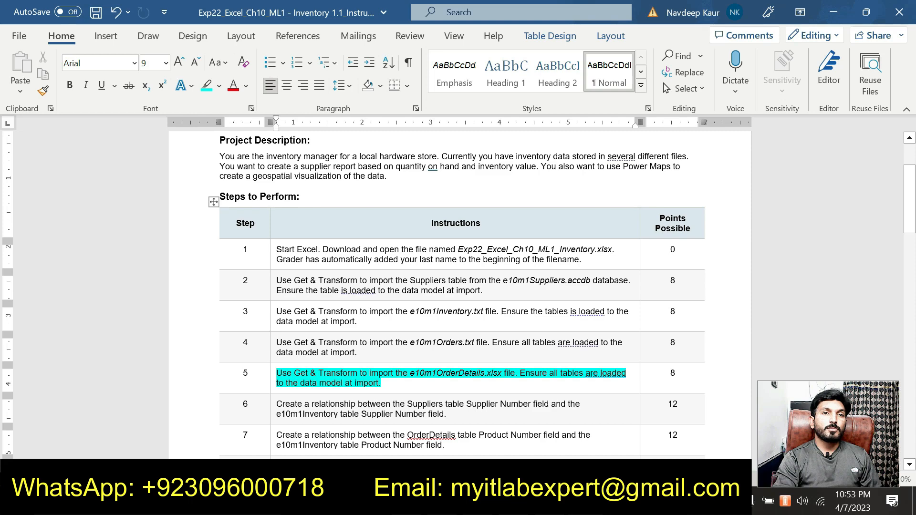
Review the e10m1OrderDetails.xlsx import instruction in step 5, switch to Excel and select empty cell F16 beside the orders table.
{"action": "scroll", "coordinate": [443, 361], "scroll_direction": "down", "scroll_amount": 1}
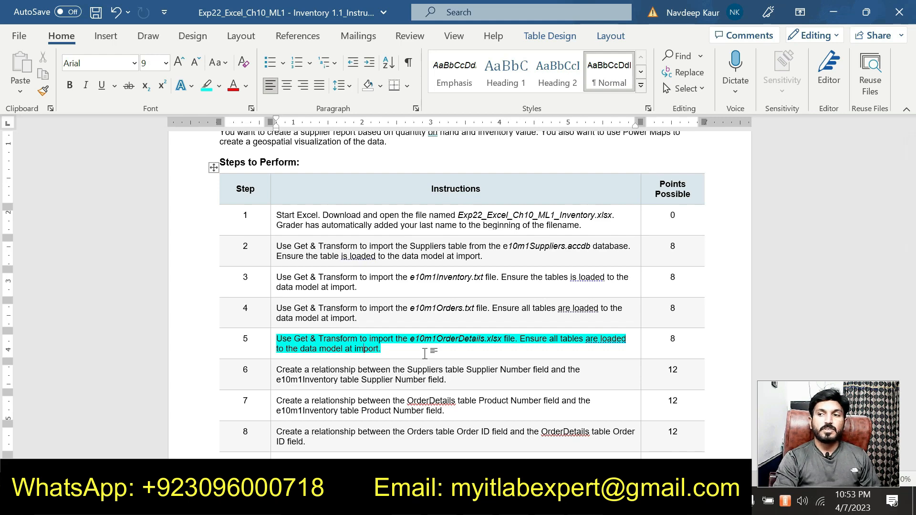
{"action": "scroll", "coordinate": [425, 354], "scroll_direction": "up", "scroll_amount": 1}
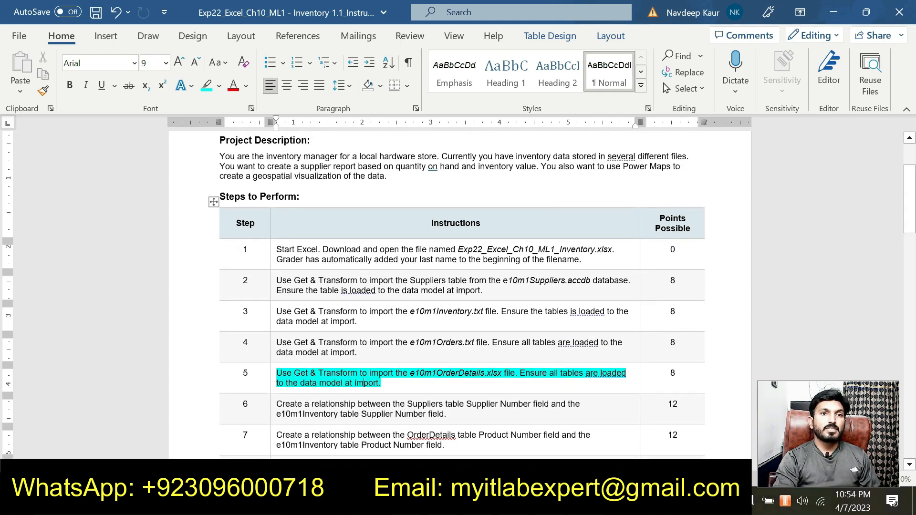
{"action": "scroll", "coordinate": [424, 354], "scroll_direction": "down", "scroll_amount": 1}
{"action": "left_click", "coordinate": [425, 341]}
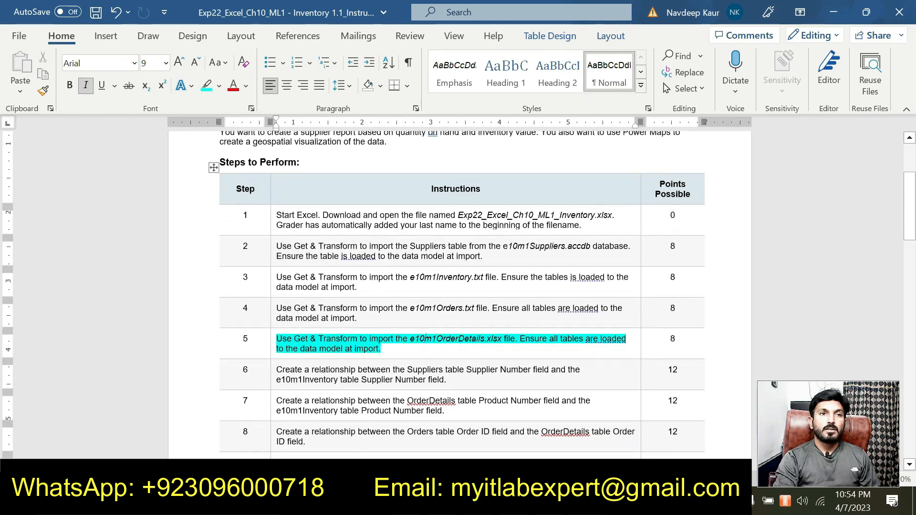
{"action": "scroll", "coordinate": [425, 342], "scroll_direction": "up", "scroll_amount": 2}
{"action": "key", "text": "alt+Tab"}
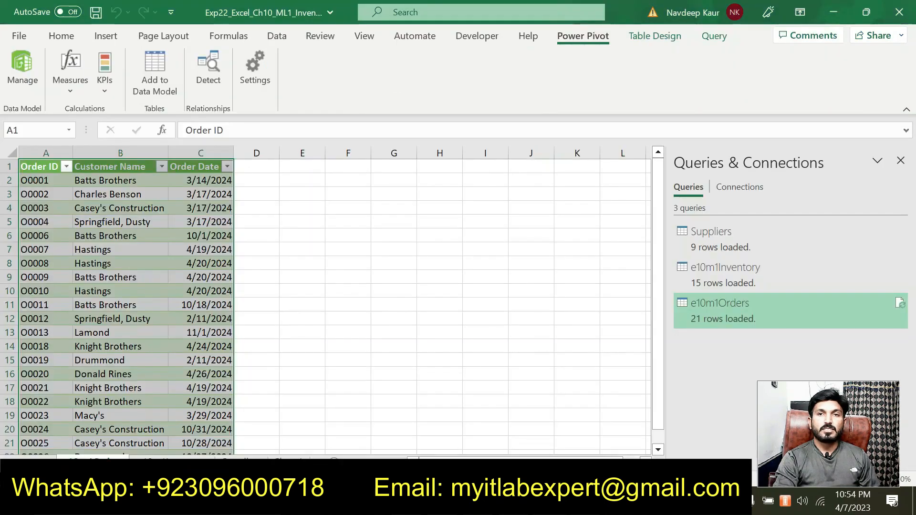
{"action": "left_click", "coordinate": [328, 374]}
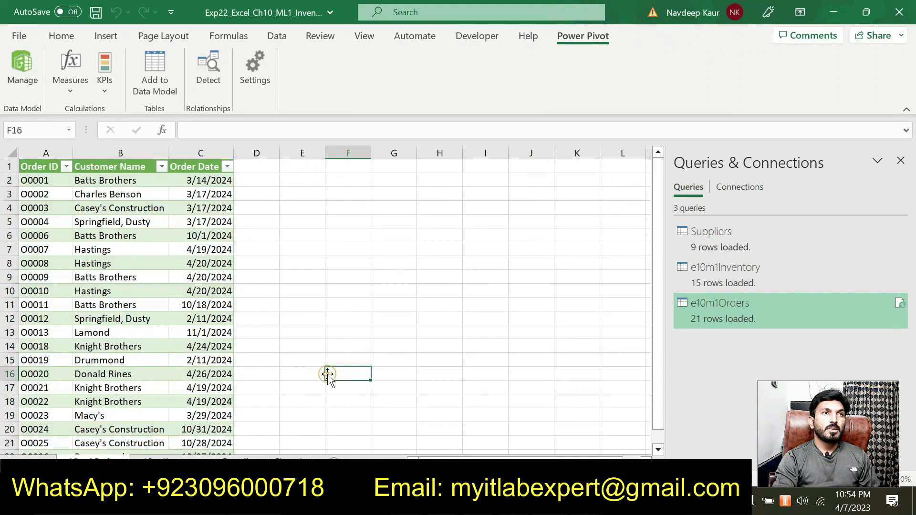
Start a Get Data import from an Excel workbook and choose the e10m1OrderDetails file.
{"action": "left_click", "coordinate": [277, 35]}
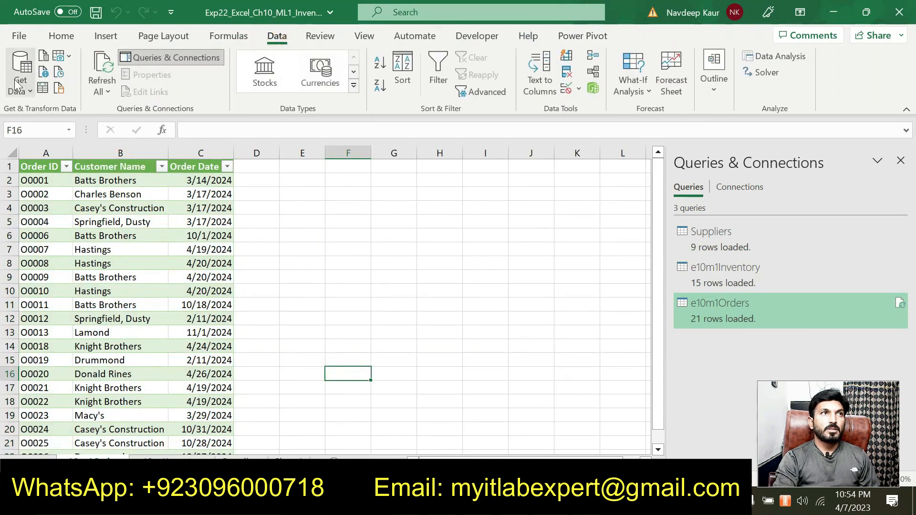
{"action": "left_click", "coordinate": [33, 87]}
{"action": "mouse_move", "coordinate": [115, 117]}
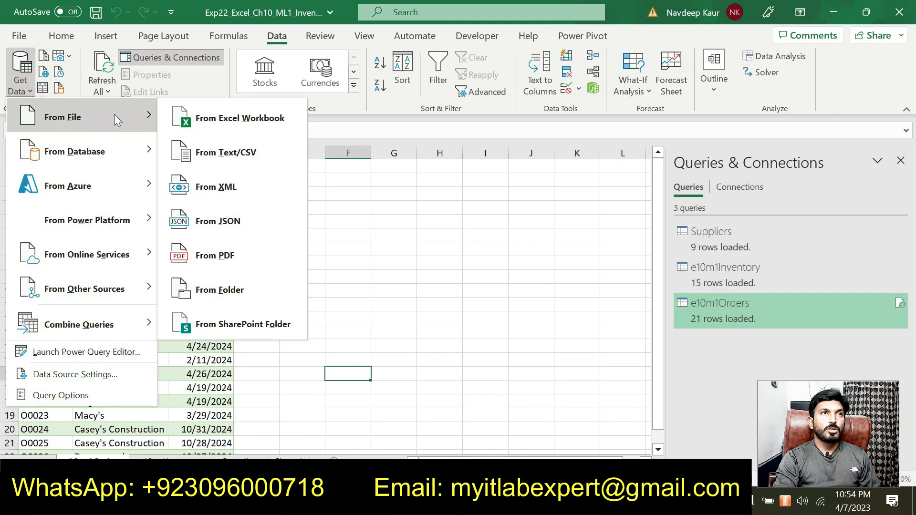
{"action": "left_click", "coordinate": [227, 121]}
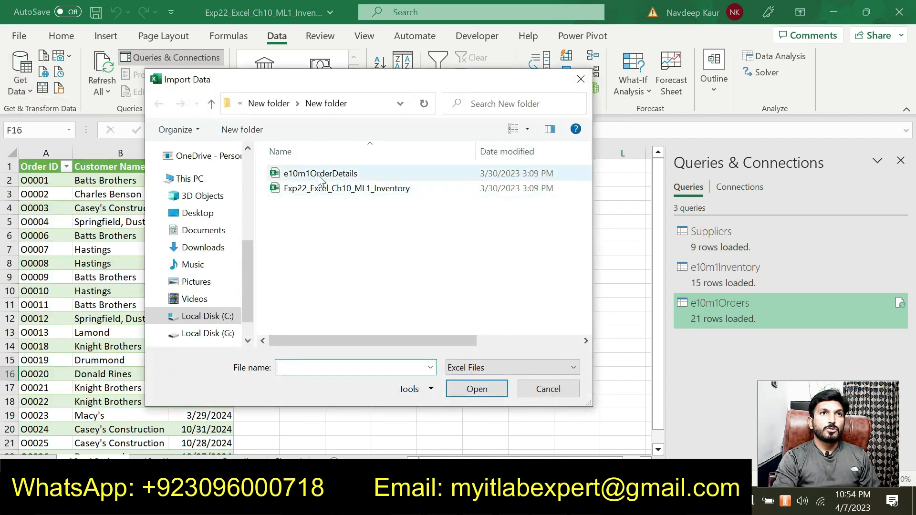
{"action": "left_click", "coordinate": [322, 173]}
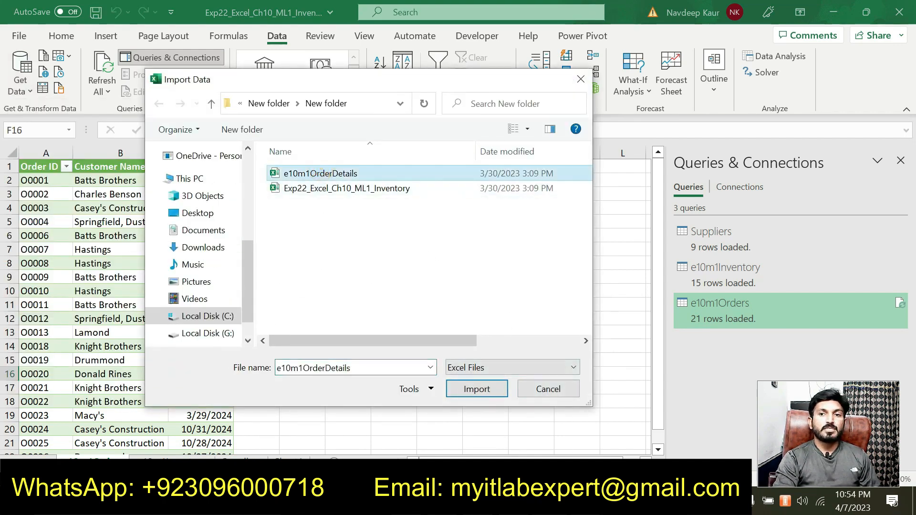
Check the e10m1OrderDetails.xlsx file name in the Word instructions, return to Excel, import the file and load its OrderDetails sheet into the workbook.
{"action": "key", "text": "alt+Tab"}
{"action": "scroll", "coordinate": [423, 363], "scroll_direction": "down", "scroll_amount": 5}
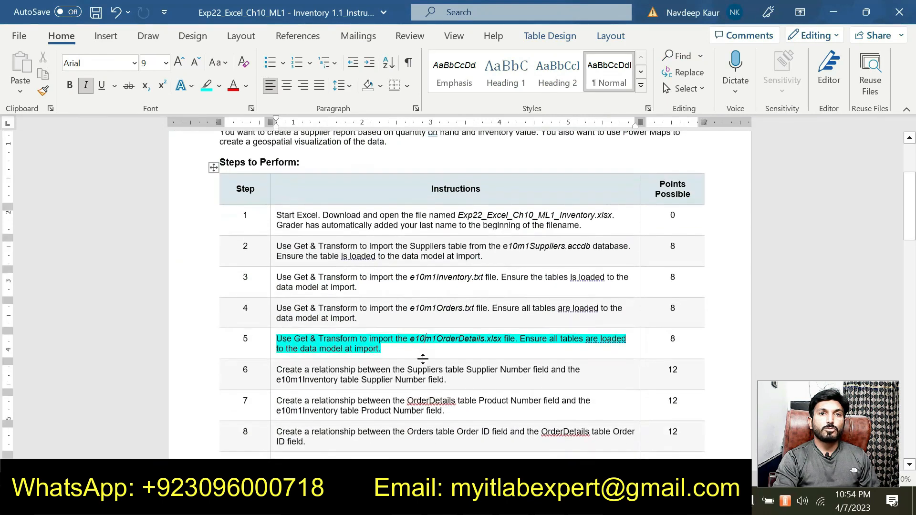
{"action": "left_click_drag", "start_coordinate": [388, 350], "coordinate": [494, 340]}
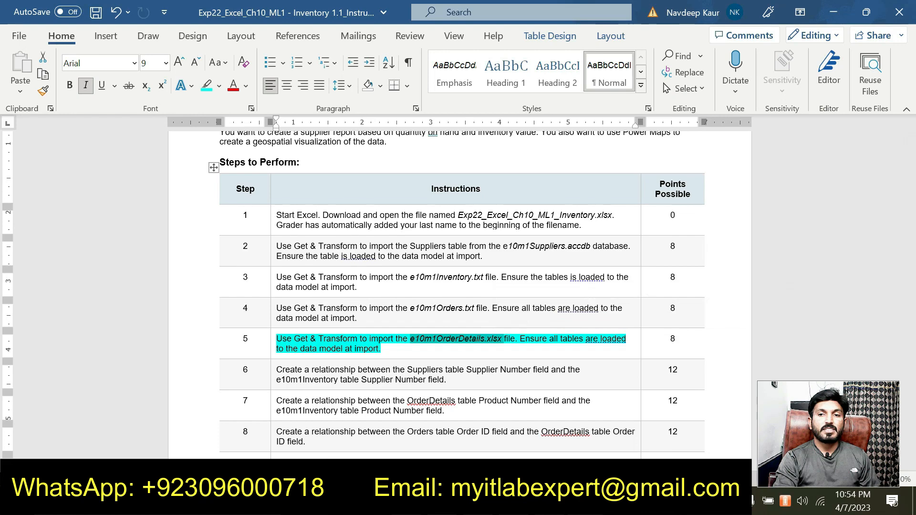
{"action": "key", "text": "alt+Tab"}
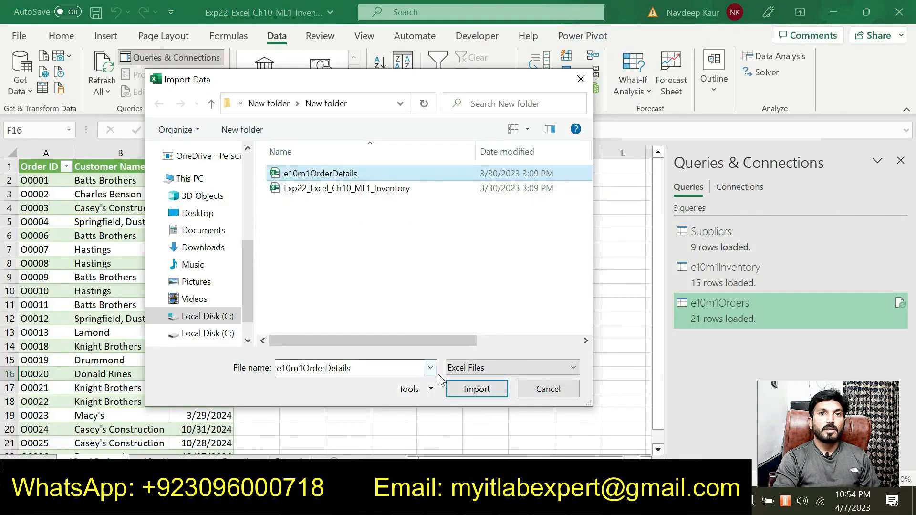
{"action": "left_click", "coordinate": [475, 388]}
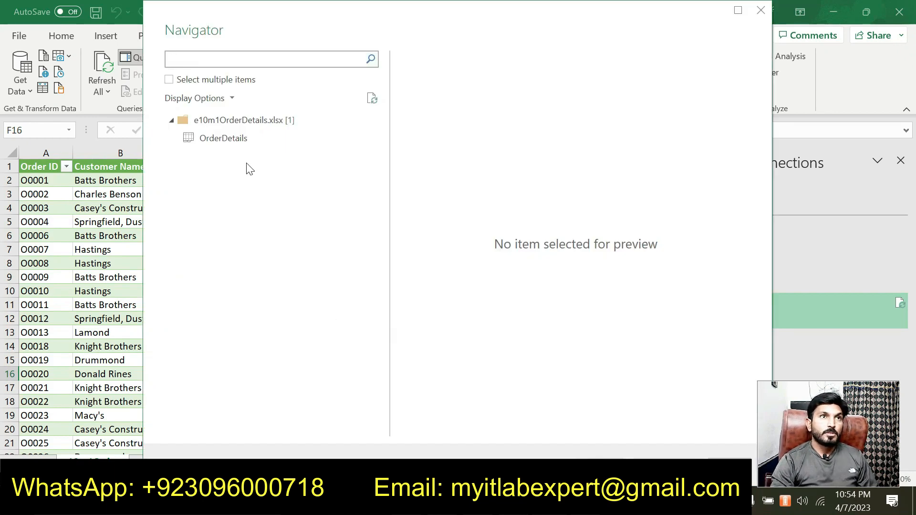
{"action": "left_click", "coordinate": [243, 138]}
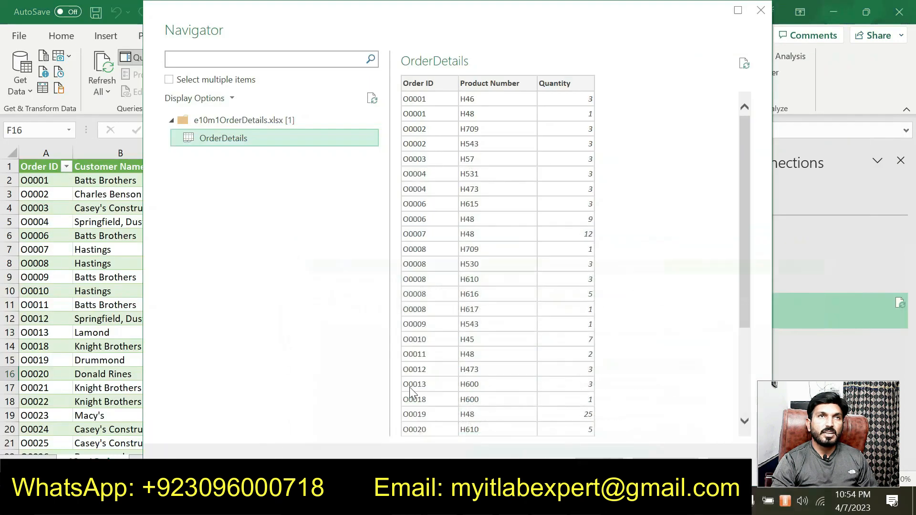
{"action": "left_click", "coordinate": [241, 115]}
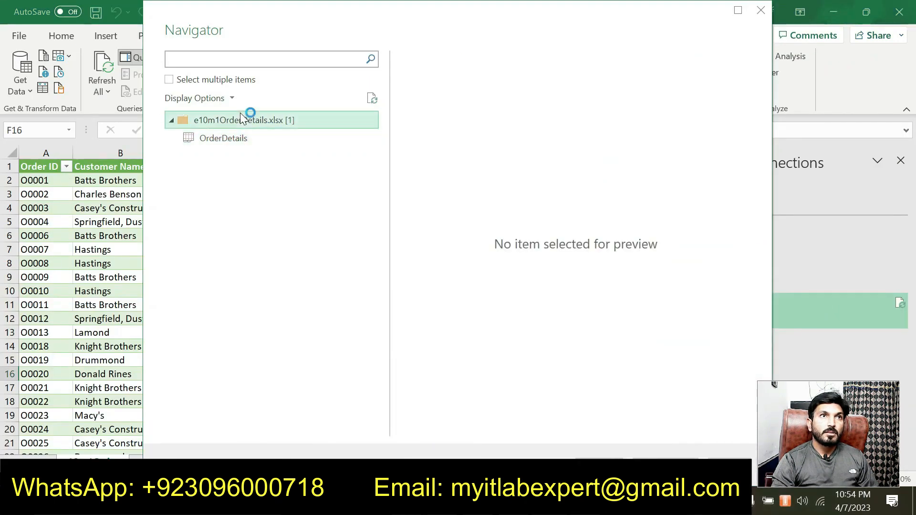
{"action": "left_click", "coordinate": [234, 139]}
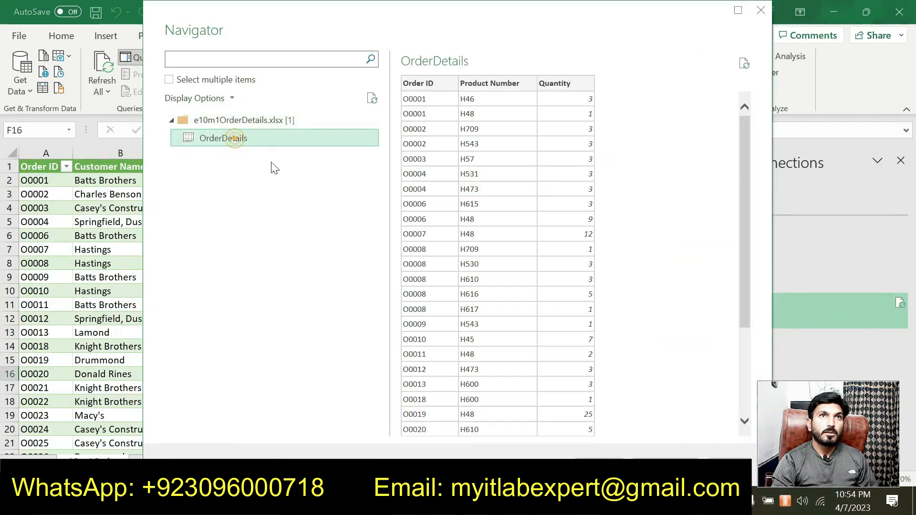
{"action": "left_click", "coordinate": [593, 466]}
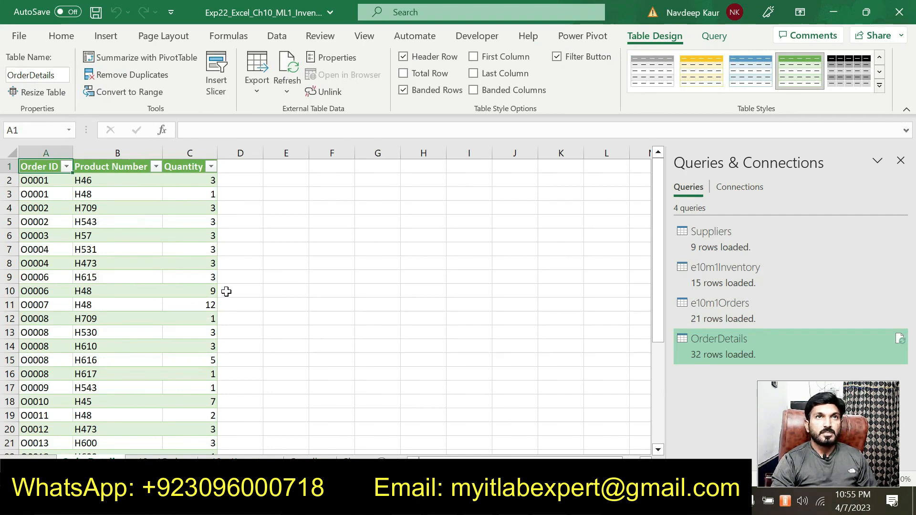
Add the whole OrderDetails table to the data model.
{"action": "left_click_drag", "start_coordinate": [40, 166], "coordinate": [212, 413]}
{"action": "scroll", "coordinate": [364, 348], "scroll_direction": "up", "scroll_amount": 5}
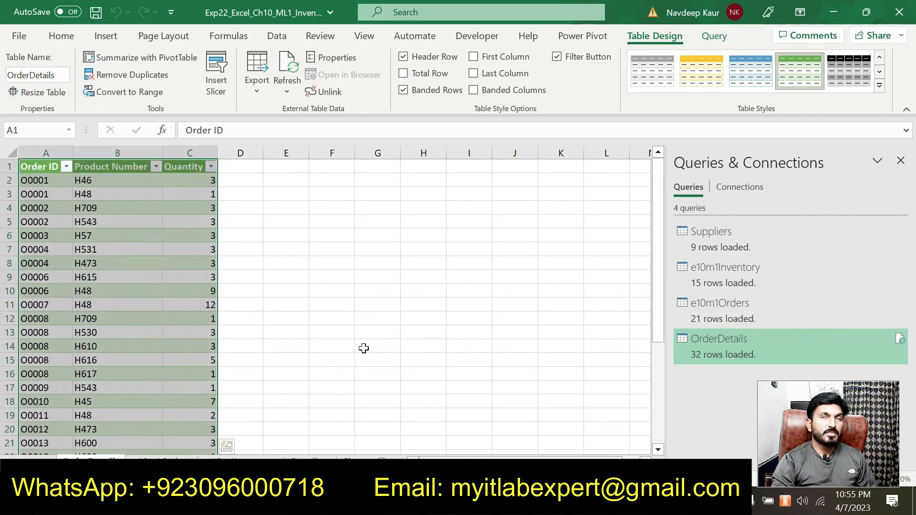
{"action": "left_click", "coordinate": [583, 33]}
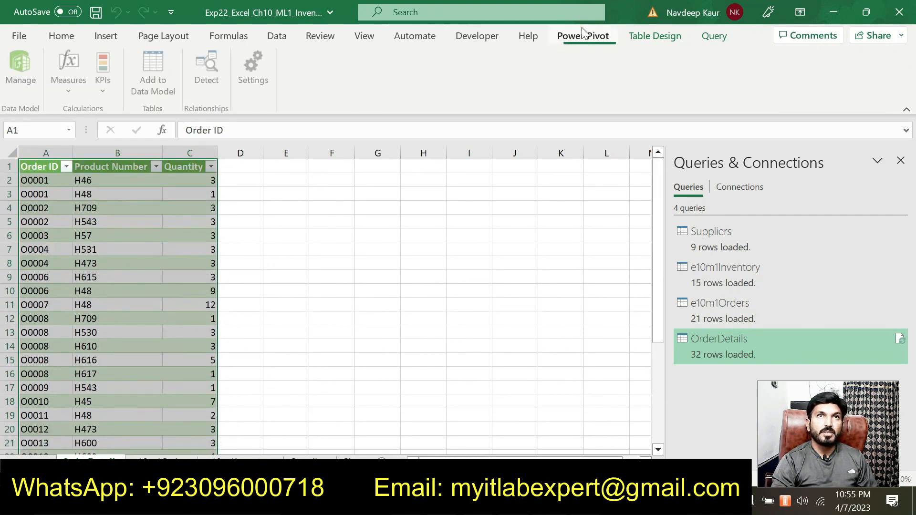
{"action": "left_click", "coordinate": [161, 88]}
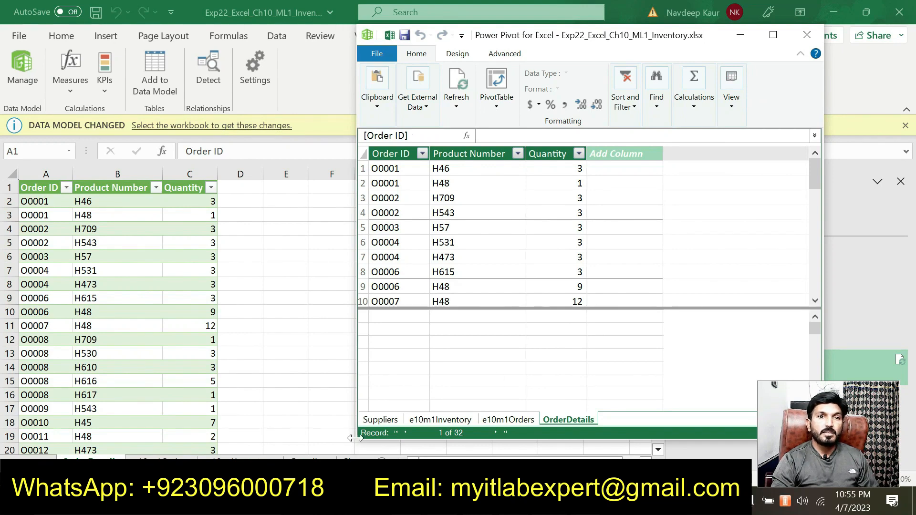
Check the Suppliers, e10m1Inventory, e10m1Orders and OrderDetails tables in the data model and close the Power Pivot window.
{"action": "left_click", "coordinate": [382, 422]}
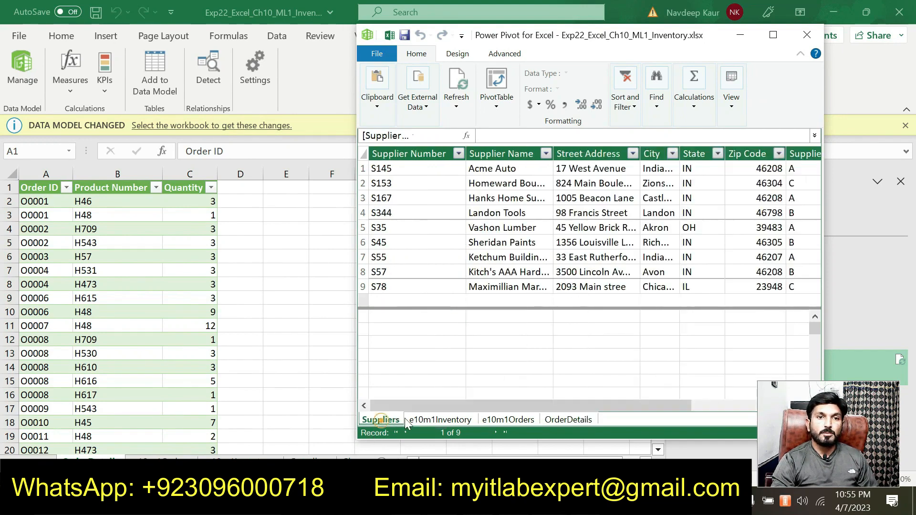
{"action": "left_click", "coordinate": [448, 420]}
{"action": "left_click", "coordinate": [505, 421]}
{"action": "left_click", "coordinate": [549, 421]}
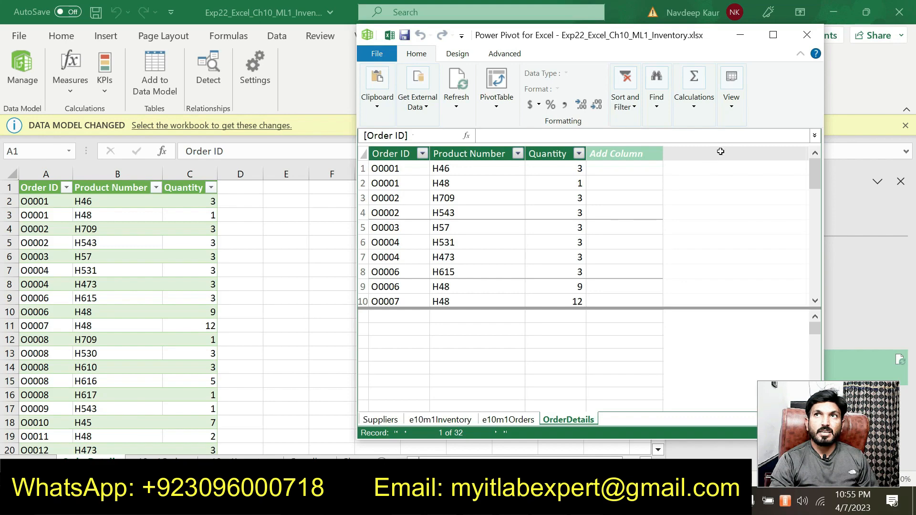
{"action": "left_click", "coordinate": [807, 37]}
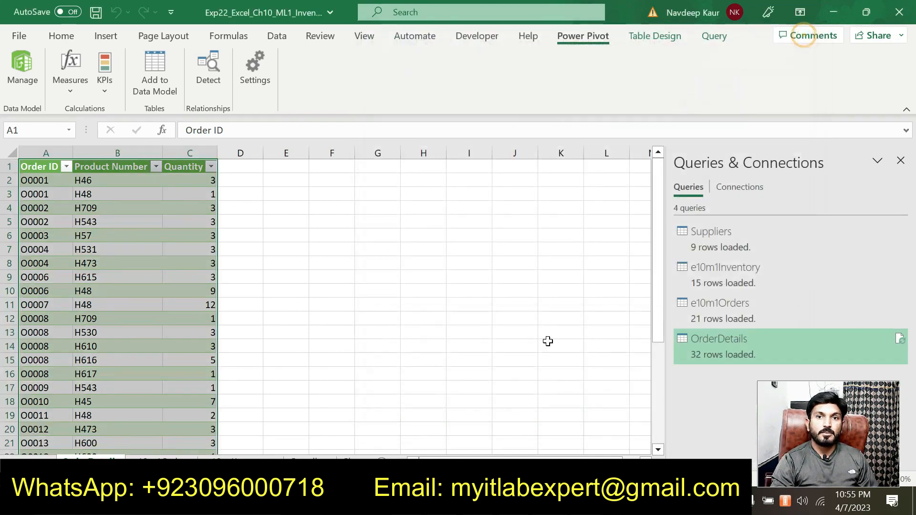
Switch to the Word instructions and move the turquoise text highlight from step 5 to the Supplier Number relationship instruction in step 6.
{"action": "key", "text": "alt+Tab"}
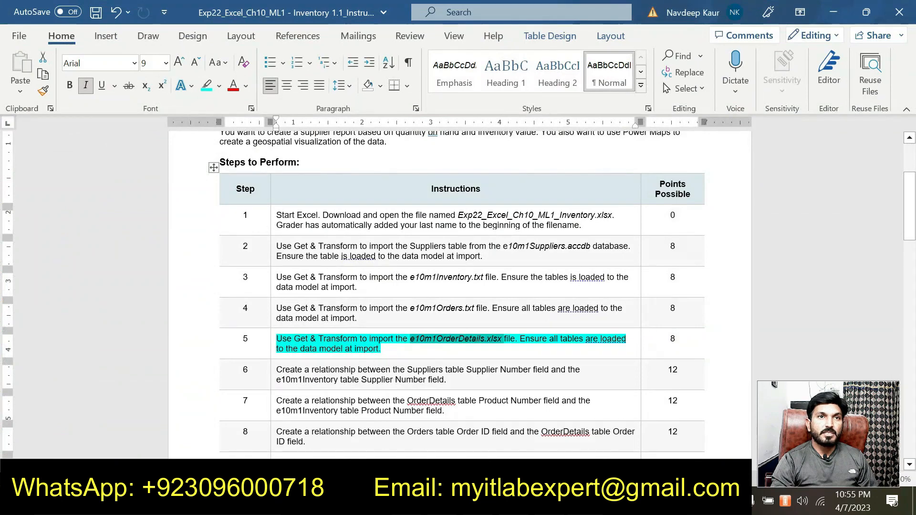
{"action": "left_click_drag", "start_coordinate": [395, 350], "coordinate": [284, 340]}
{"action": "left_click", "coordinate": [340, 317]}
{"action": "scroll", "coordinate": [369, 361], "scroll_direction": "down", "scroll_amount": 1}
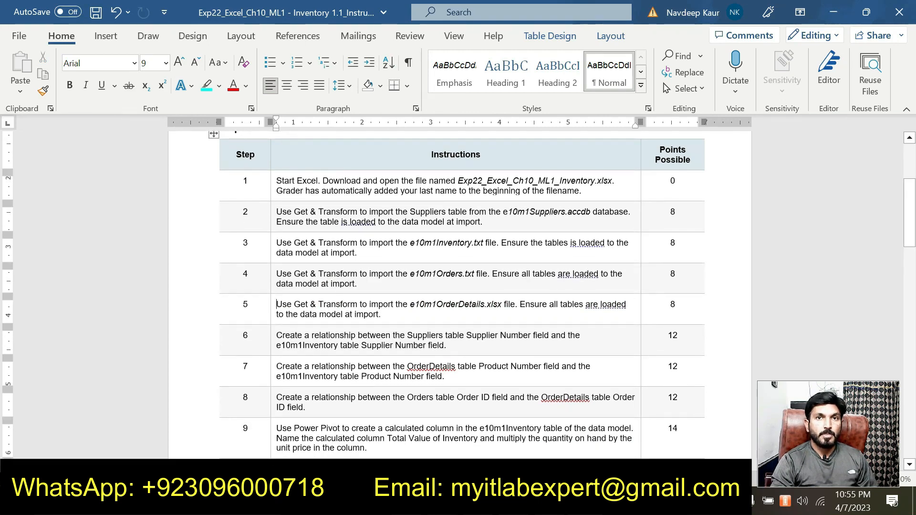
{"action": "left_click_drag", "start_coordinate": [450, 345], "coordinate": [275, 335]}
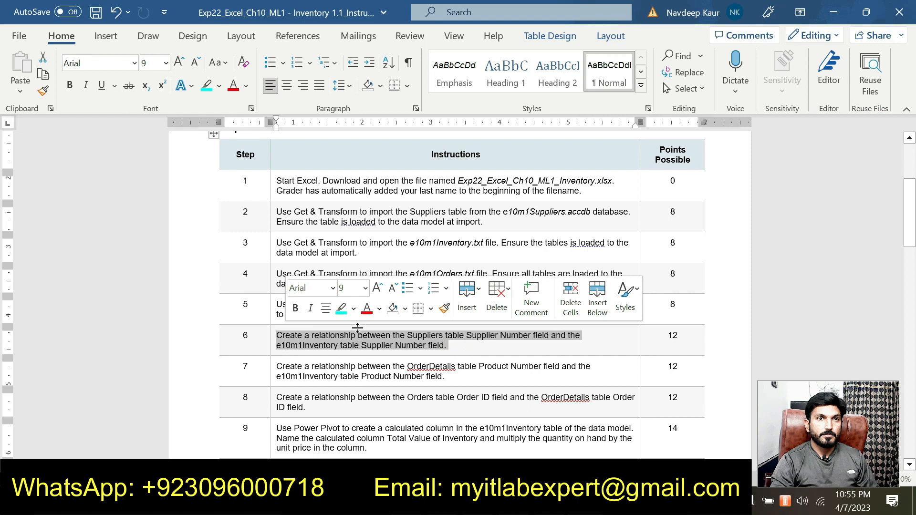
{"action": "left_click", "coordinate": [341, 314]}
{"action": "left_click", "coordinate": [444, 347]}
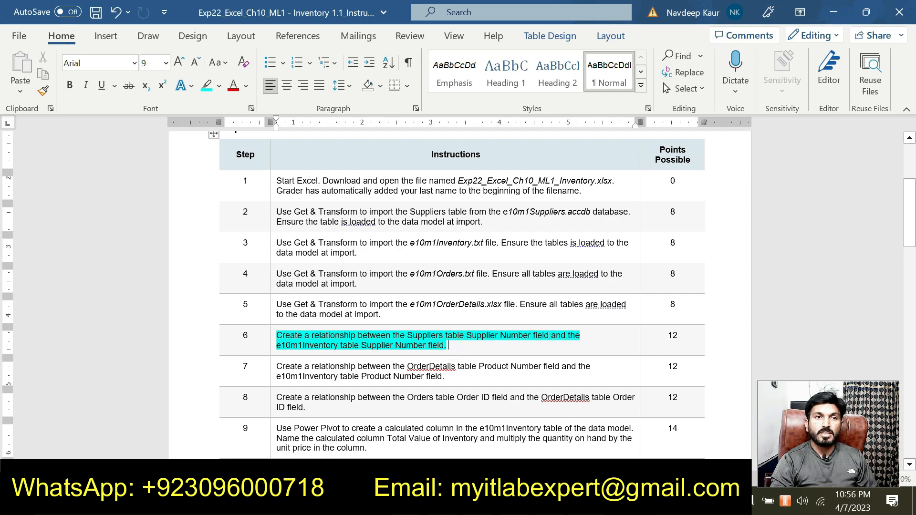
Look through the remaining project instructions down to step 15 and return to step 6.
{"action": "scroll", "coordinate": [449, 348], "scroll_direction": "down", "scroll_amount": 3}
{"action": "scroll", "coordinate": [449, 348], "scroll_direction": "down", "scroll_amount": 2}
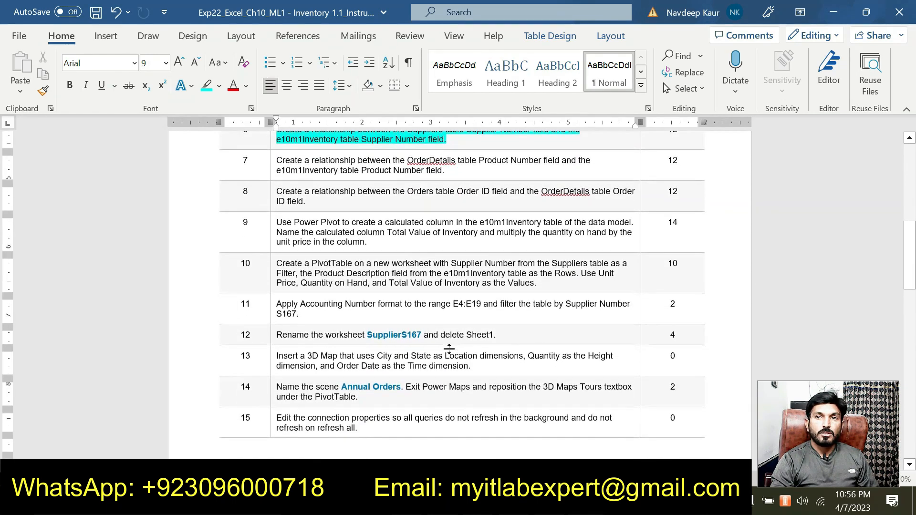
{"action": "scroll", "coordinate": [449, 348], "scroll_direction": "up", "scroll_amount": 4}
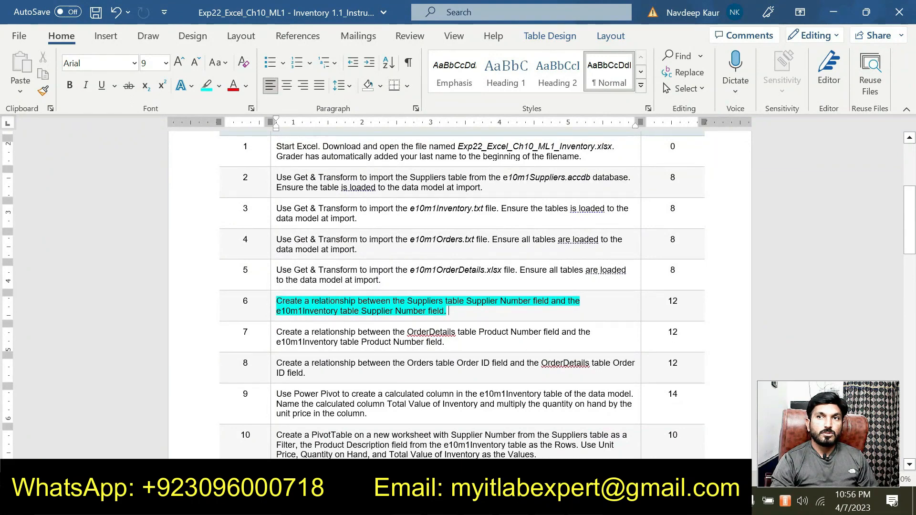
{"action": "scroll", "coordinate": [449, 348], "scroll_direction": "down", "scroll_amount": 1}
{"action": "scroll", "coordinate": [449, 348], "scroll_direction": "up", "scroll_amount": 1}
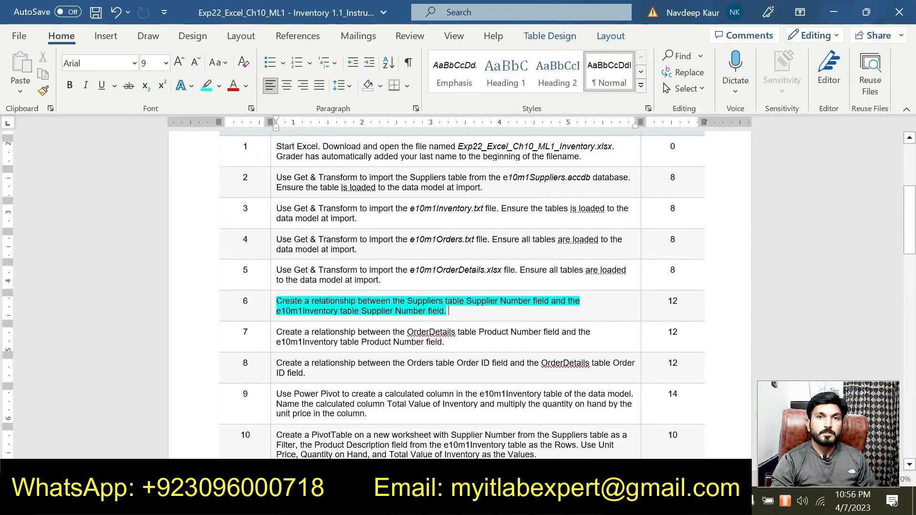
Switch to Excel, open Manage Relationships and start a new relationship.
{"action": "left_click", "coordinate": [586, 501]}
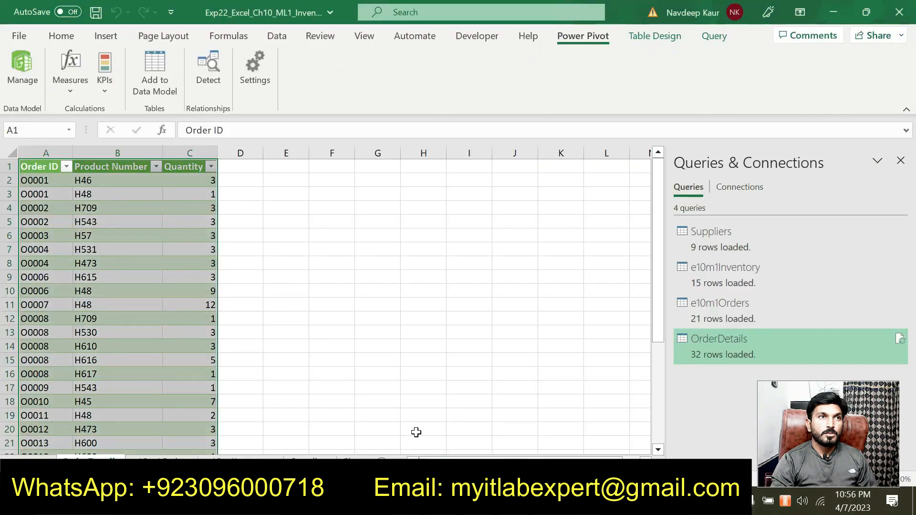
{"action": "left_click", "coordinate": [367, 347]}
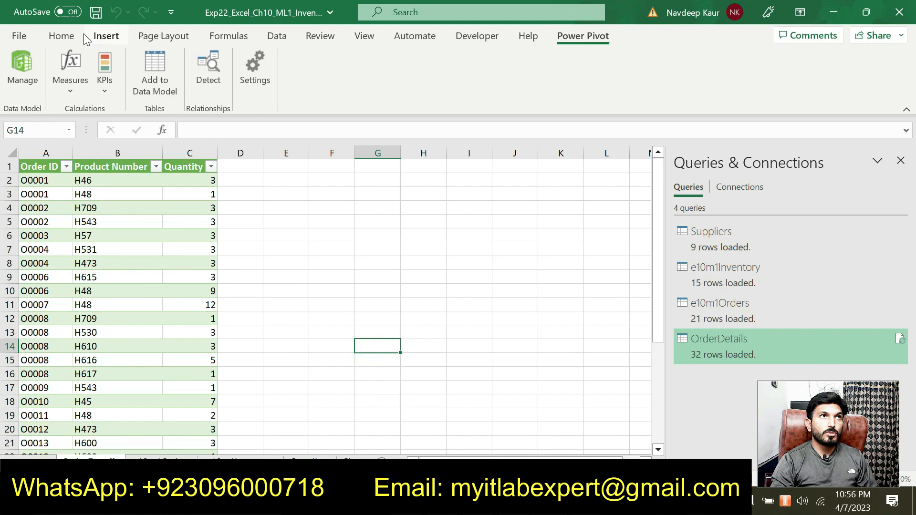
{"action": "left_click", "coordinate": [279, 37]}
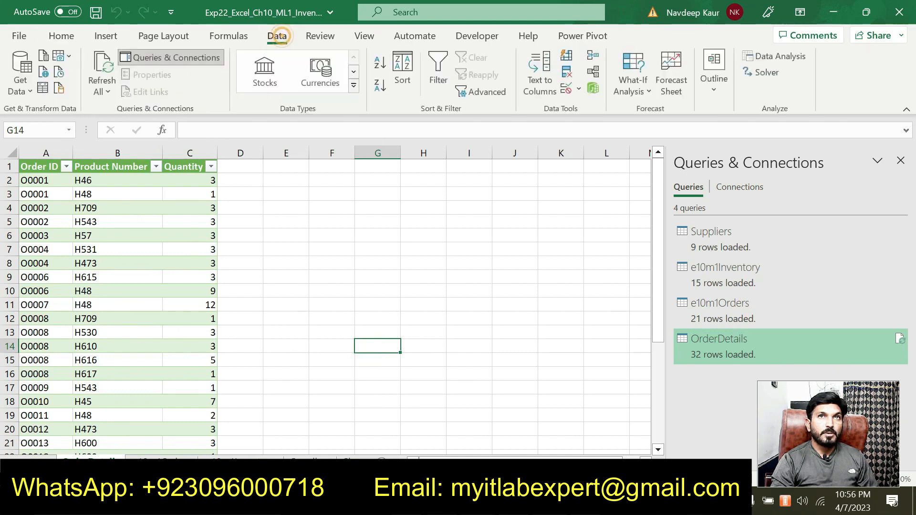
{"action": "left_click", "coordinate": [592, 72]}
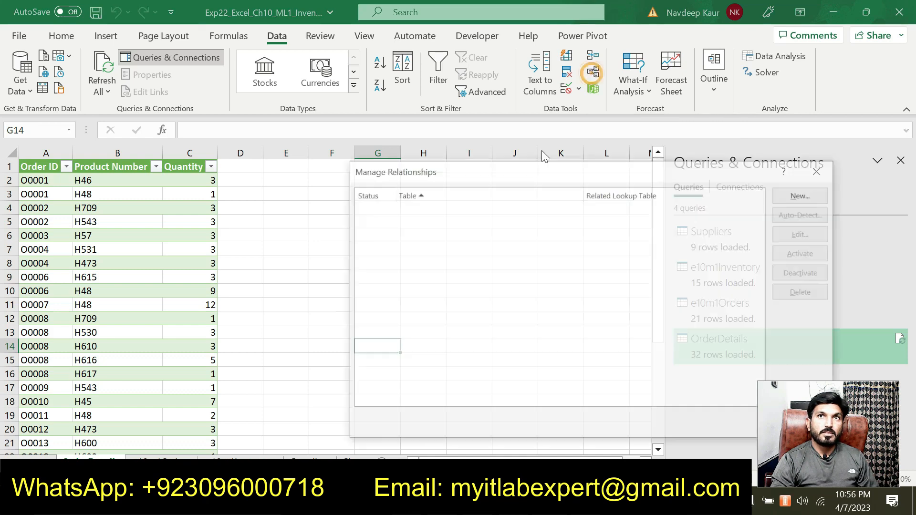
{"action": "left_click_drag", "start_coordinate": [488, 169], "coordinate": [375, 136]}
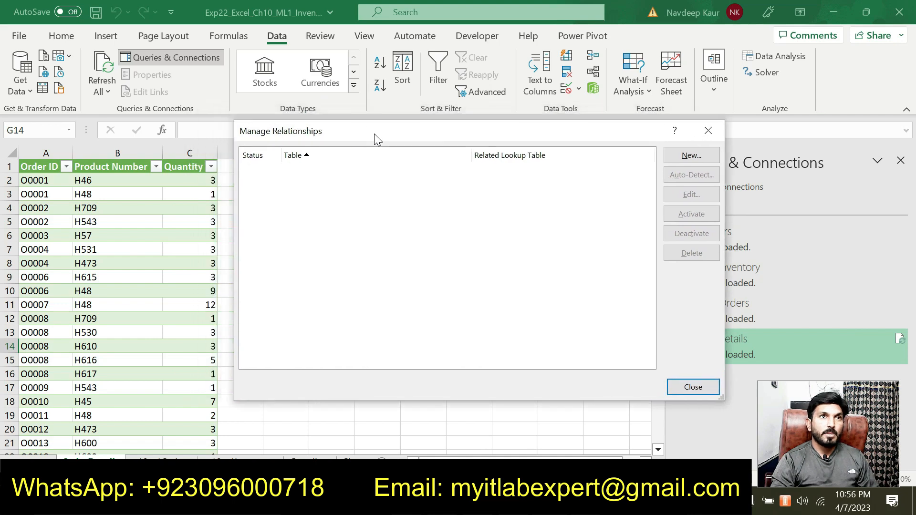
{"action": "left_click", "coordinate": [693, 156]}
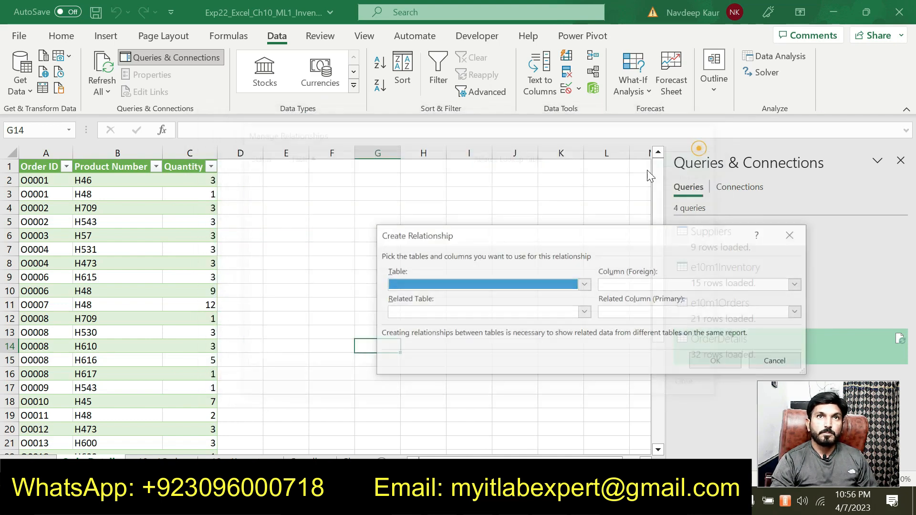
{"action": "left_click_drag", "start_coordinate": [449, 242], "coordinate": [304, 157]}
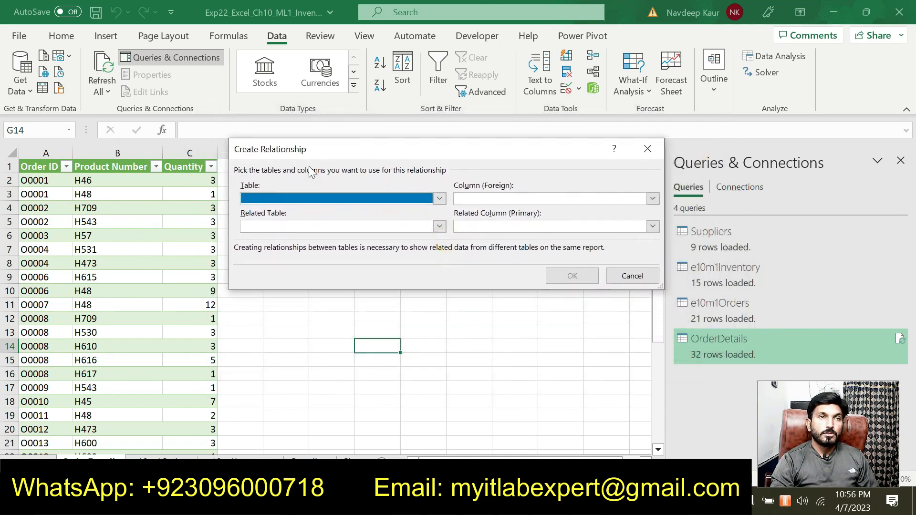
Check the step 6 instruction in Word, then in Excel set Suppliers as the relationship's table with Supplier Number as the foreign column.
{"action": "left_click", "coordinate": [632, 501]}
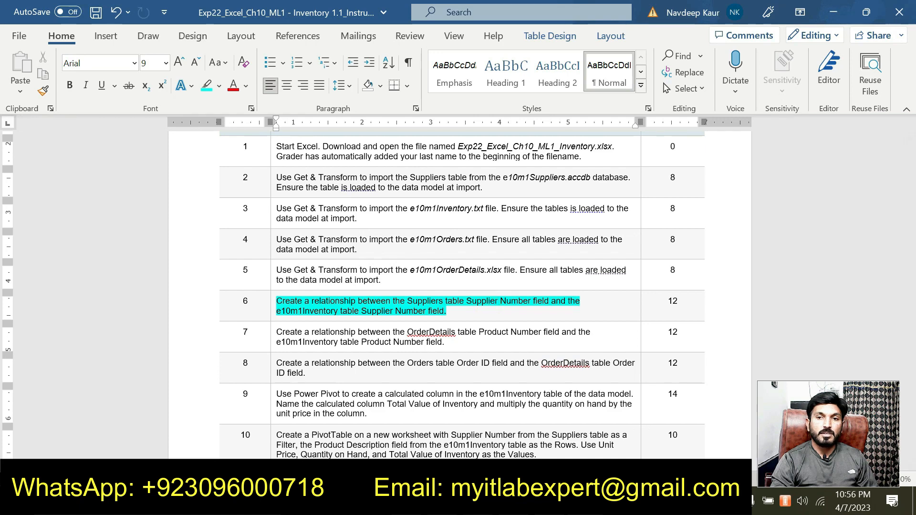
{"action": "key", "text": "alt+Tab"}
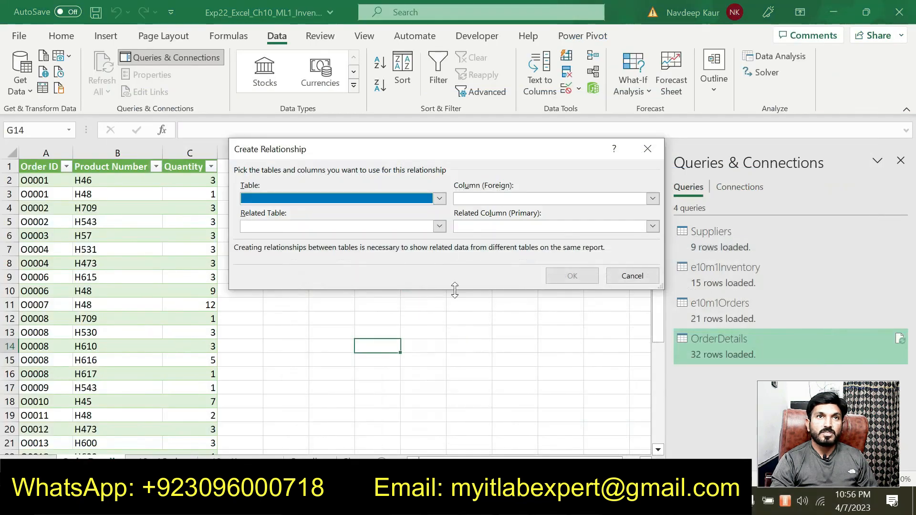
{"action": "left_click", "coordinate": [440, 199]}
{"action": "left_click", "coordinate": [344, 257]}
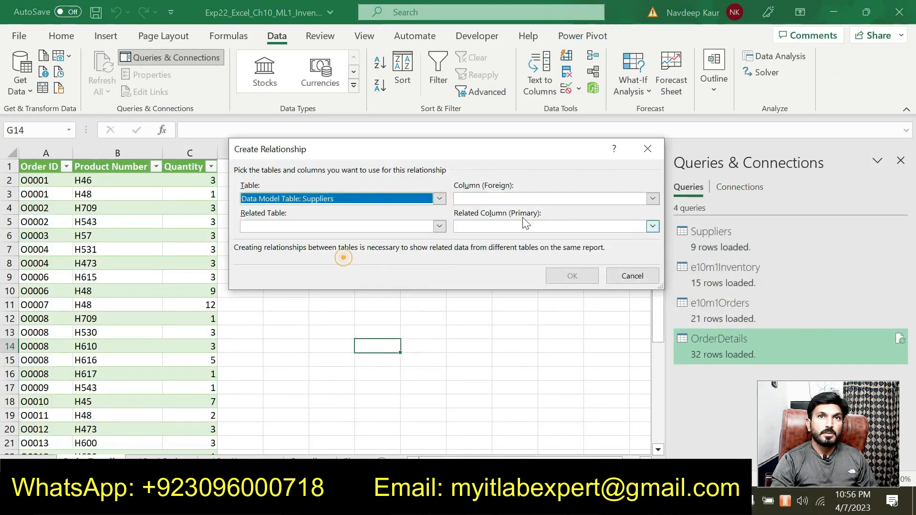
{"action": "left_click", "coordinate": [653, 198]}
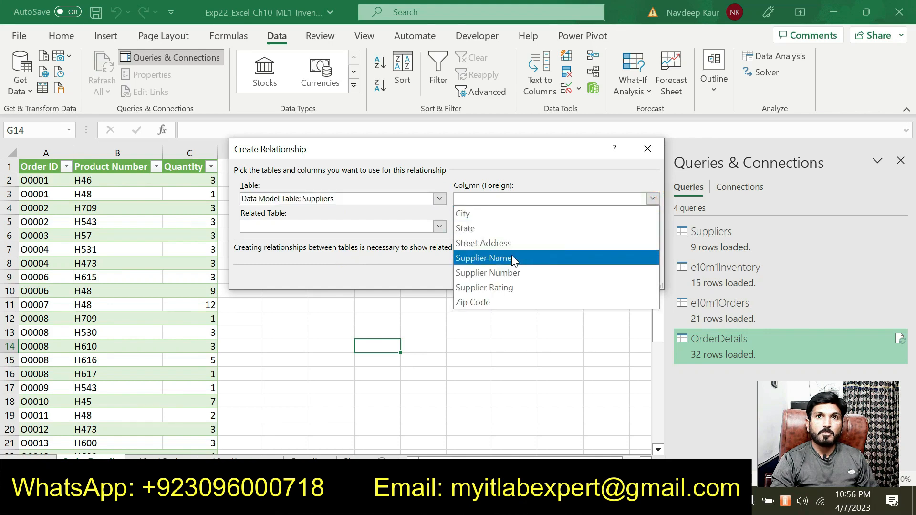
{"action": "left_click", "coordinate": [505, 273]}
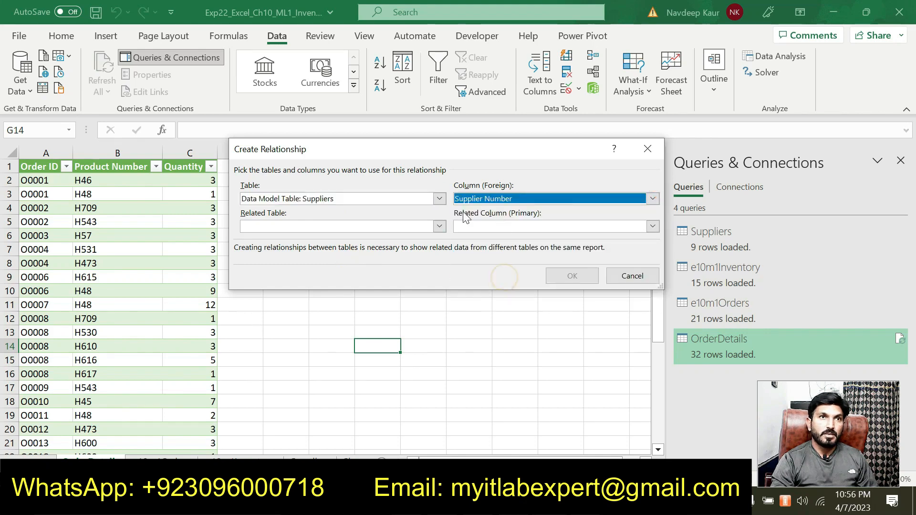
Relate the Suppliers table to e10m1Inventory by Supplier Number, create the relationship and close Manage Relationships.
{"action": "key", "text": "alt+Tab"}
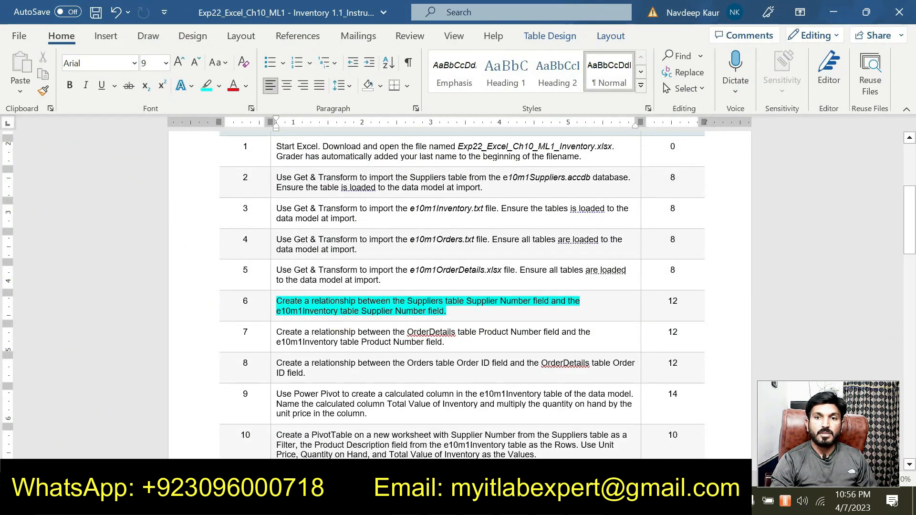
{"action": "key", "text": "alt+Tab"}
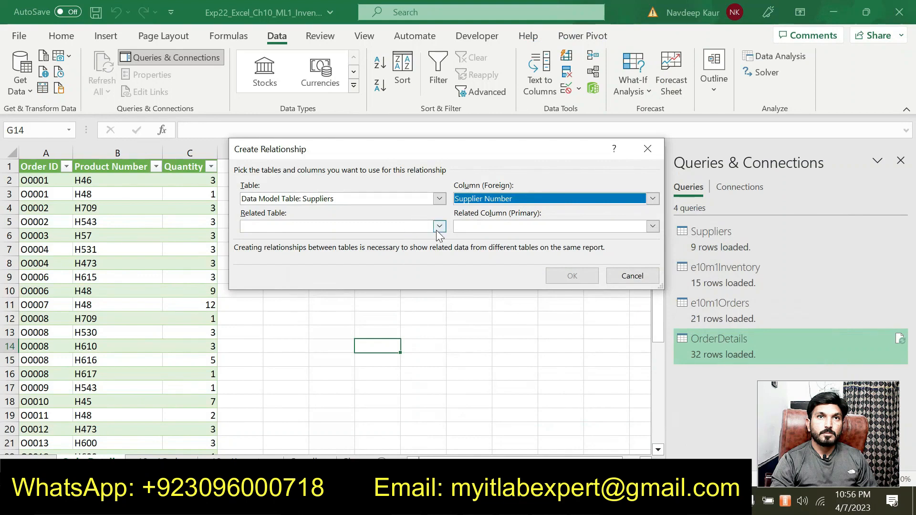
{"action": "left_click", "coordinate": [439, 227]}
{"action": "left_click", "coordinate": [401, 239]}
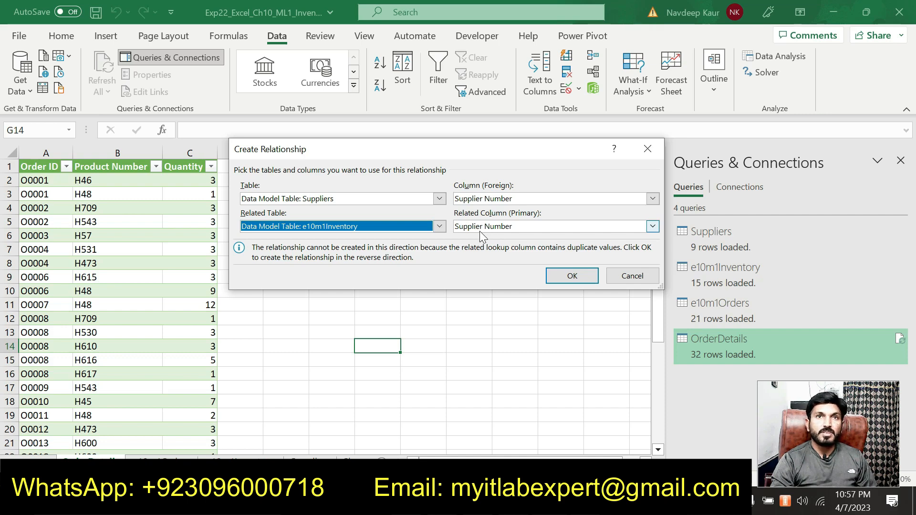
{"action": "left_click", "coordinate": [558, 276]}
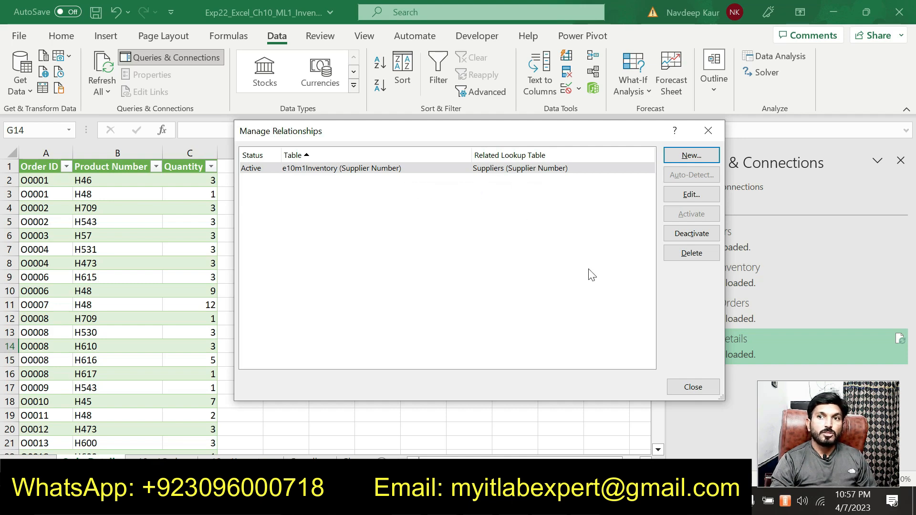
{"action": "left_click", "coordinate": [677, 388]}
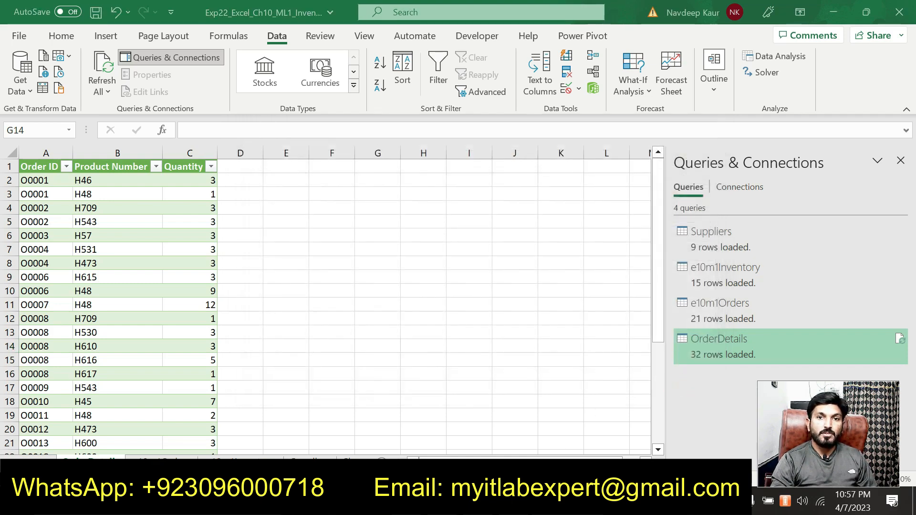
Switch to the Word instructions and remove the turquoise text highlight from the Supplier Number relationship instruction in step 6.
{"action": "key", "text": "alt+Tab"}
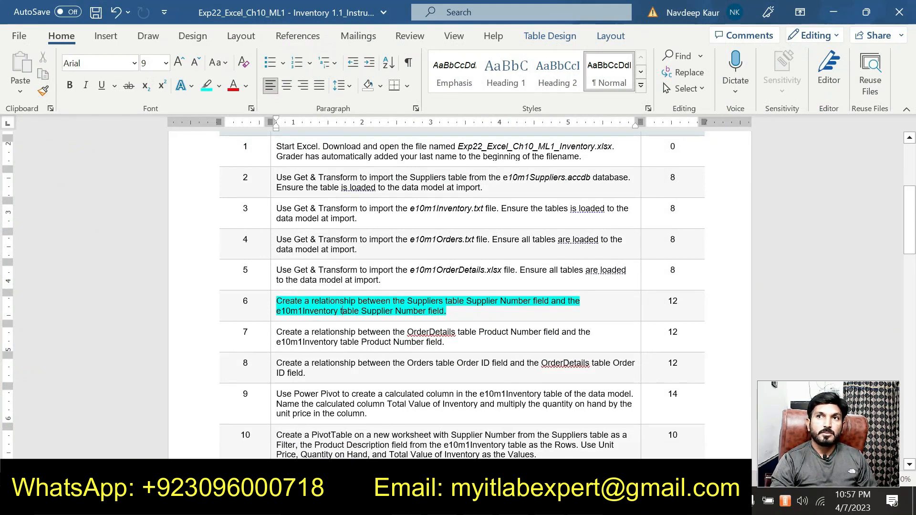
{"action": "scroll", "coordinate": [342, 208], "scroll_direction": "down", "scroll_amount": 2}
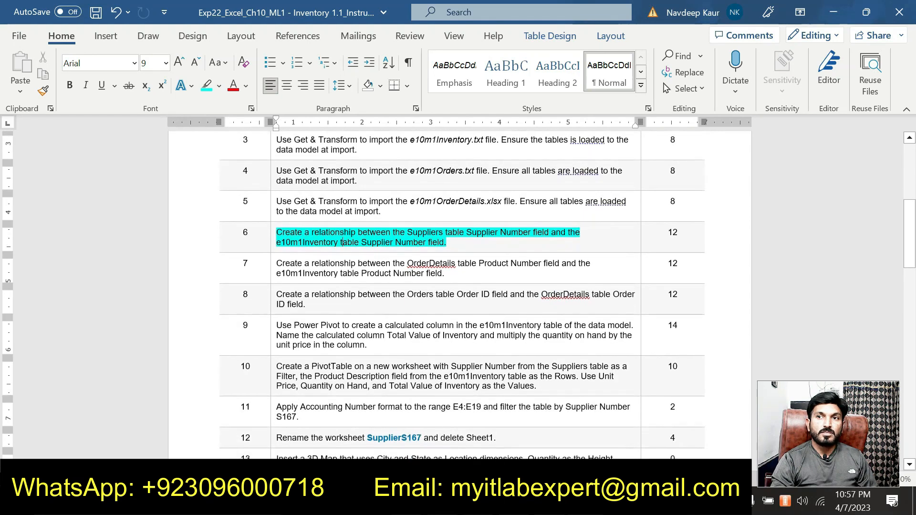
{"action": "scroll", "coordinate": [342, 208], "scroll_direction": "down", "scroll_amount": 1}
{"action": "scroll", "coordinate": [342, 208], "scroll_direction": "down", "scroll_amount": 2}
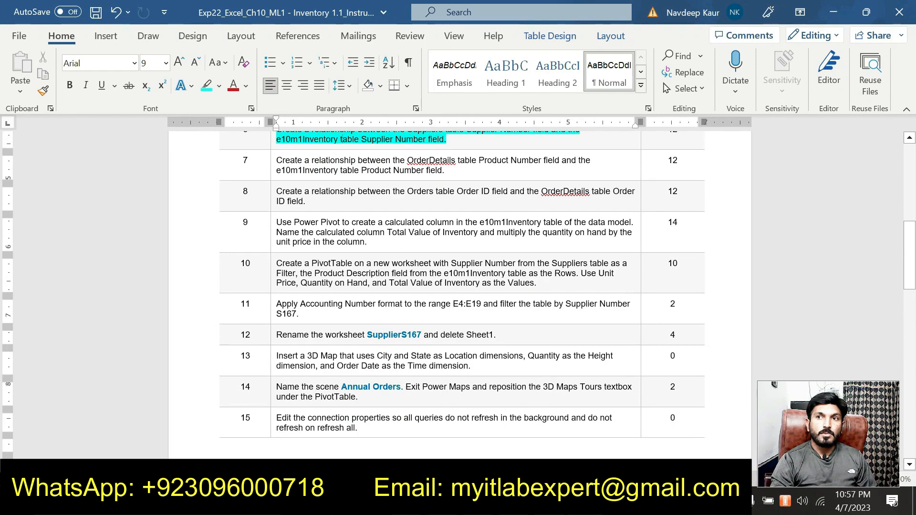
{"action": "scroll", "coordinate": [342, 208], "scroll_direction": "up", "scroll_amount": 2}
{"action": "scroll", "coordinate": [445, 288], "scroll_direction": "up", "scroll_amount": 1}
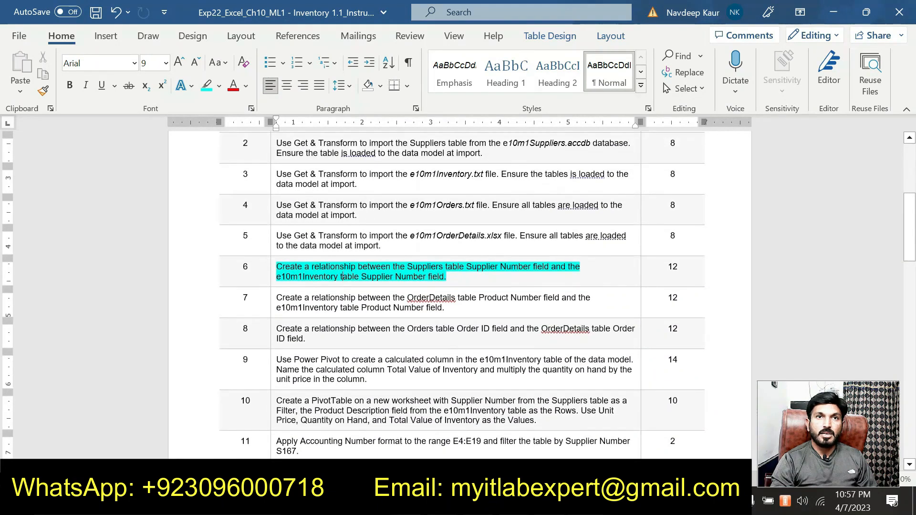
{"action": "left_click_drag", "start_coordinate": [447, 276], "coordinate": [277, 269]}
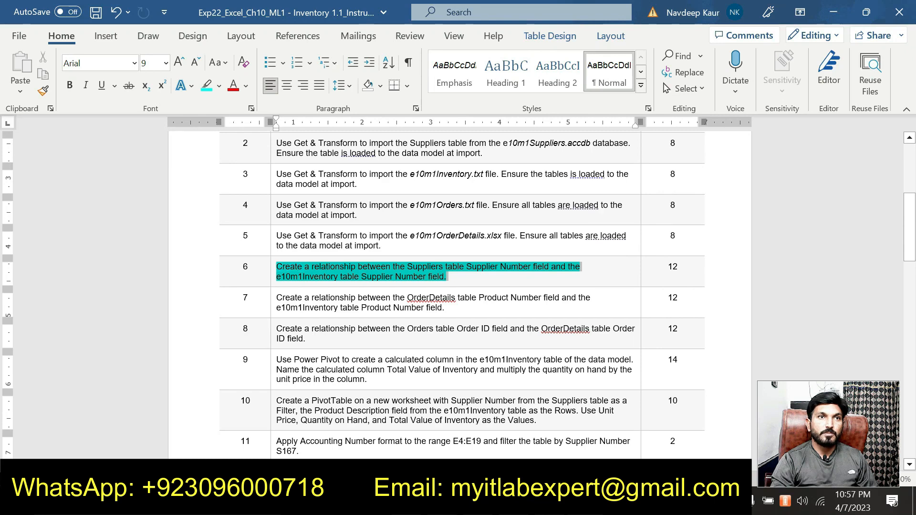
{"action": "left_click", "coordinate": [347, 240]}
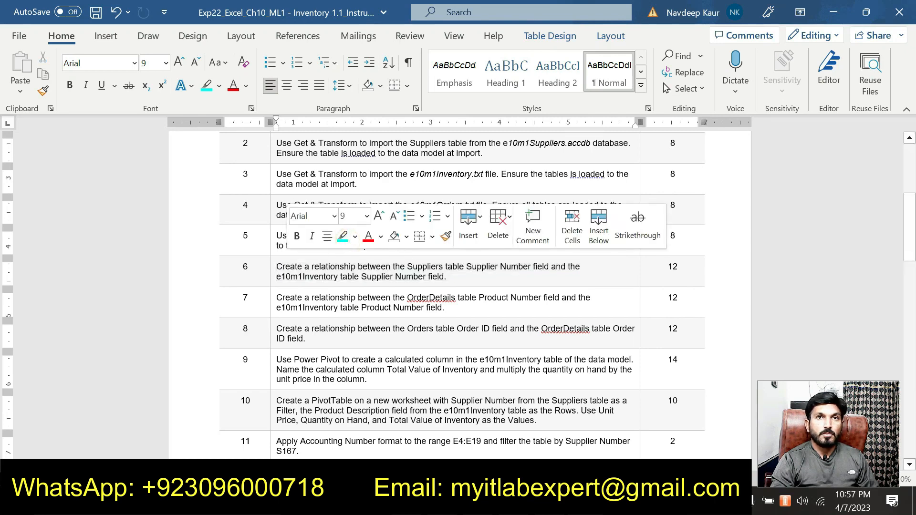
{"action": "left_click", "coordinate": [470, 280]}
{"action": "left_click", "coordinate": [828, 72]}
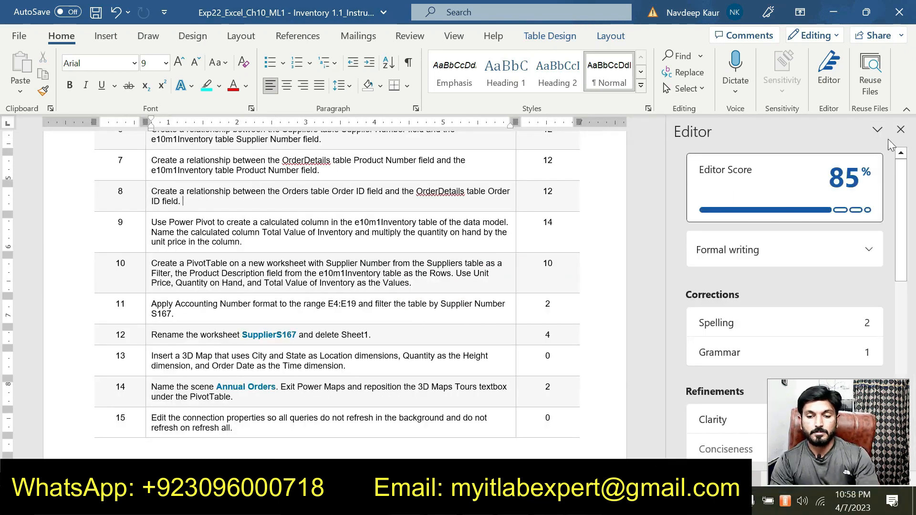
{"action": "left_click", "coordinate": [900, 129]}
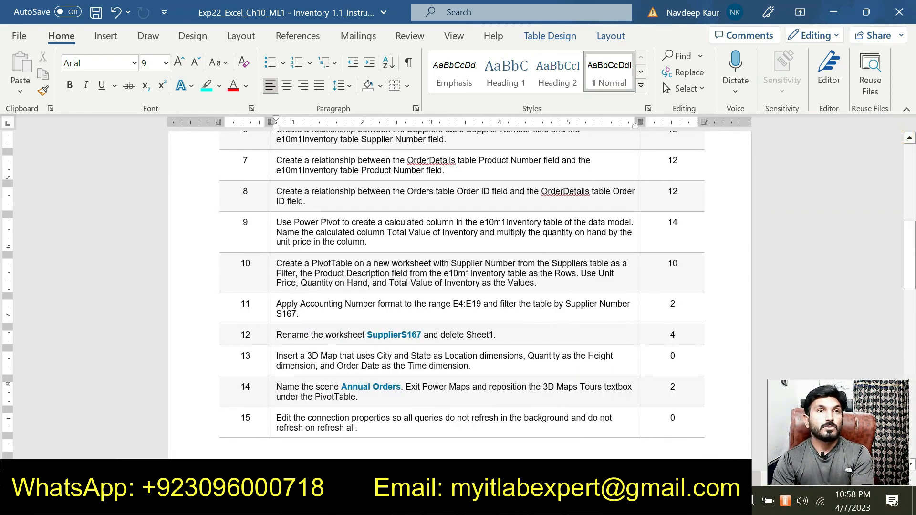
Highlight the step 7 instruction about the OrderDetails and e10m1Inventory Product Number relationship in turquoise.
{"action": "scroll", "coordinate": [461, 286], "scroll_direction": "up", "scroll_amount": 1}
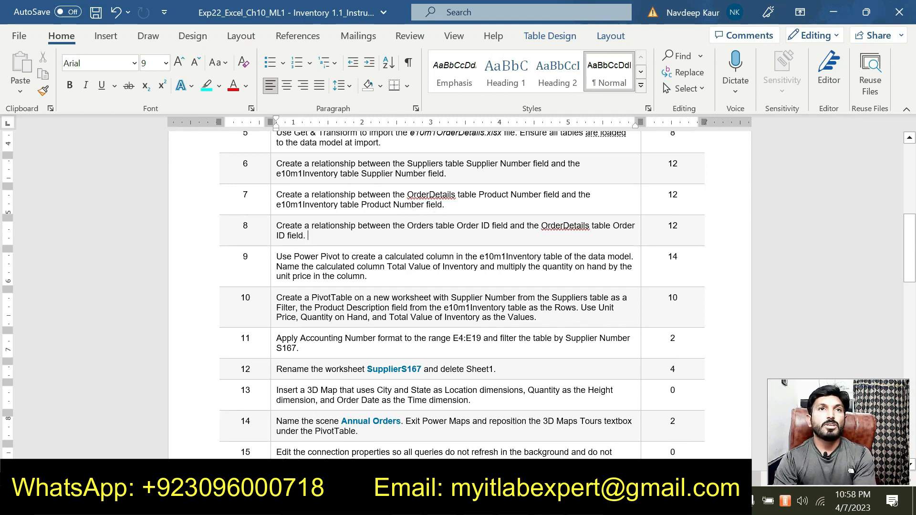
{"action": "scroll", "coordinate": [459, 286], "scroll_direction": "up", "scroll_amount": 1}
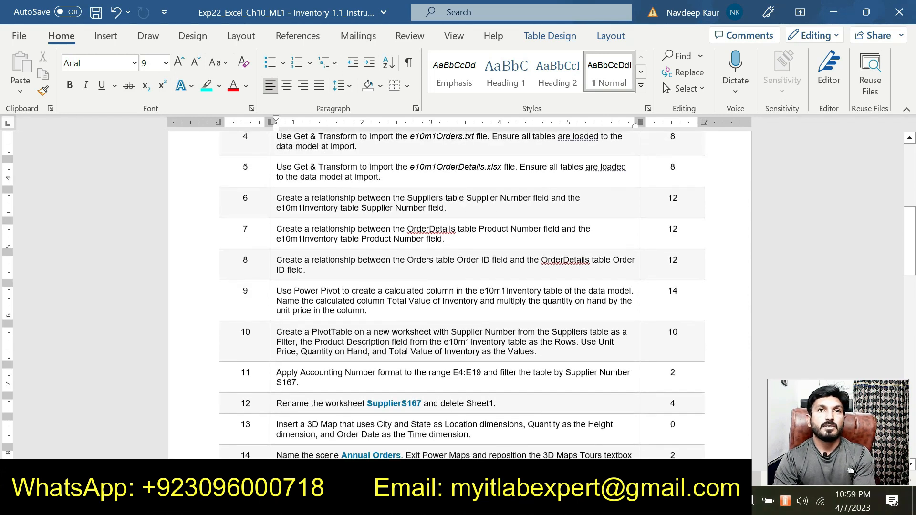
{"action": "left_click_drag", "start_coordinate": [447, 239], "coordinate": [437, 239]}
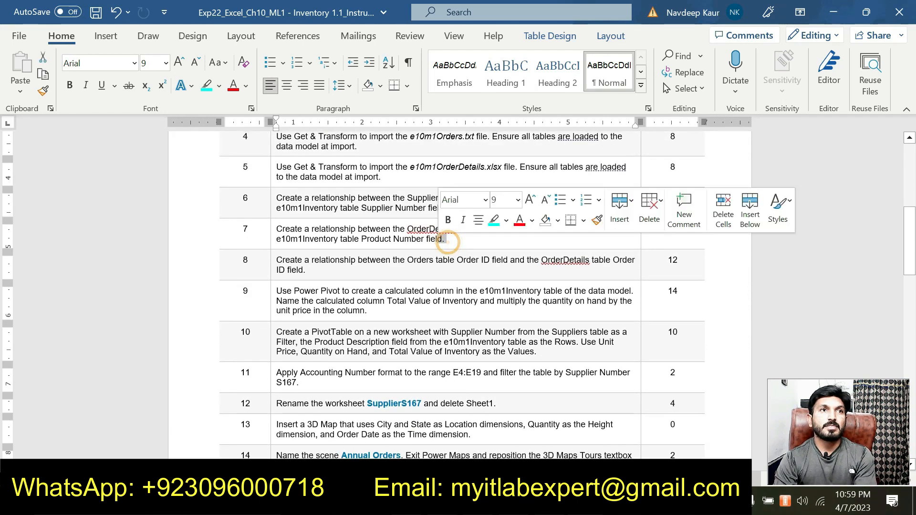
{"action": "left_click_drag", "start_coordinate": [345, 270], "coordinate": [288, 271]}
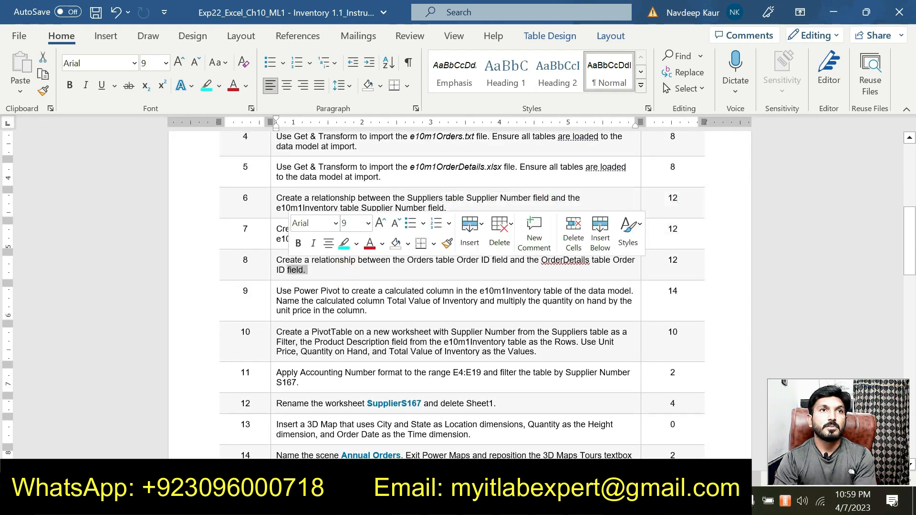
{"action": "left_click", "coordinate": [459, 291]}
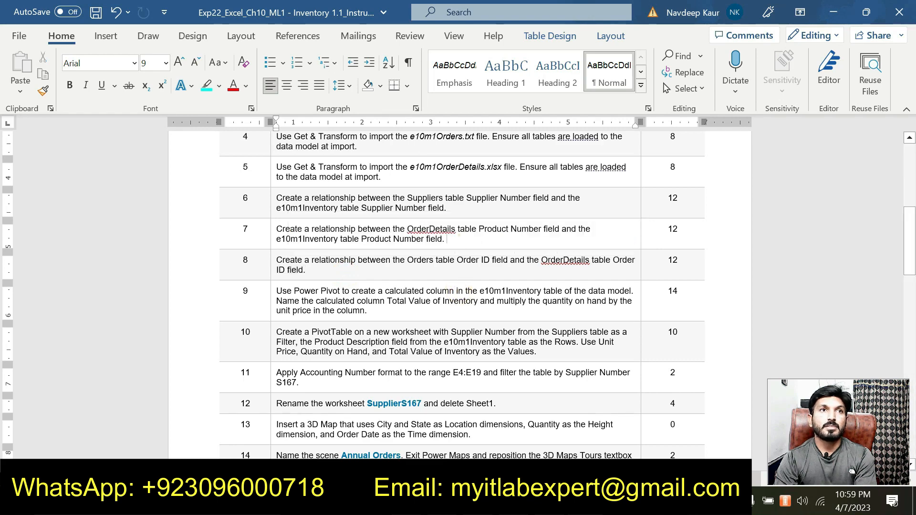
{"action": "triple_click", "coordinate": [459, 236]}
{"action": "left_click", "coordinate": [337, 204]}
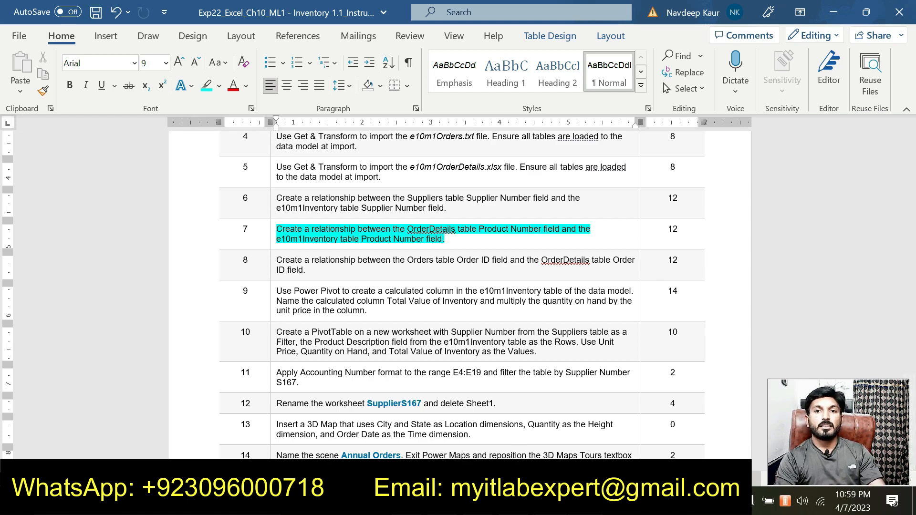
Switch to Excel, open Manage Relationships and start another new relationship, moving its dialog clear of the Queries & Connections list.
{"action": "key", "text": "alt+Tab"}
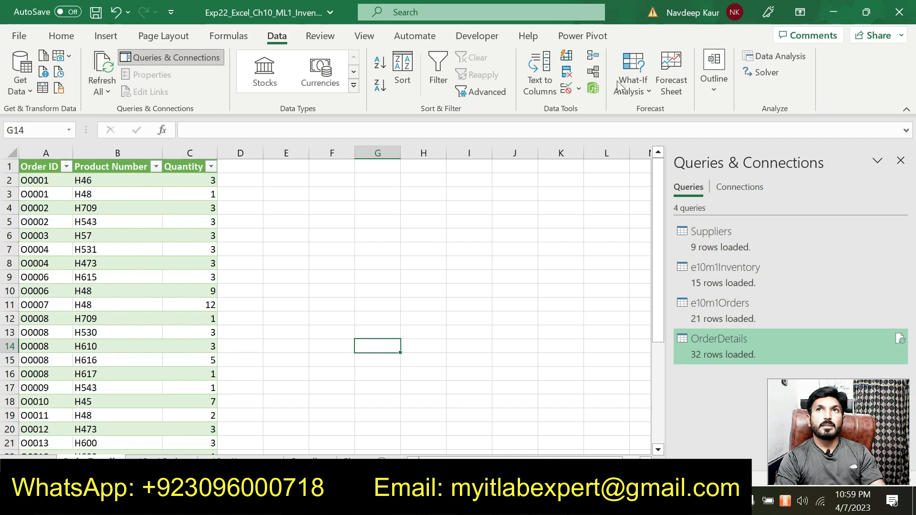
{"action": "left_click", "coordinate": [594, 70]}
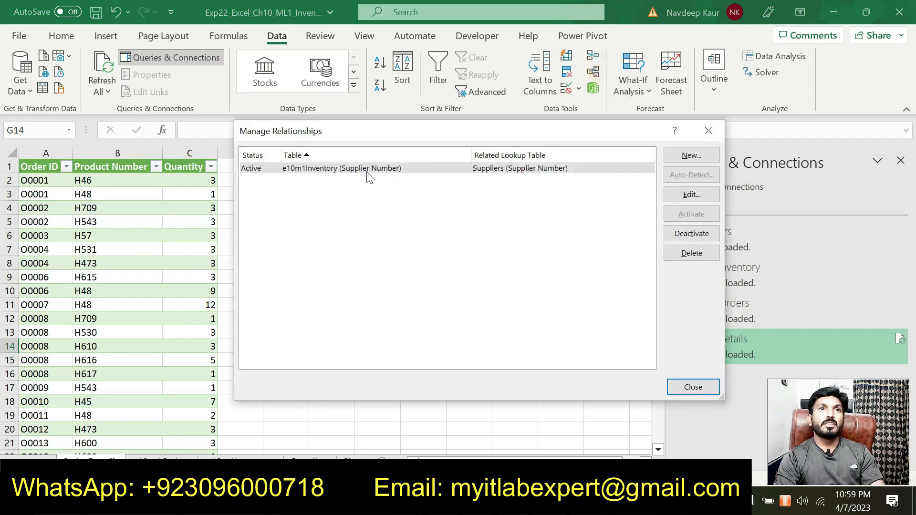
{"action": "left_click", "coordinate": [691, 155]}
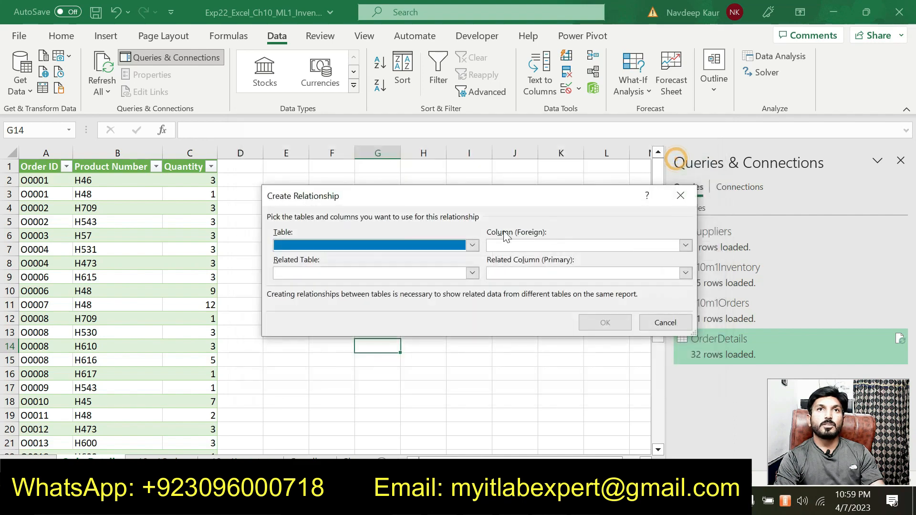
{"action": "left_click_drag", "start_coordinate": [461, 203], "coordinate": [410, 166]}
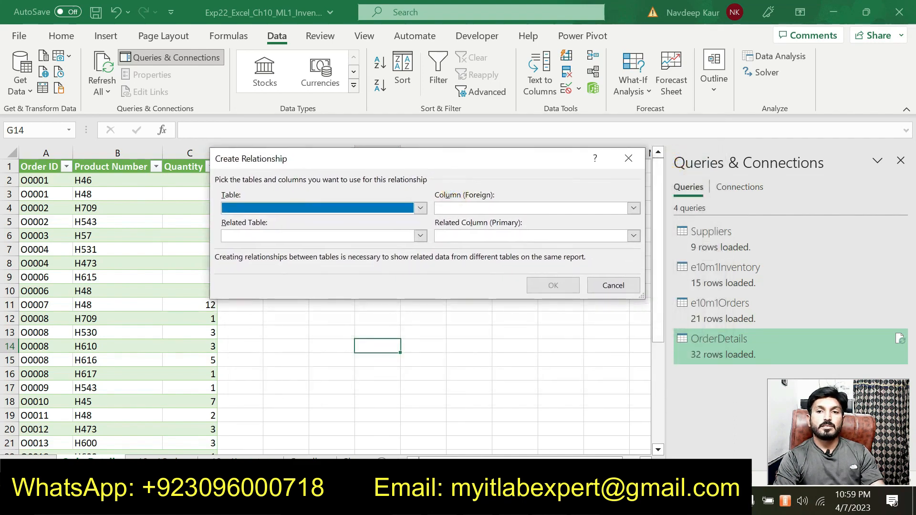
Consult step 7 in the Word instructions and set OrderDetails as the relationship's table in Excel, with Product Number as the foreign column.
{"action": "key", "text": "alt+Tab"}
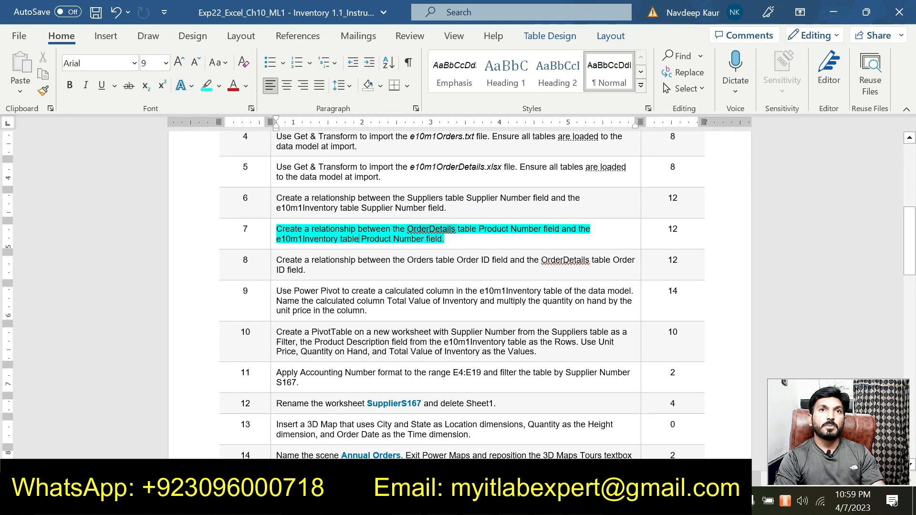
{"action": "left_click", "coordinate": [415, 230]}
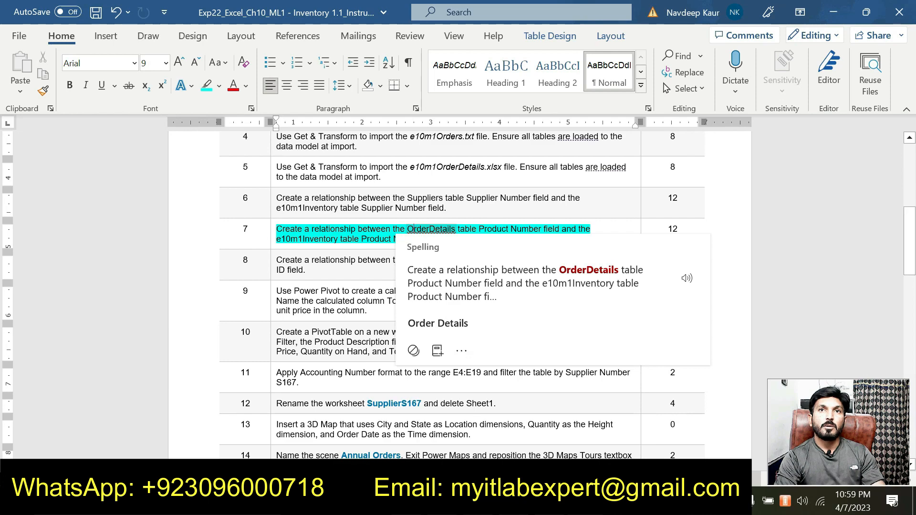
{"action": "key", "text": "alt+Tab"}
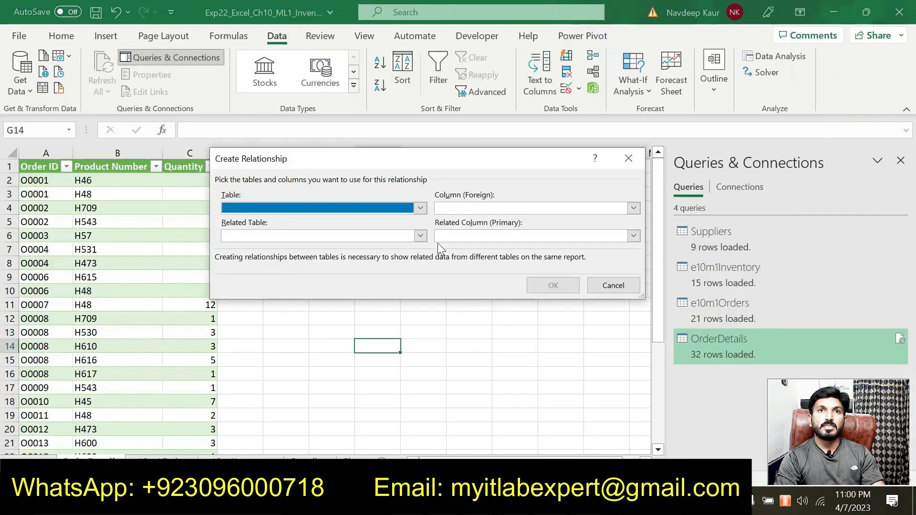
{"action": "left_click", "coordinate": [422, 209]}
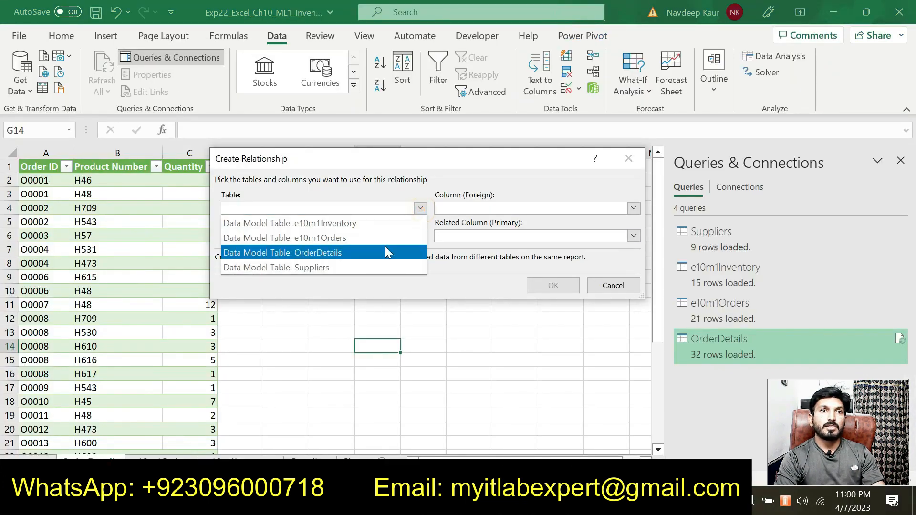
{"action": "left_click", "coordinate": [411, 253]}
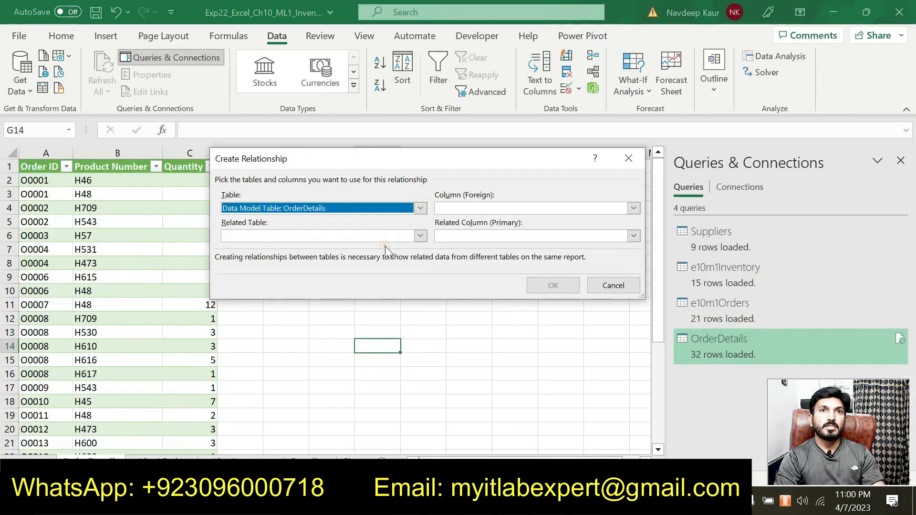
{"action": "left_click", "coordinate": [639, 206]}
{"action": "left_click", "coordinate": [528, 237]}
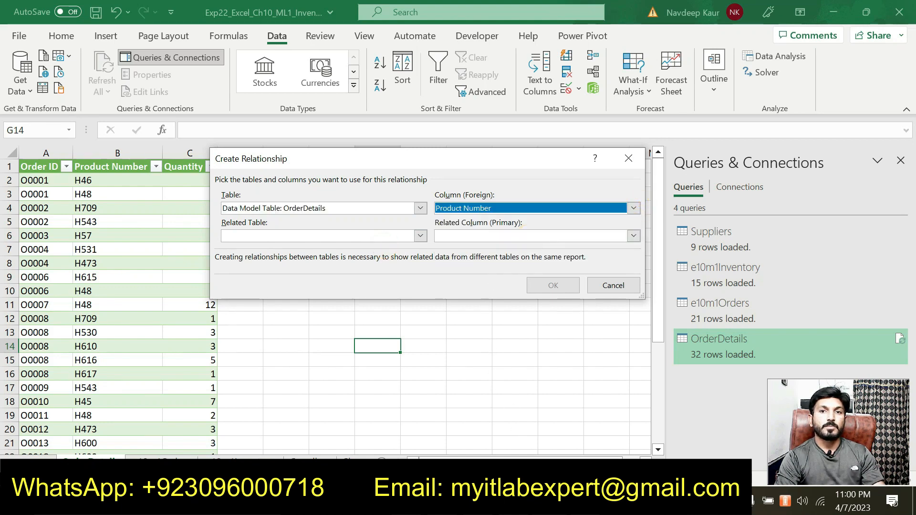
Relate OrderDetails to e10m1Inventory with Product Number as the primary column, create the relationship and close Manage Relationships.
{"action": "key", "text": "alt+Tab"}
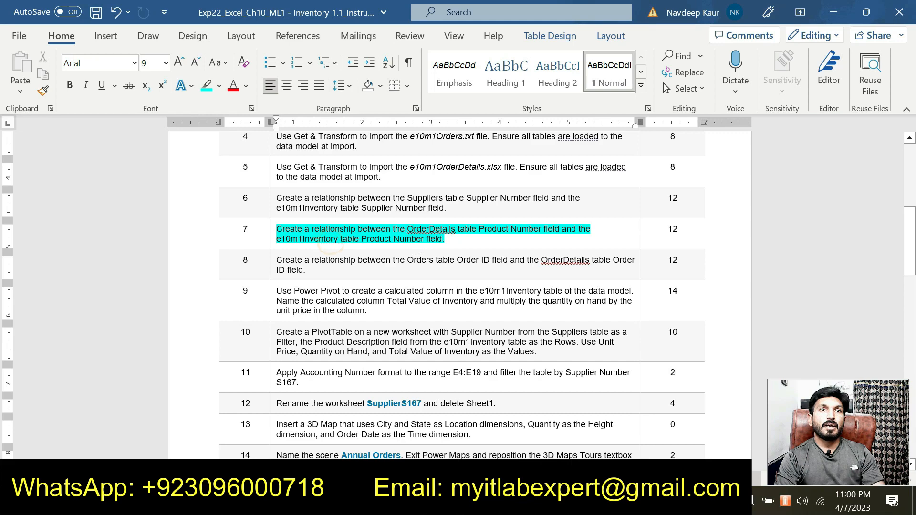
{"action": "key", "text": "alt+Tab"}
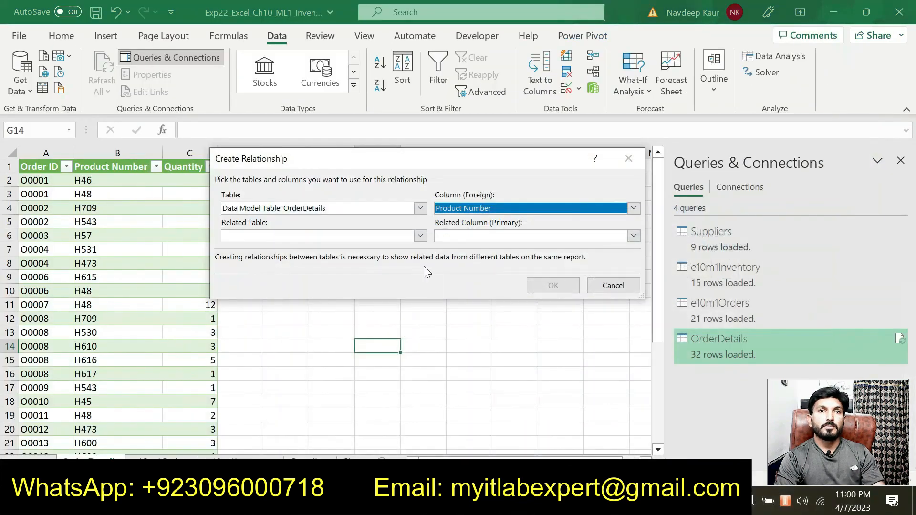
{"action": "left_click", "coordinate": [420, 236]}
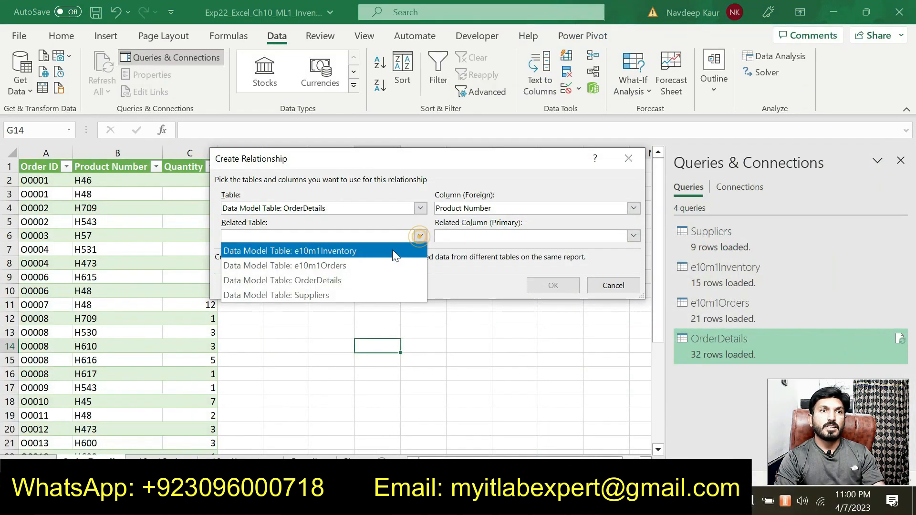
{"action": "left_click", "coordinate": [357, 251]}
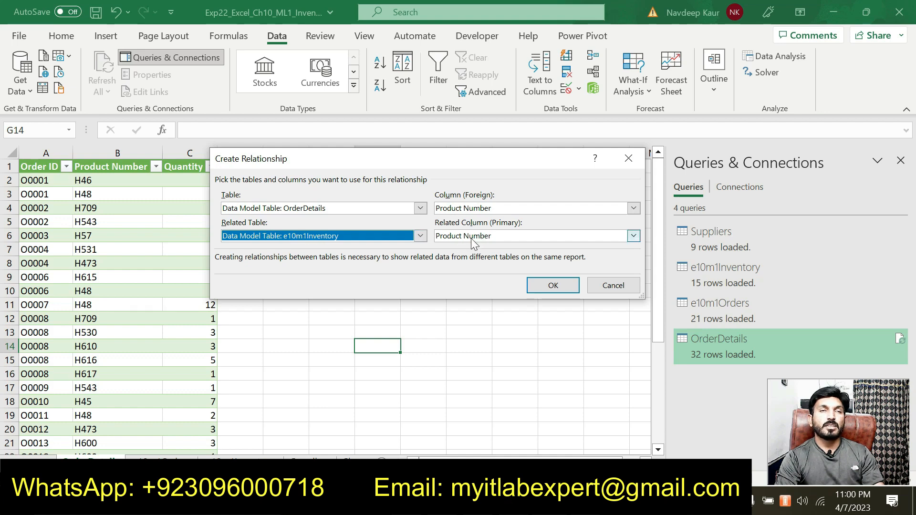
{"action": "left_click", "coordinate": [549, 285]}
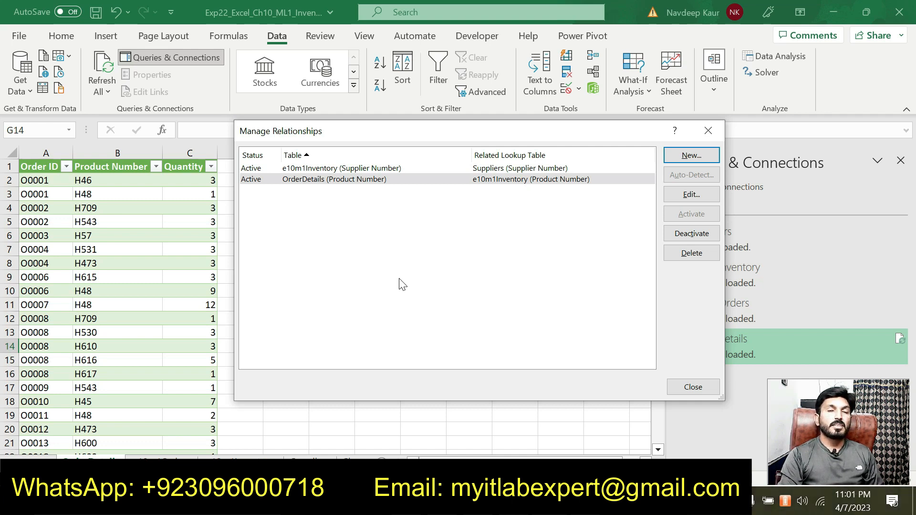
{"action": "left_click", "coordinate": [680, 387]}
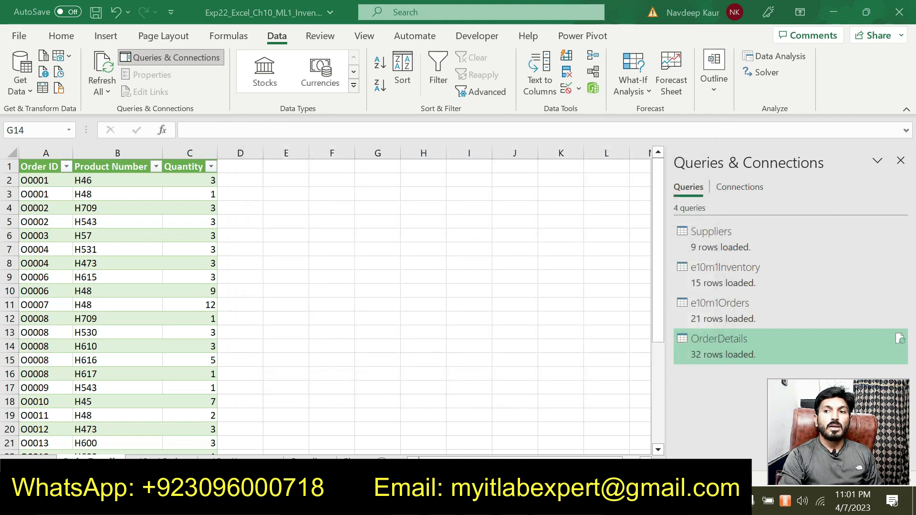
Switch to the Word instructions and remove the turquoise text highlight from the step 7 relationship instruction.
{"action": "key", "text": "alt+Tab"}
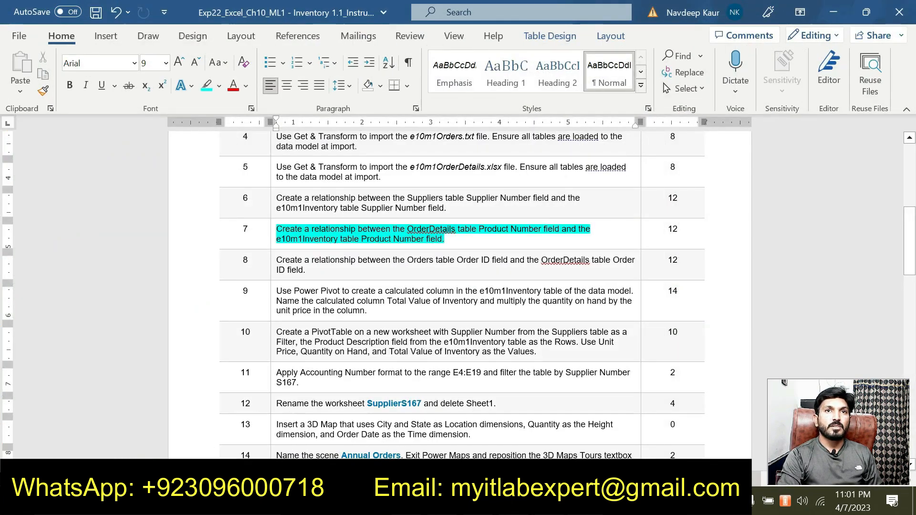
{"action": "left_click_drag", "start_coordinate": [448, 240], "coordinate": [341, 239]}
{"action": "triple_click", "coordinate": [449, 239]}
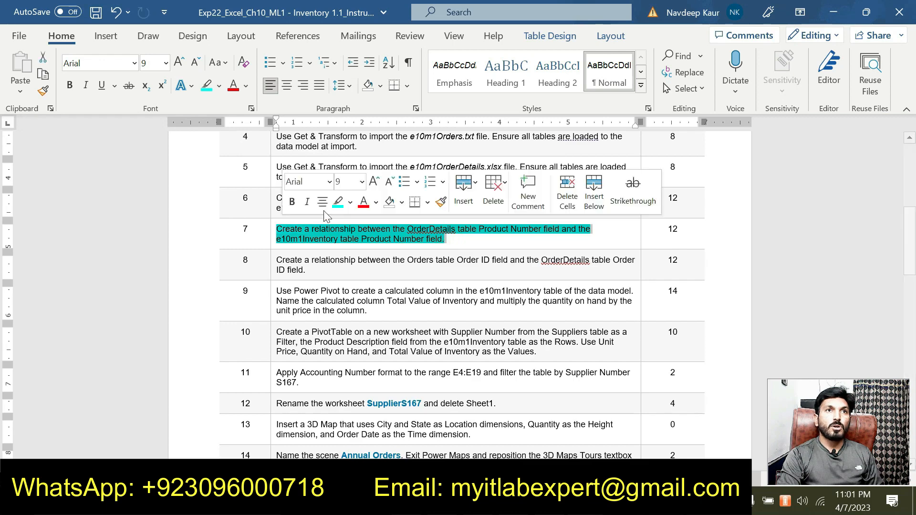
{"action": "left_click", "coordinate": [335, 206]}
Append "=56" to the points value of step 7 and highlight that whole entry in turquoise.
{"action": "scroll", "coordinate": [531, 322], "scroll_direction": "up", "scroll_amount": 3}
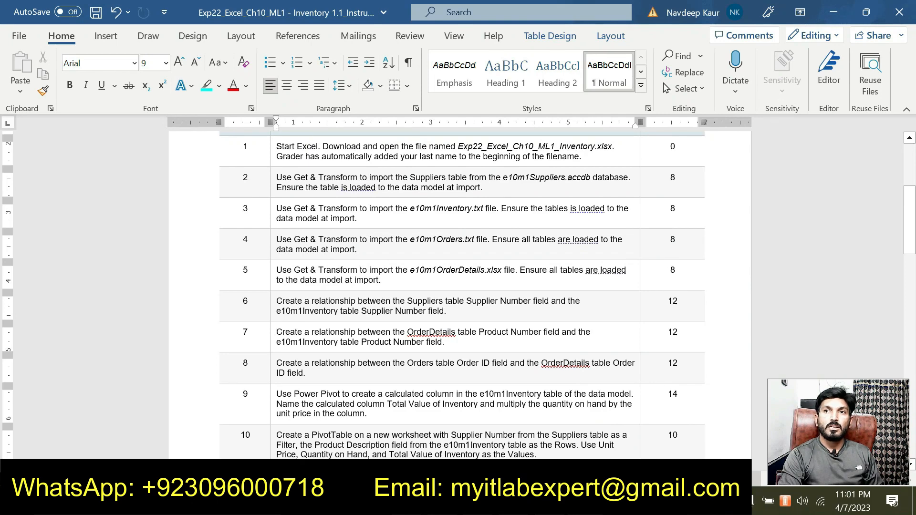
{"action": "left_click", "coordinate": [673, 301]}
{"action": "double_click", "coordinate": [673, 302]}
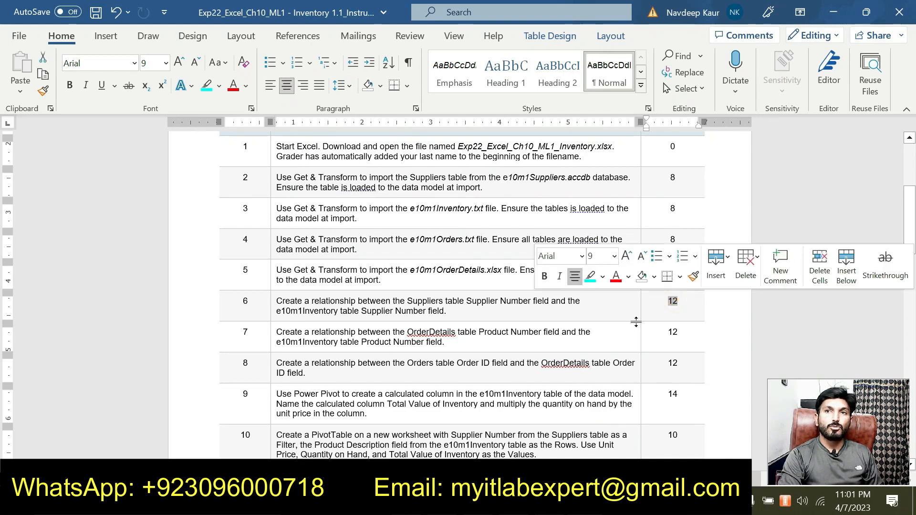
{"action": "scroll", "coordinate": [636, 323], "scroll_direction": "down", "scroll_amount": 1}
{"action": "double_click", "coordinate": [680, 299]}
{"action": "left_click", "coordinate": [687, 294]}
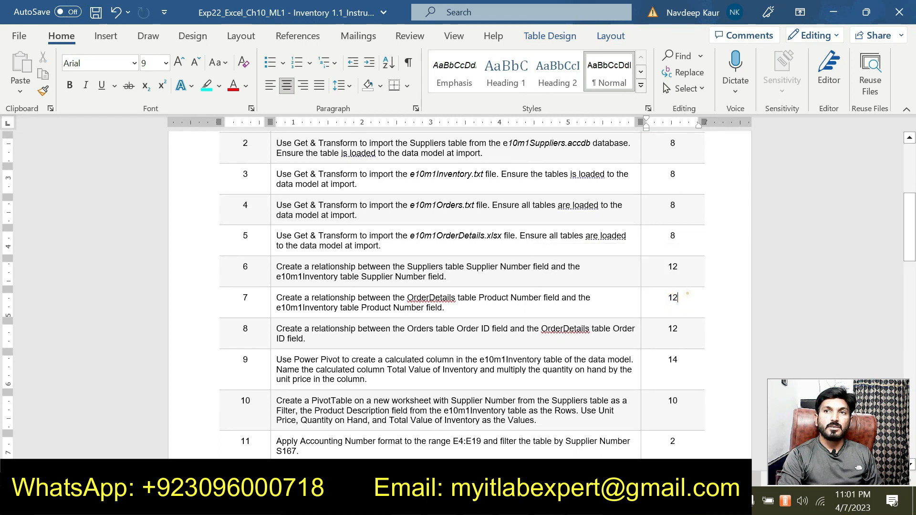
{"action": "type", "text": "=56"}
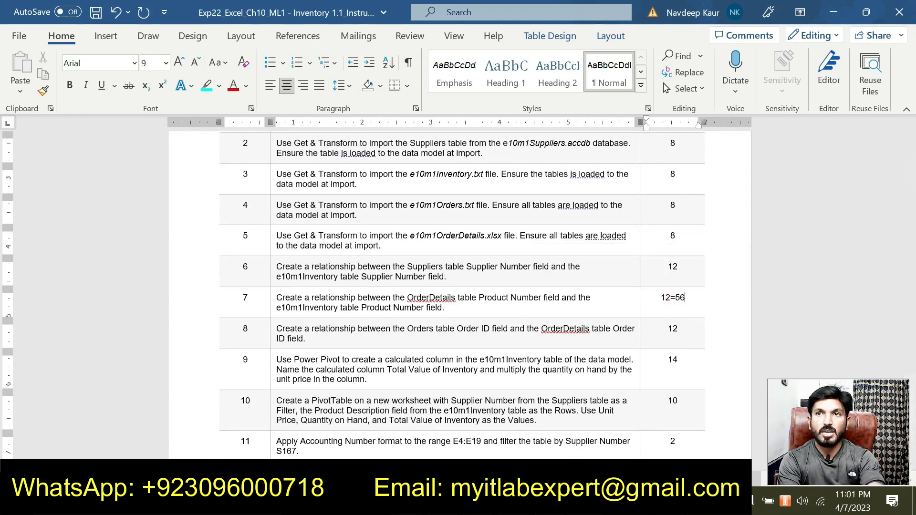
{"action": "left_click_drag", "start_coordinate": [692, 295], "coordinate": [661, 297]}
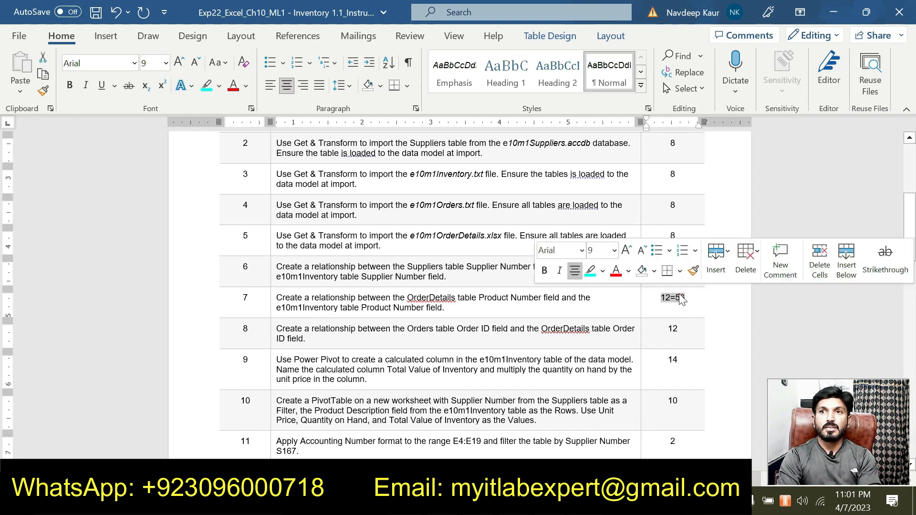
{"action": "left_click", "coordinate": [590, 270]}
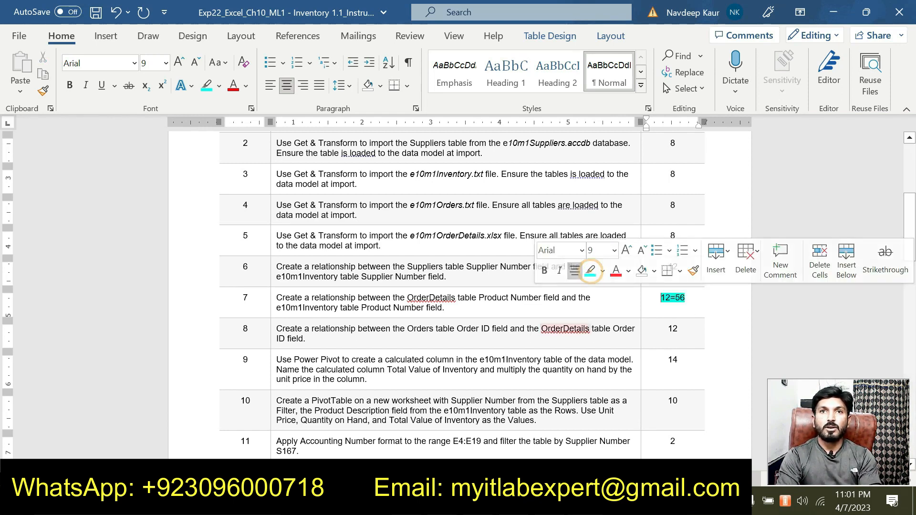
Review the remaining project instructions through step 15 and close the Editor pane.
{"action": "scroll", "coordinate": [462, 287], "scroll_direction": "up", "scroll_amount": 1}
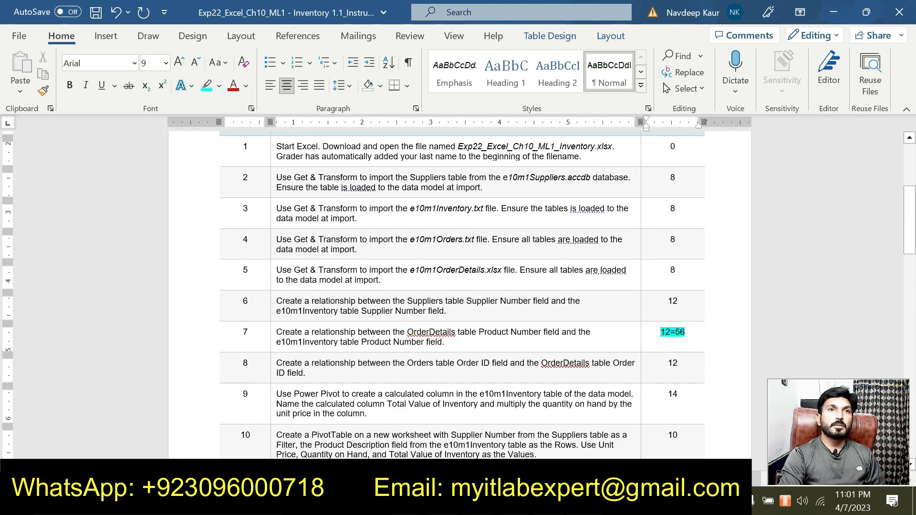
{"action": "scroll", "coordinate": [440, 348], "scroll_direction": "down", "scroll_amount": 5}
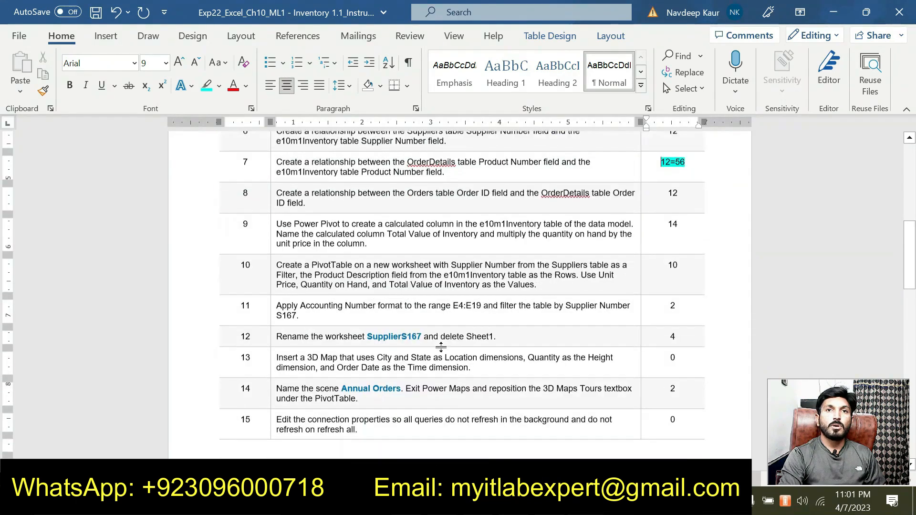
{"action": "scroll", "coordinate": [440, 347], "scroll_direction": "down", "scroll_amount": 1}
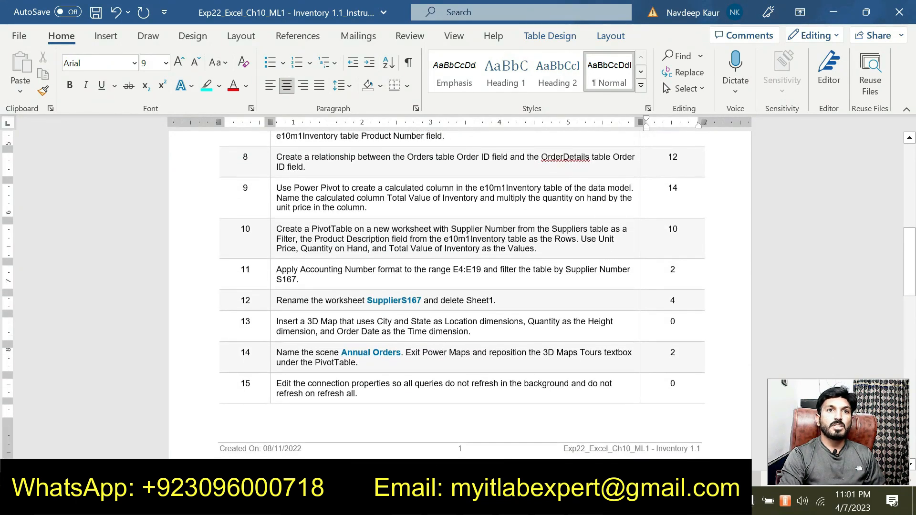
{"action": "scroll", "coordinate": [440, 347], "scroll_direction": "up", "scroll_amount": 2}
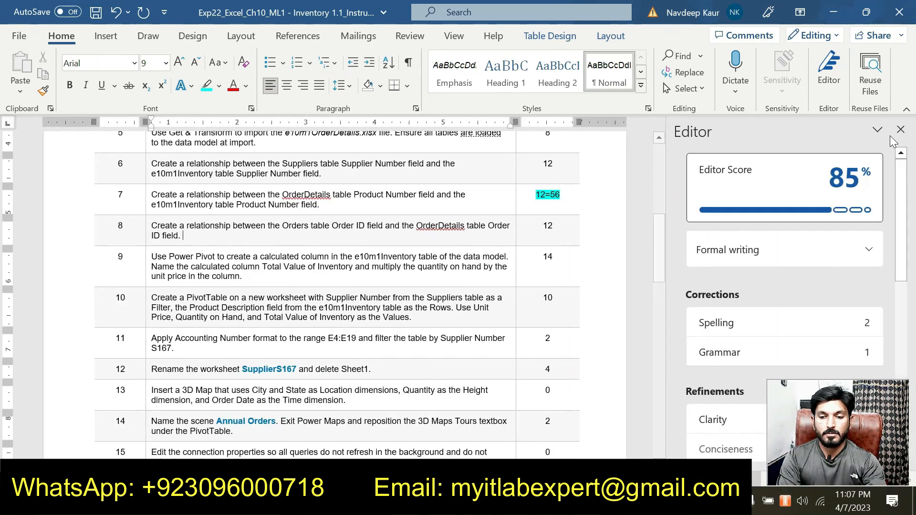
{"action": "left_click", "coordinate": [900, 130]}
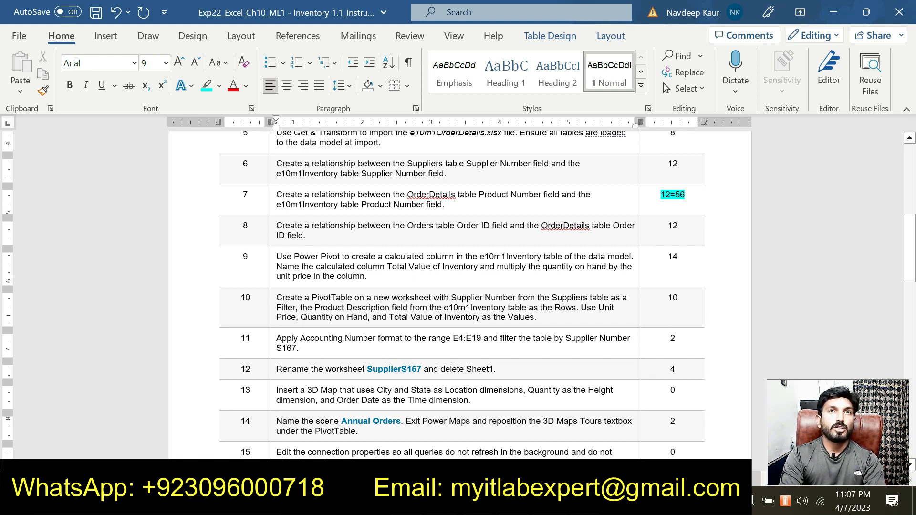
Highlight "Total Value of Inventory" and "calculated column" in the step 9 instruction in turquoise.
{"action": "left_click_drag", "start_coordinate": [426, 257], "coordinate": [276, 258]}
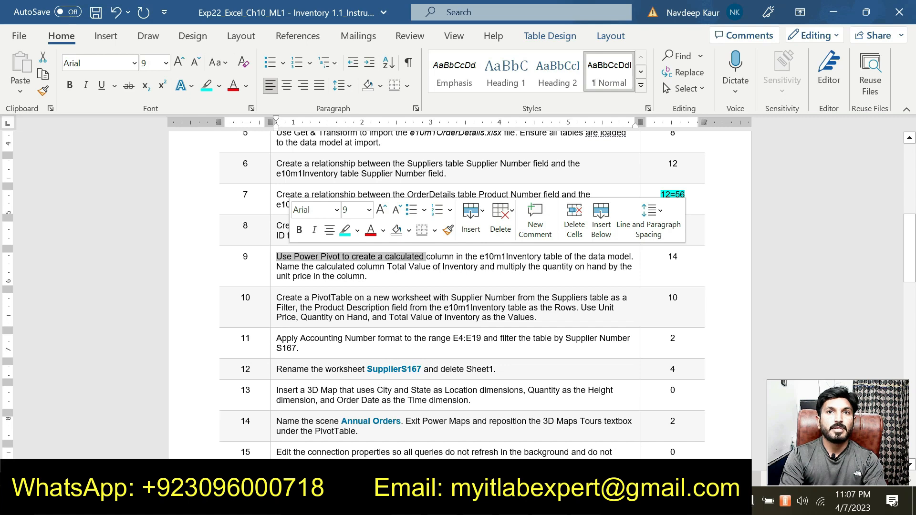
{"action": "left_click", "coordinate": [508, 266]}
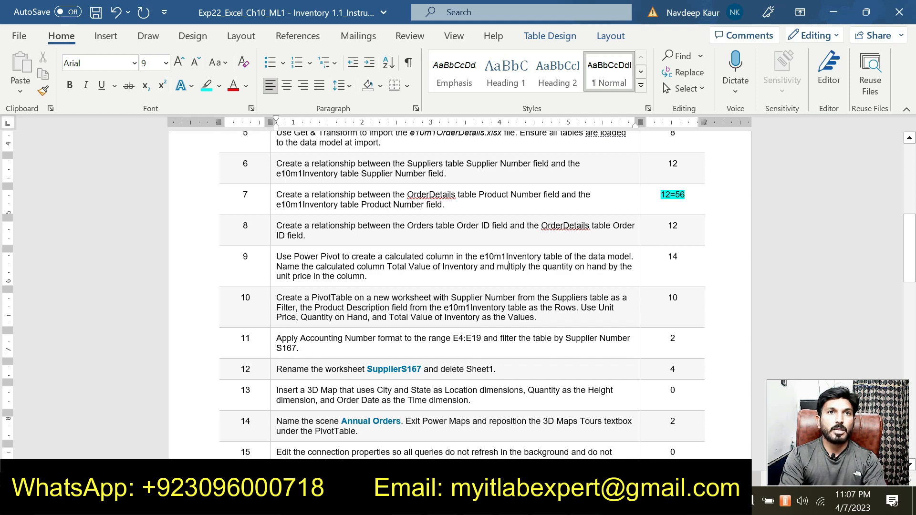
{"action": "left_click_drag", "start_coordinate": [391, 266], "coordinate": [480, 267]}
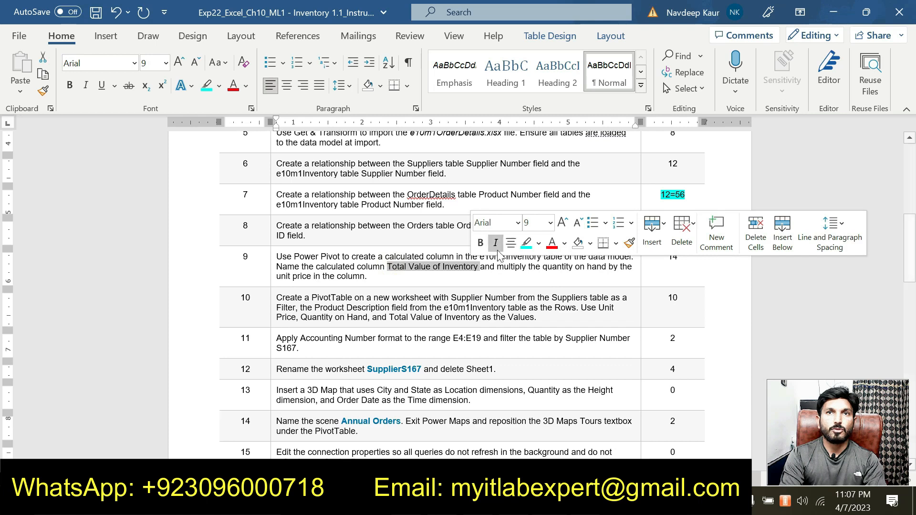
{"action": "left_click", "coordinate": [525, 242]}
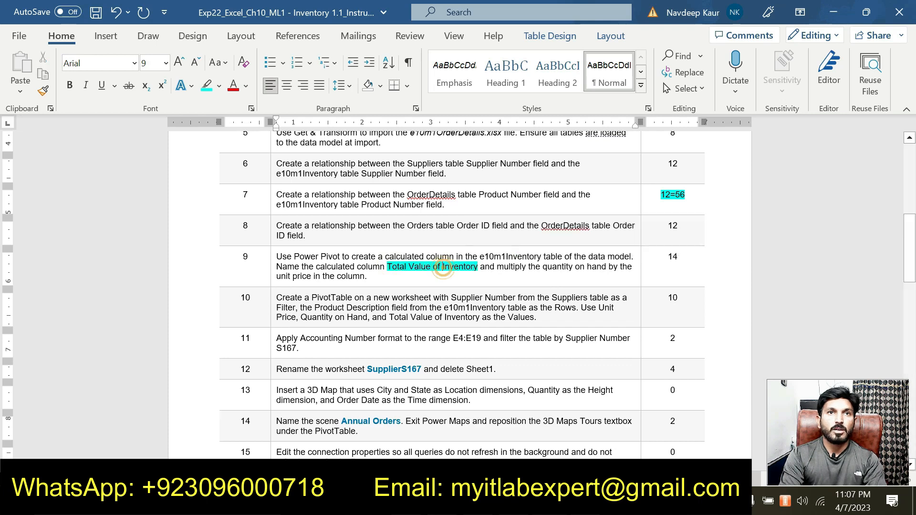
{"action": "left_click_drag", "start_coordinate": [385, 256], "coordinate": [456, 258]}
{"action": "left_click", "coordinate": [500, 233]}
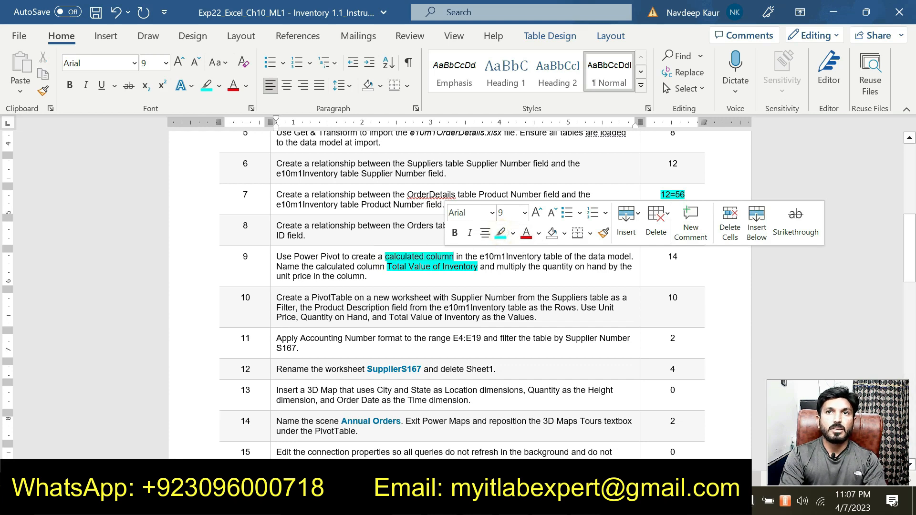
{"action": "left_click", "coordinate": [580, 270]}
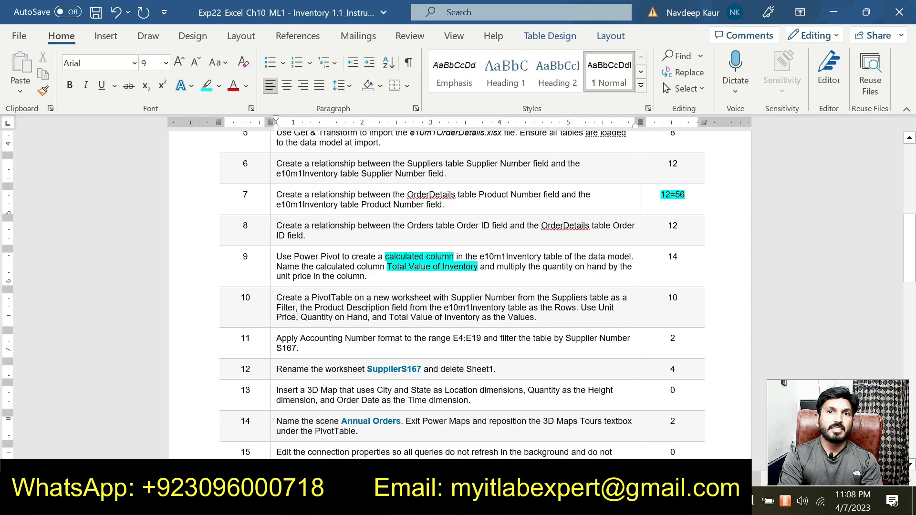
Check the Total Value of Inventory field in instruction step 10, and switch to the Excel workbook to examine its inventory, supplier, orders and order details tables.
{"action": "left_click_drag", "start_coordinate": [480, 317], "coordinate": [389, 318]}
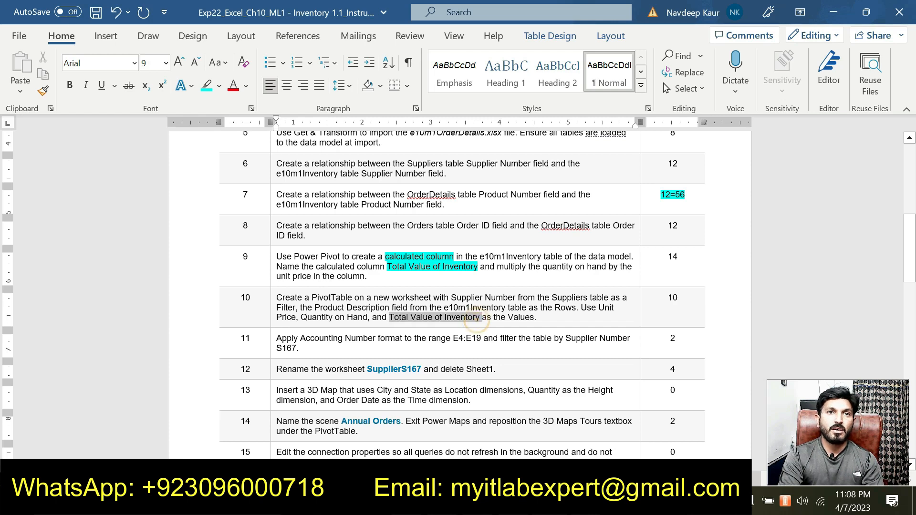
{"action": "left_click", "coordinate": [397, 251]}
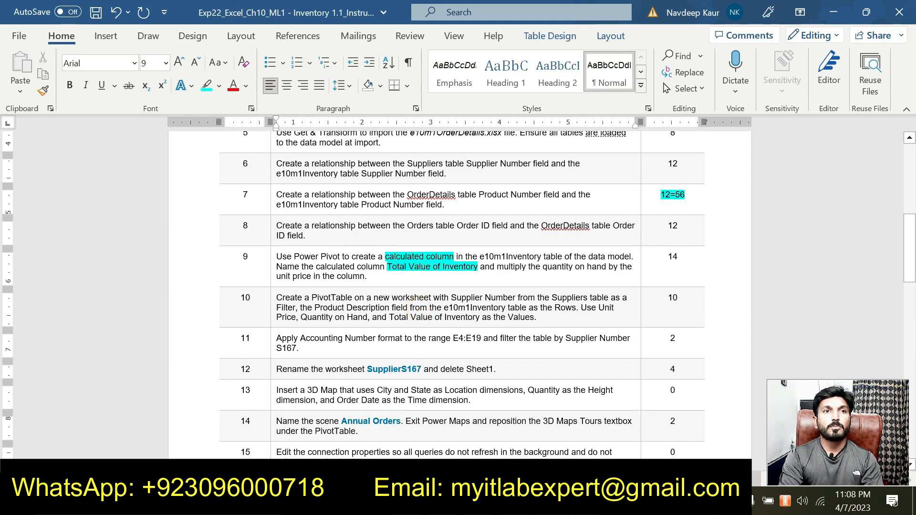
{"action": "key", "text": "alt+Tab"}
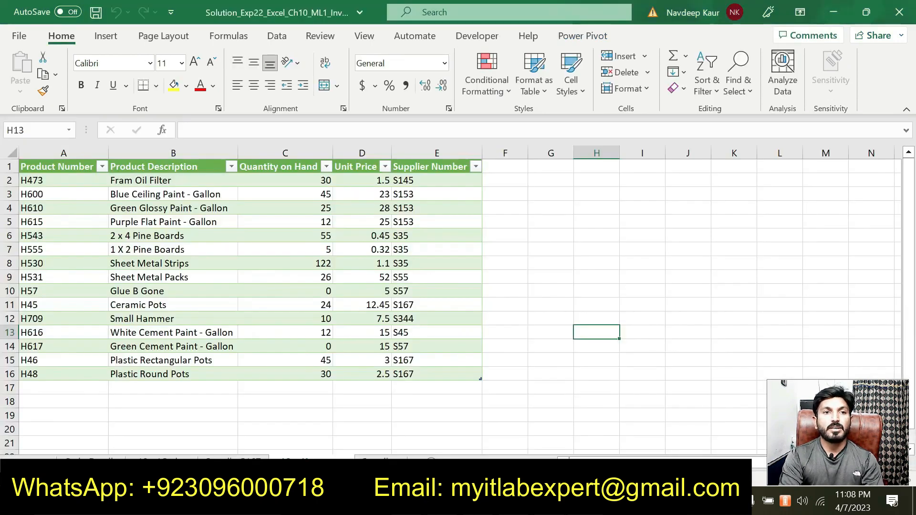
{"action": "left_click", "coordinate": [380, 458]}
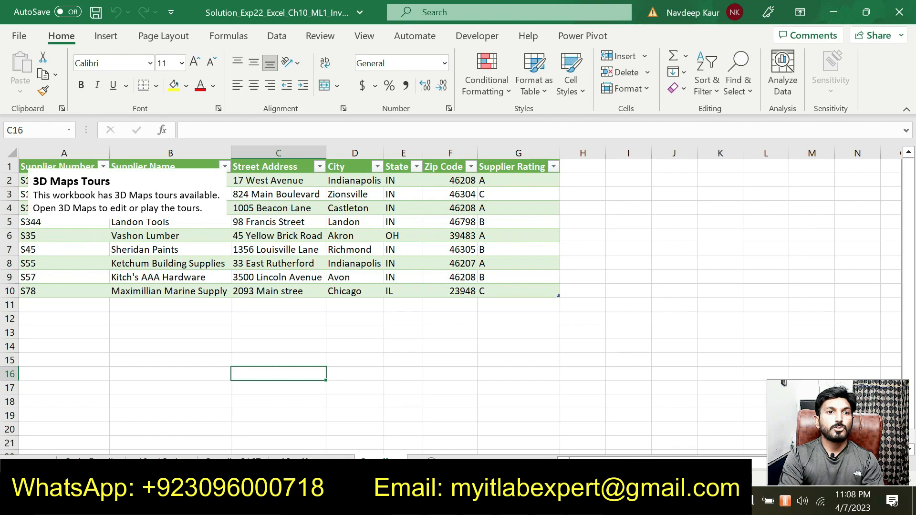
{"action": "left_click", "coordinate": [335, 458]}
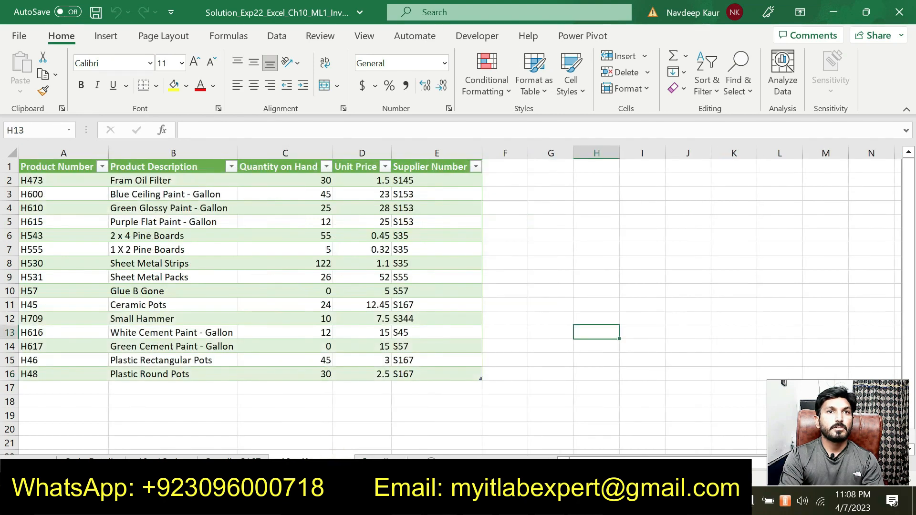
{"action": "left_click", "coordinate": [348, 303]}
{"action": "left_click", "coordinate": [237, 265]}
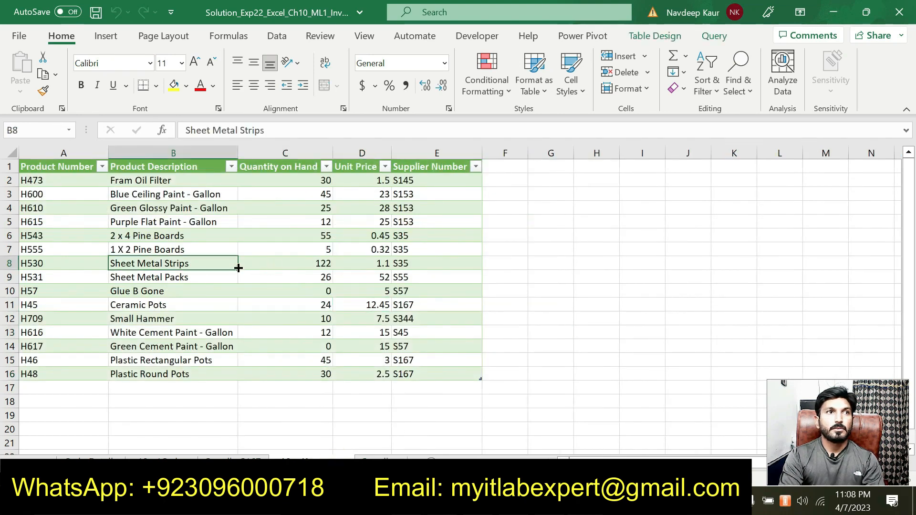
{"action": "left_click", "coordinate": [326, 199]}
{"action": "left_click", "coordinate": [137, 260]}
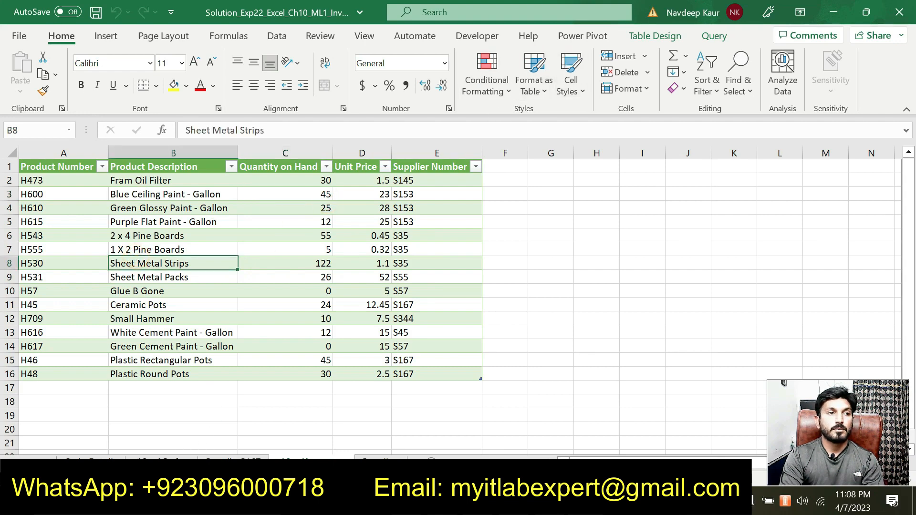
{"action": "left_click", "coordinate": [165, 462]}
{"action": "left_click", "coordinate": [92, 462]}
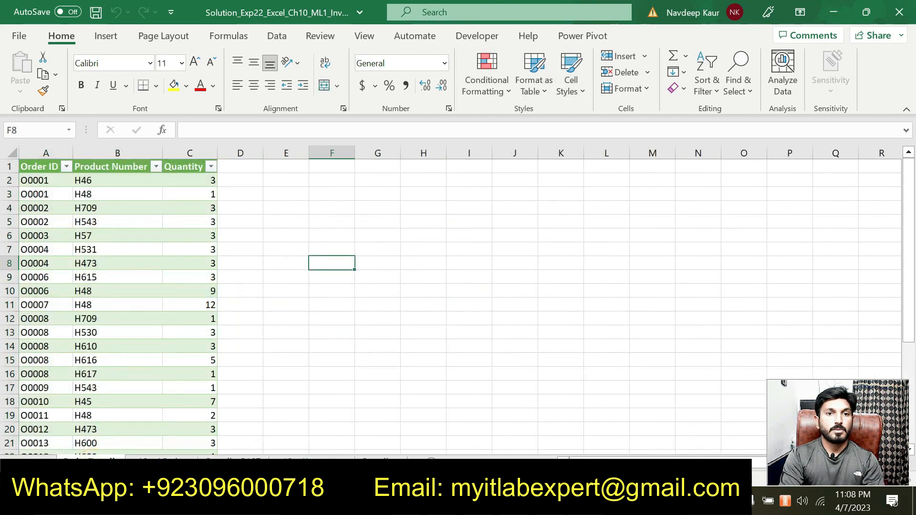
{"action": "left_click", "coordinate": [377, 462]}
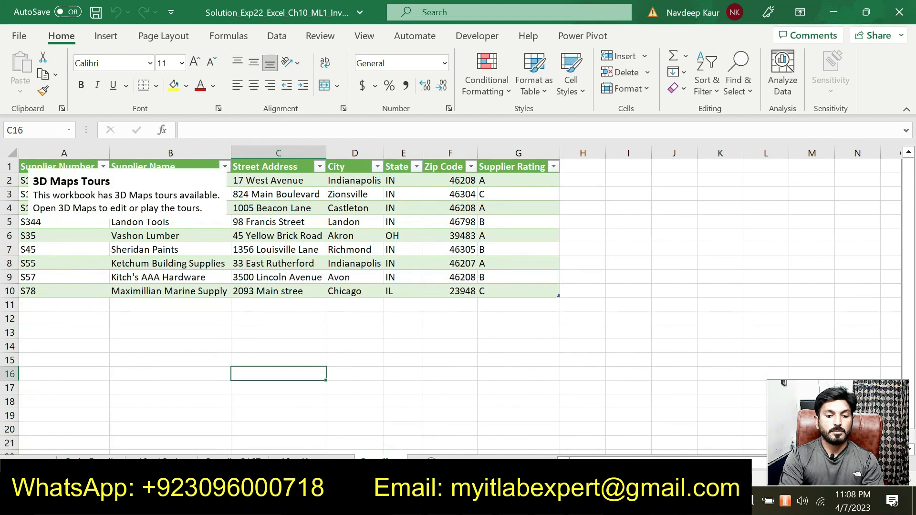
{"action": "left_click", "coordinate": [301, 462]}
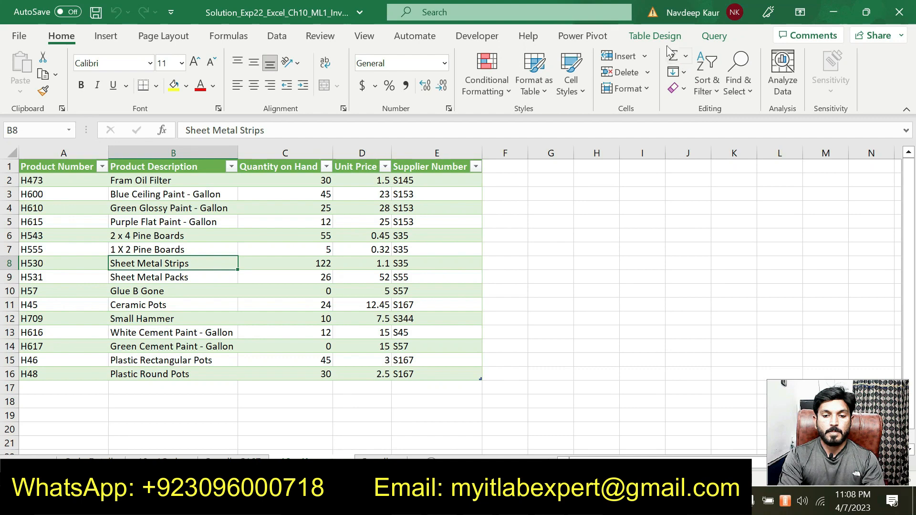
Open the PivotTable worksheet and examine the unit price, quantity on hand and total inventory value by product.
{"action": "left_click", "coordinate": [582, 36]}
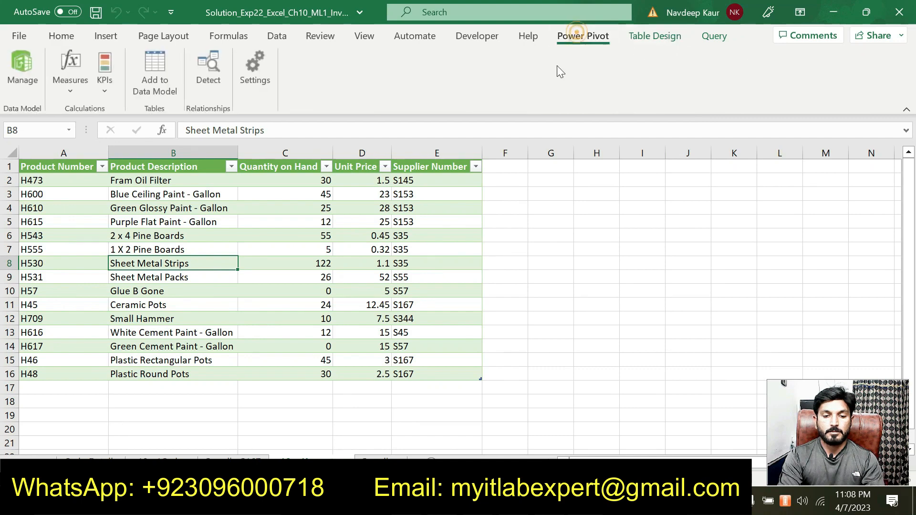
{"action": "left_click", "coordinate": [634, 36]}
{"action": "left_click", "coordinate": [365, 245]}
{"action": "left_click", "coordinate": [385, 460]}
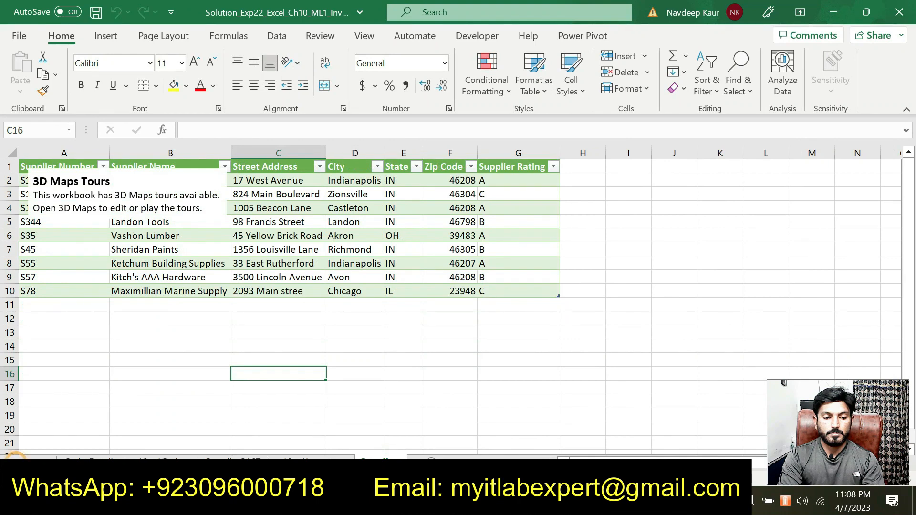
{"action": "left_click", "coordinate": [231, 460]}
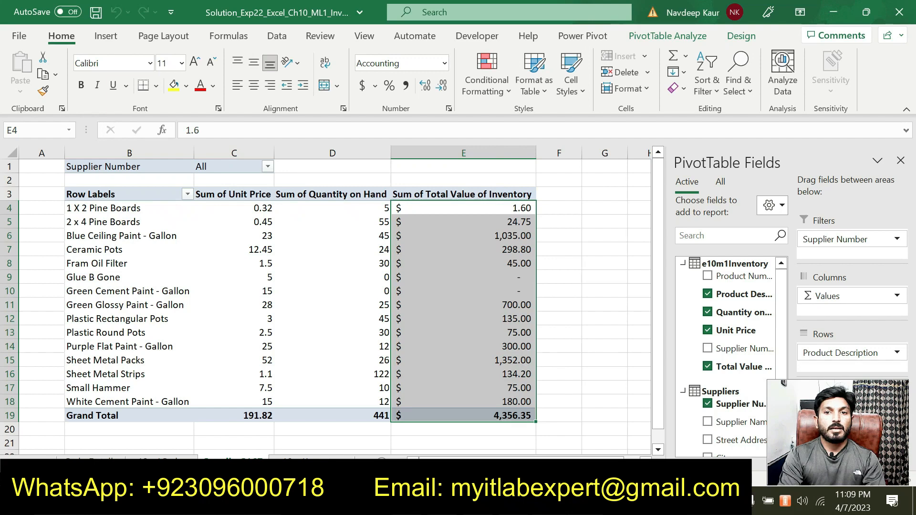
{"action": "mouse_move", "coordinate": [549, 504]}
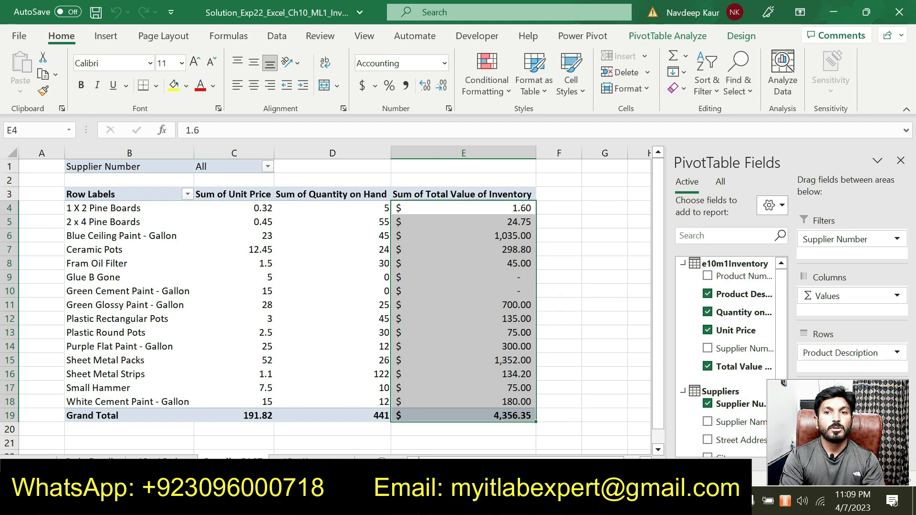
Compare the PivotTable with the Word instructions, reviewing the calculated column, PivotTable and worksheet renaming requirements through step 15.
{"action": "key", "text": "alt+Tab"}
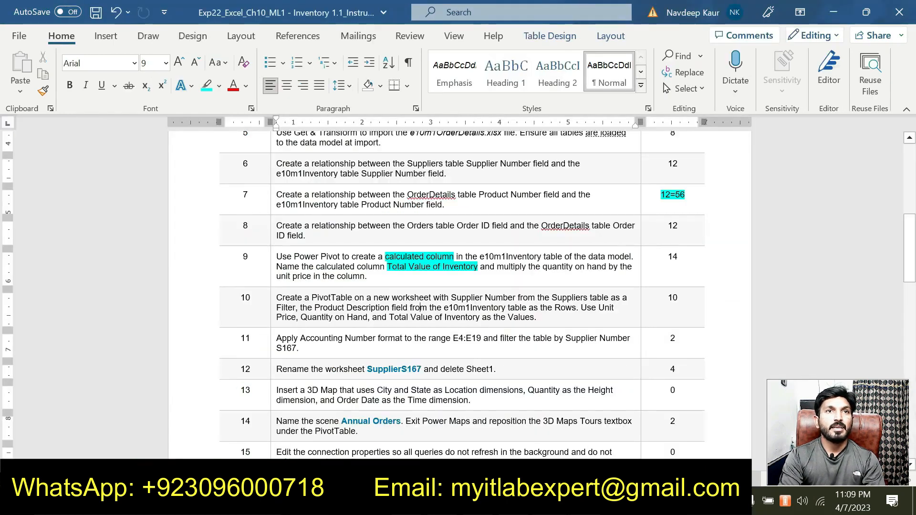
{"action": "left_click_drag", "start_coordinate": [539, 318], "coordinate": [364, 277]}
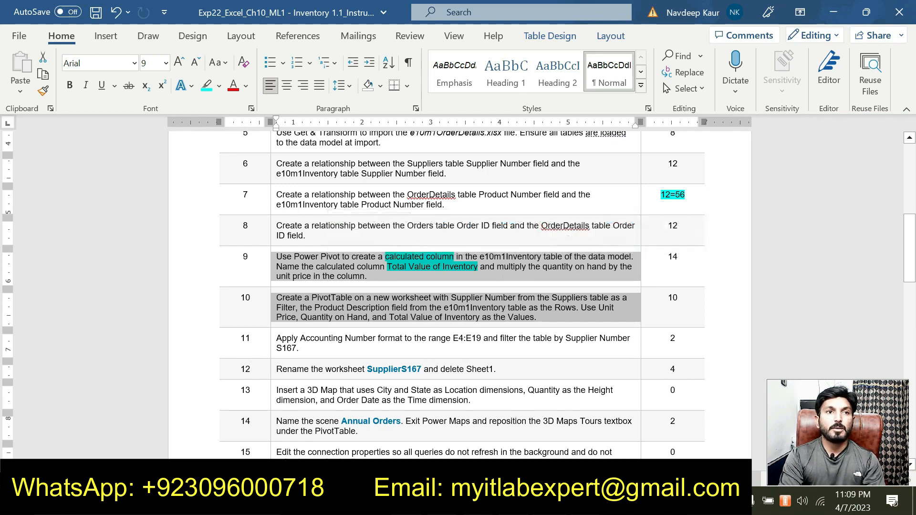
{"action": "left_click_drag", "start_coordinate": [367, 369], "coordinate": [422, 370]}
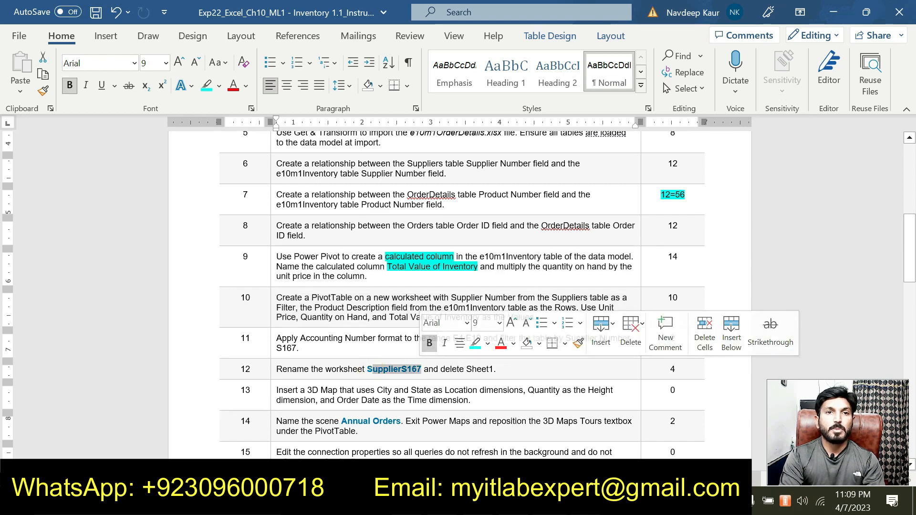
{"action": "key", "text": "alt+Tab"}
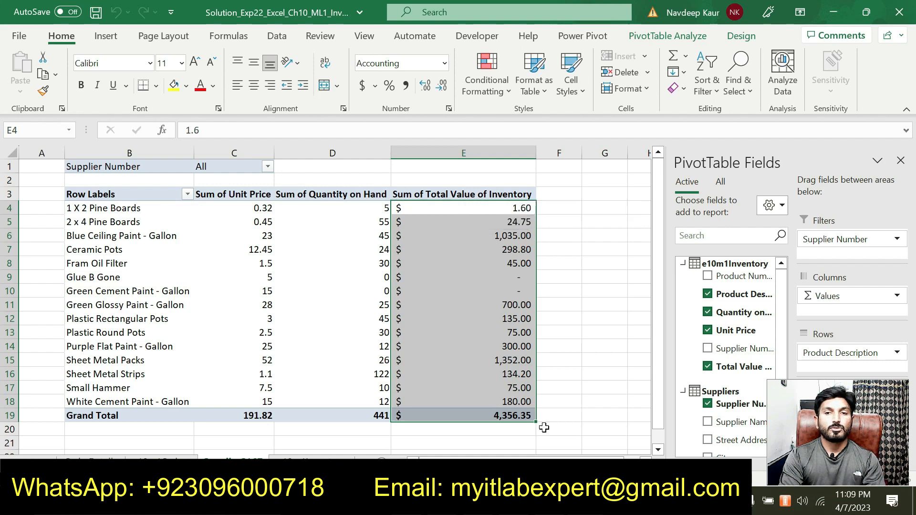
{"action": "key", "text": "alt+Tab"}
{"action": "scroll", "coordinate": [419, 385], "scroll_direction": "down", "scroll_amount": 2}
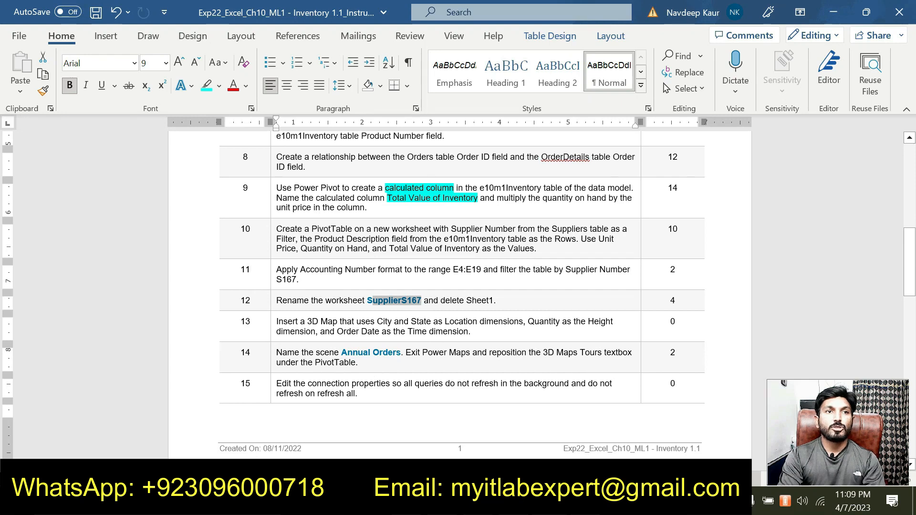
{"action": "scroll", "coordinate": [460, 286], "scroll_direction": "up", "scroll_amount": 10}
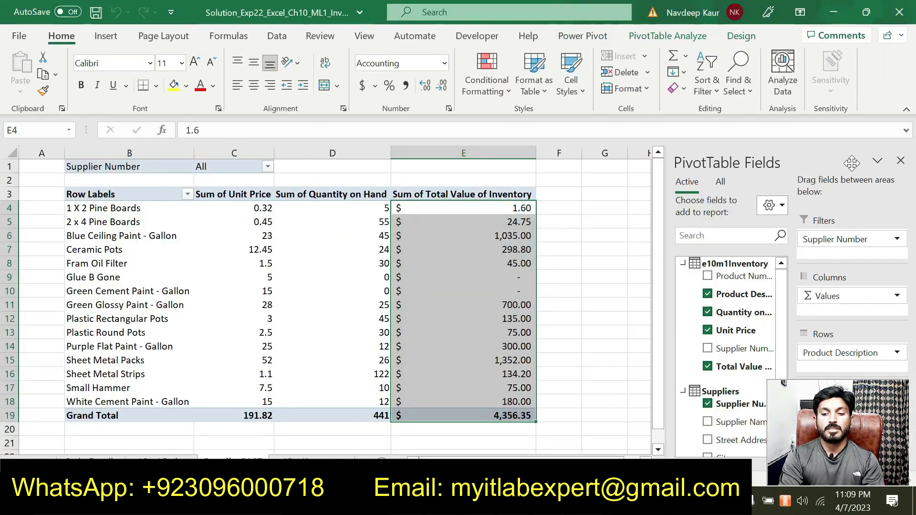
Return to the Excel workbook, close the PivotTable Fields pane and look through the inventory, suppliers, orders and order details worksheets.
{"action": "left_click", "coordinate": [901, 160]}
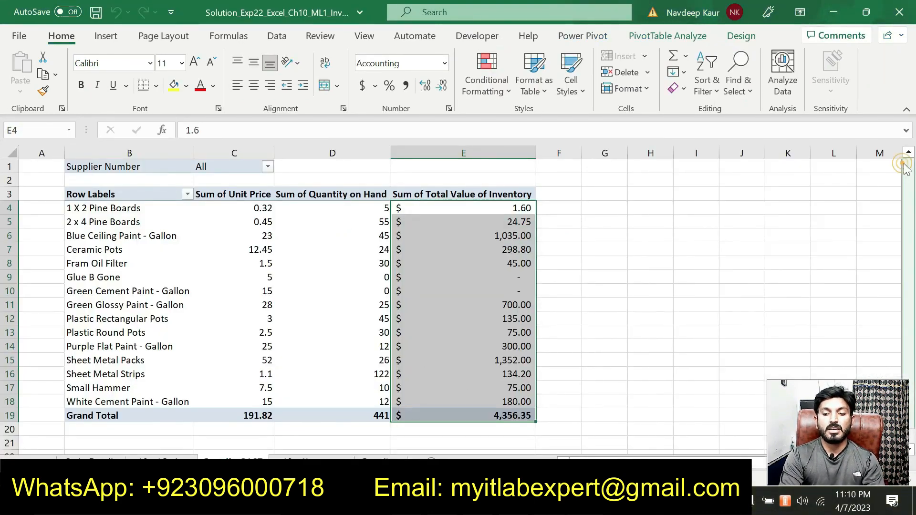
{"action": "left_click", "coordinate": [558, 305]}
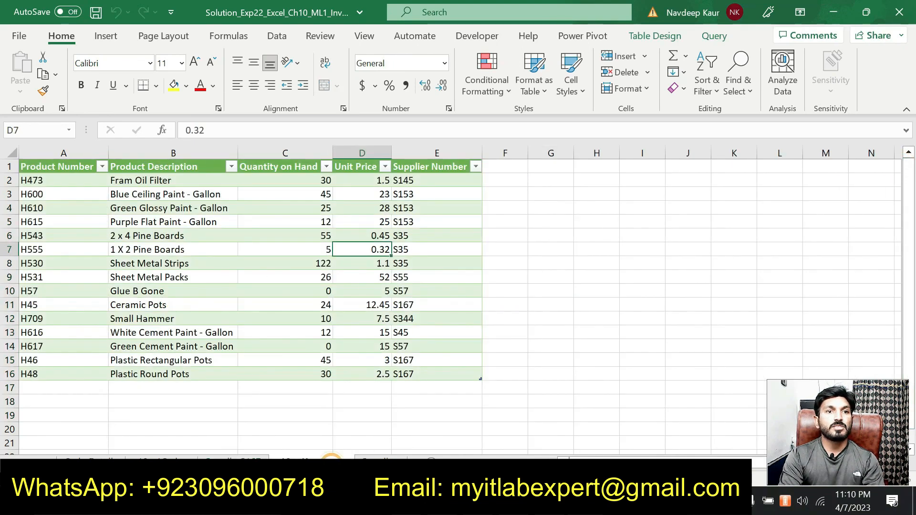
{"action": "left_click", "coordinate": [374, 459]}
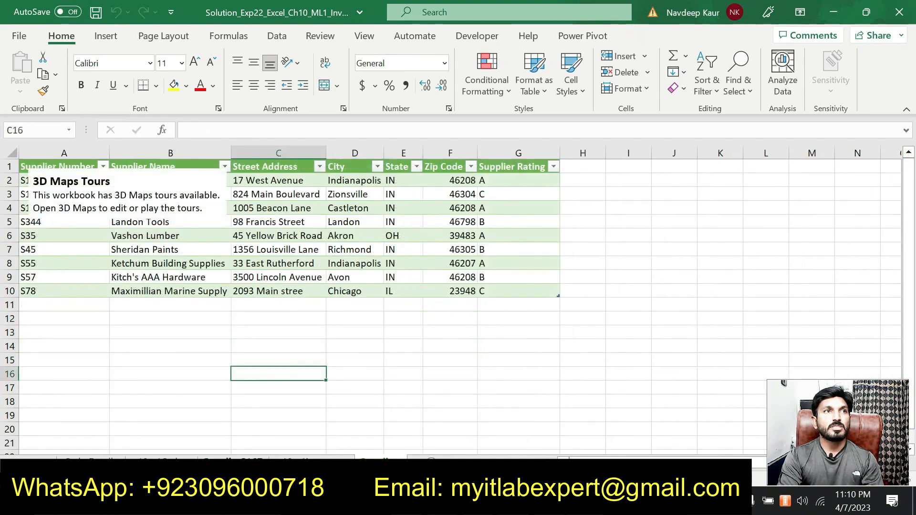
{"action": "left_click", "coordinate": [236, 459]}
{"action": "left_click", "coordinate": [370, 459]}
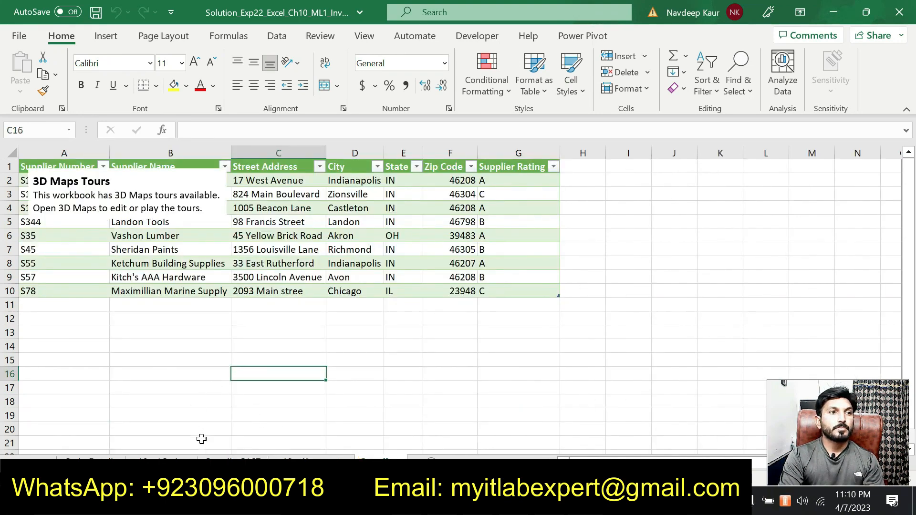
{"action": "left_click", "coordinate": [169, 460]}
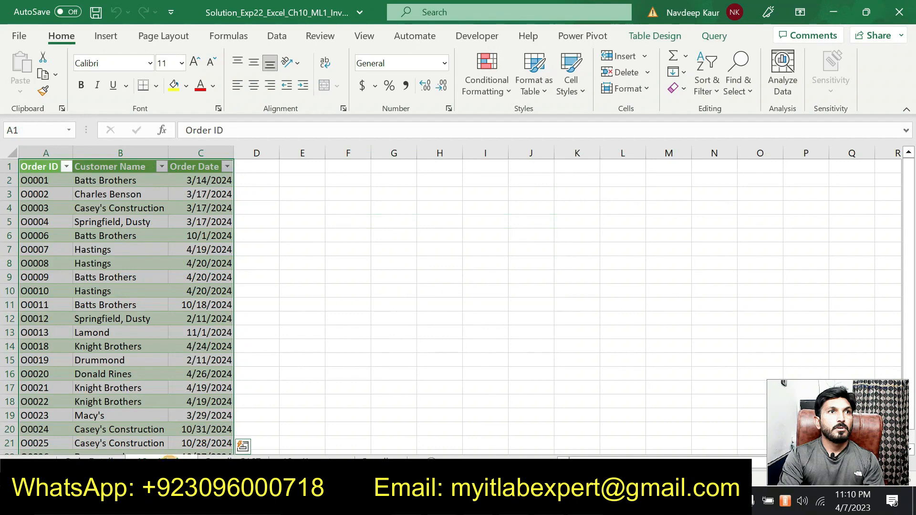
{"action": "left_click", "coordinate": [109, 453]}
{"action": "left_click", "coordinate": [109, 456]}
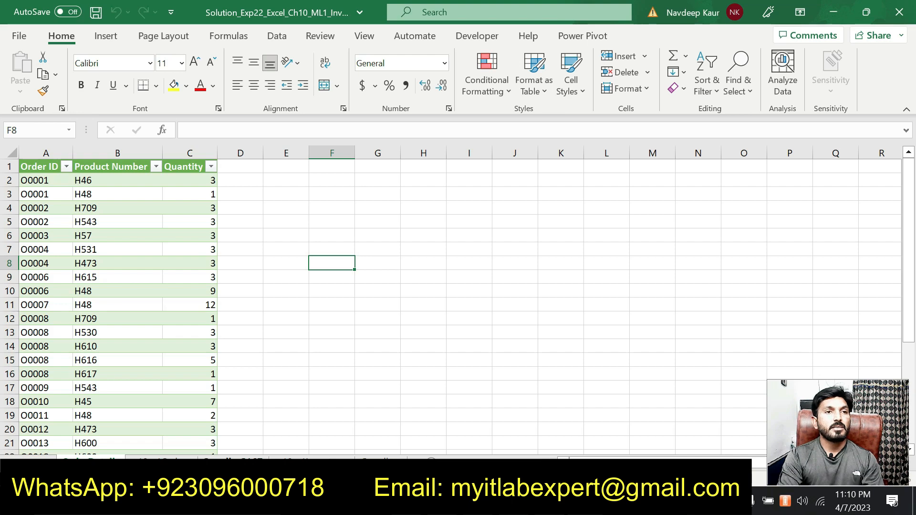
{"action": "left_click", "coordinate": [350, 403]}
Switch to the Word instructions and review the project steps from the title down to the 3D Map requirements.
{"action": "key", "text": "alt+Tab"}
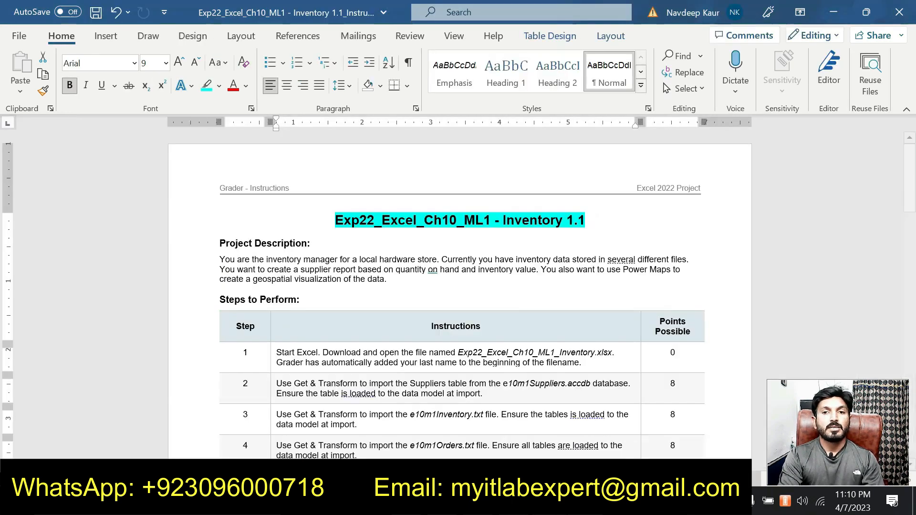
{"action": "scroll", "coordinate": [458, 296], "scroll_direction": "down", "scroll_amount": 5}
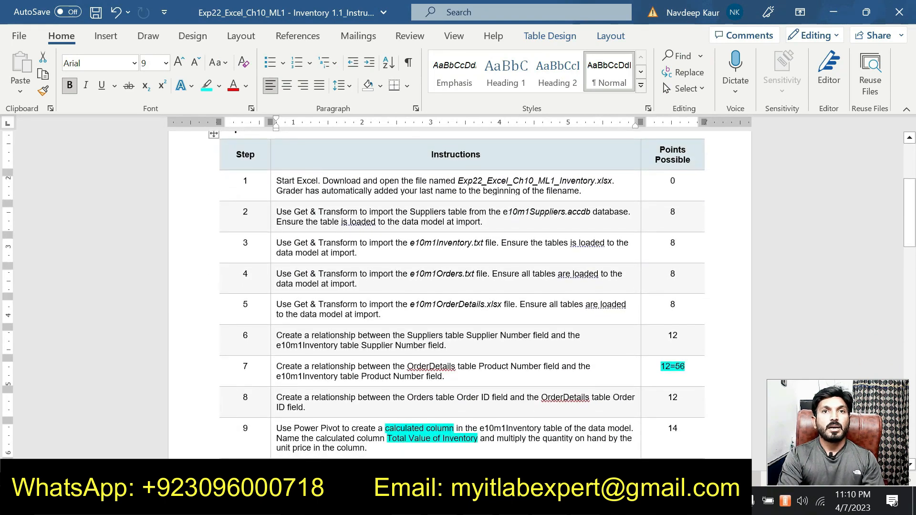
{"action": "scroll", "coordinate": [458, 296], "scroll_direction": "down", "scroll_amount": 5}
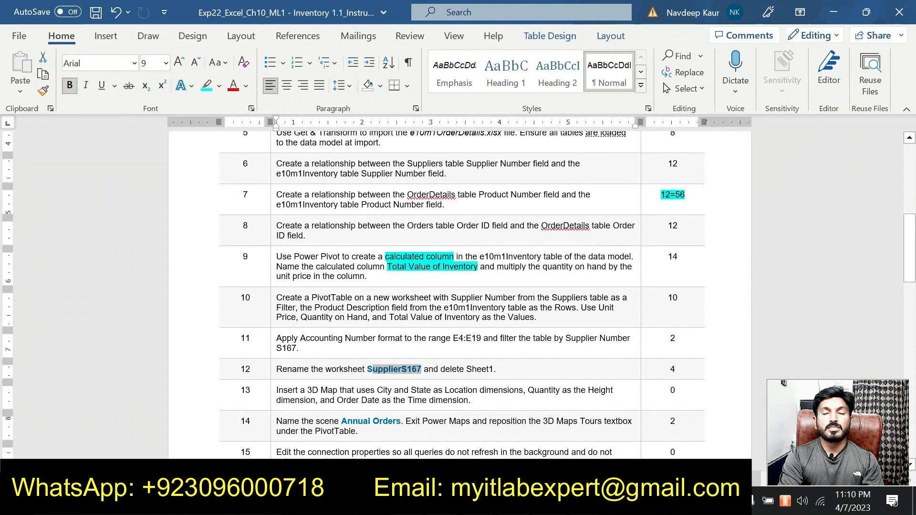
{"action": "scroll", "coordinate": [411, 382], "scroll_direction": "up", "scroll_amount": 6}
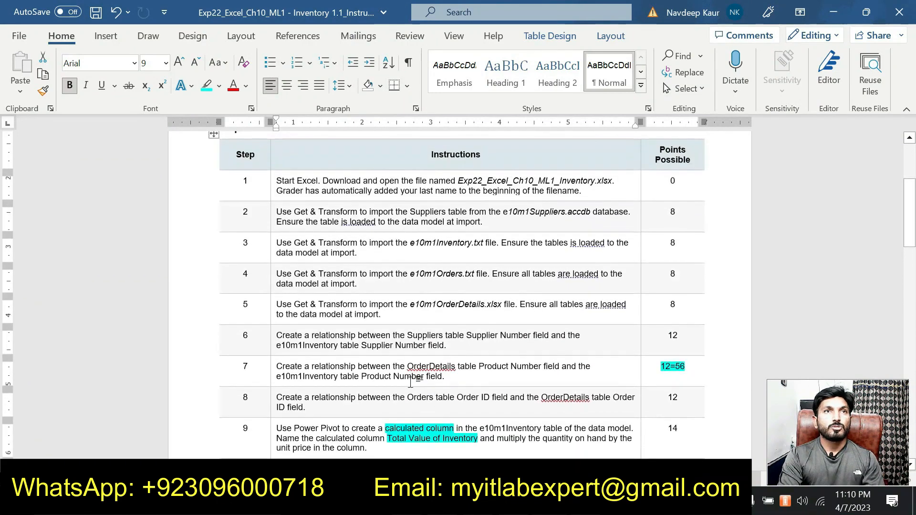
{"action": "scroll", "coordinate": [460, 296], "scroll_direction": "up", "scroll_amount": 1}
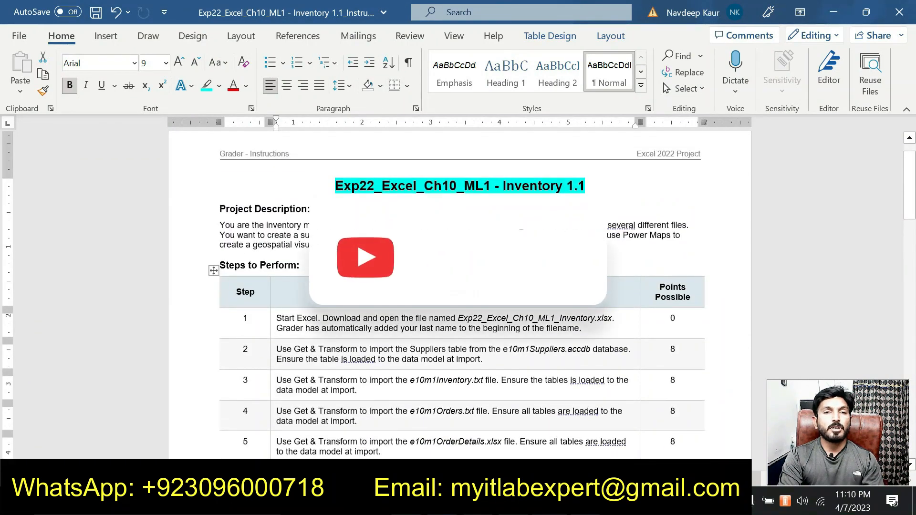